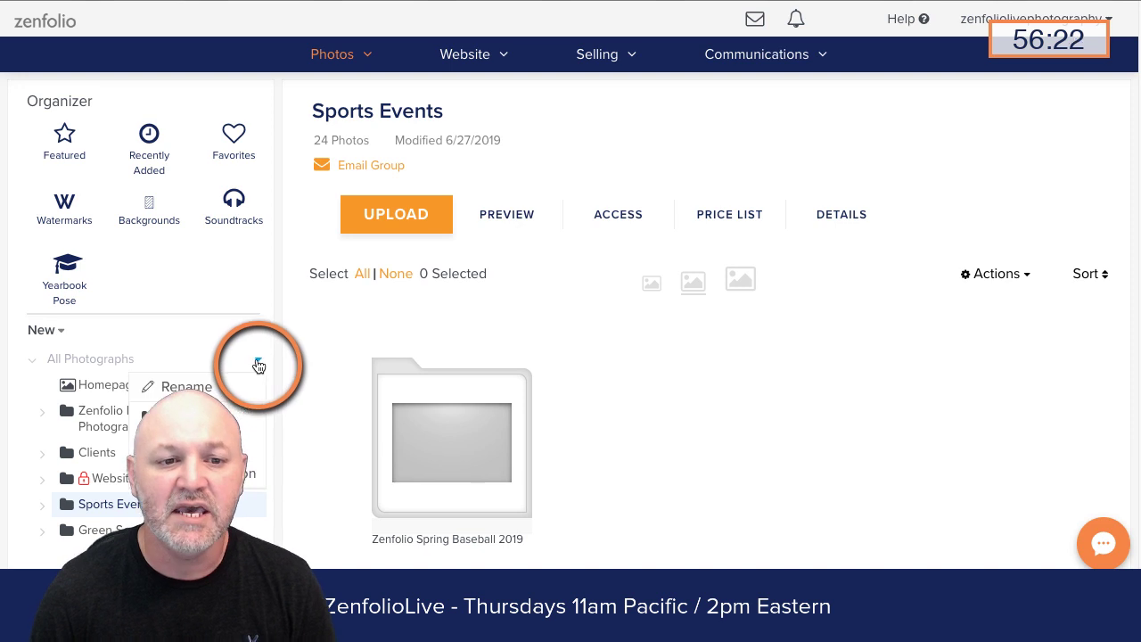
Open the options of the Sports Events group in the photo organizer
scroll(308, 356, down, 3)
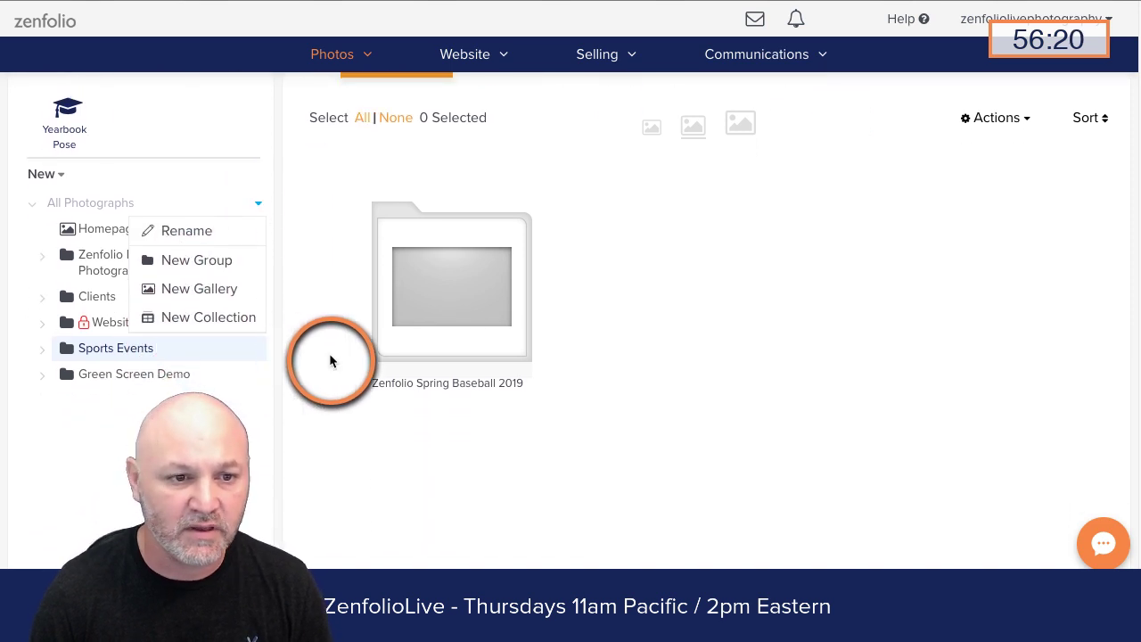
click(259, 350)
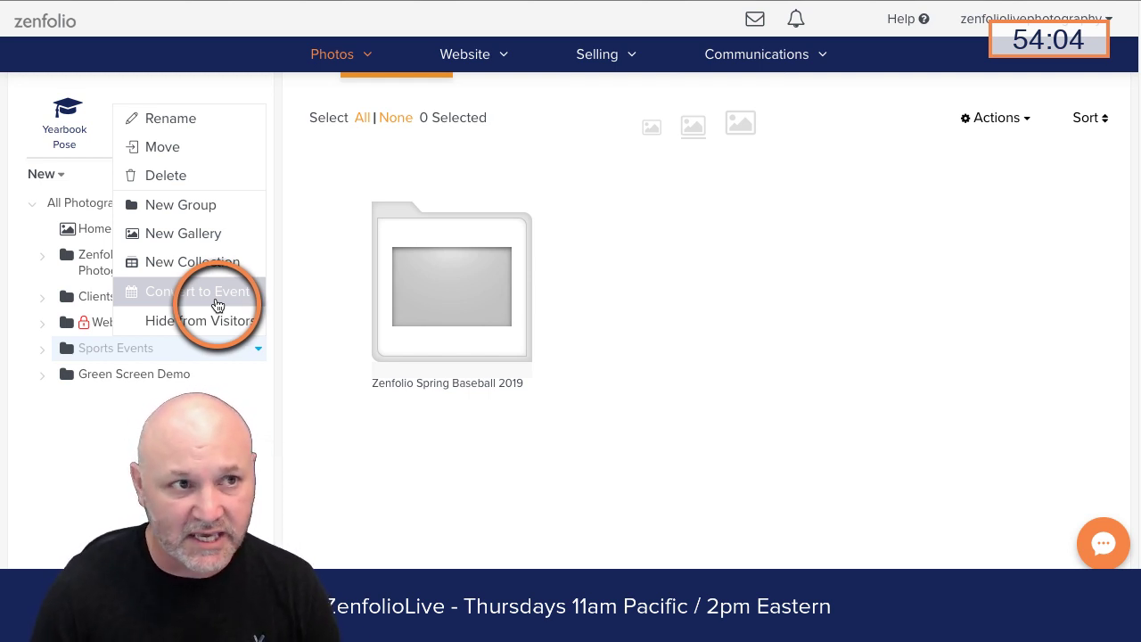
Switch to the player roster in Google Sheets and undo the removal of the Team and Email columns
key(ctrl+Tab)
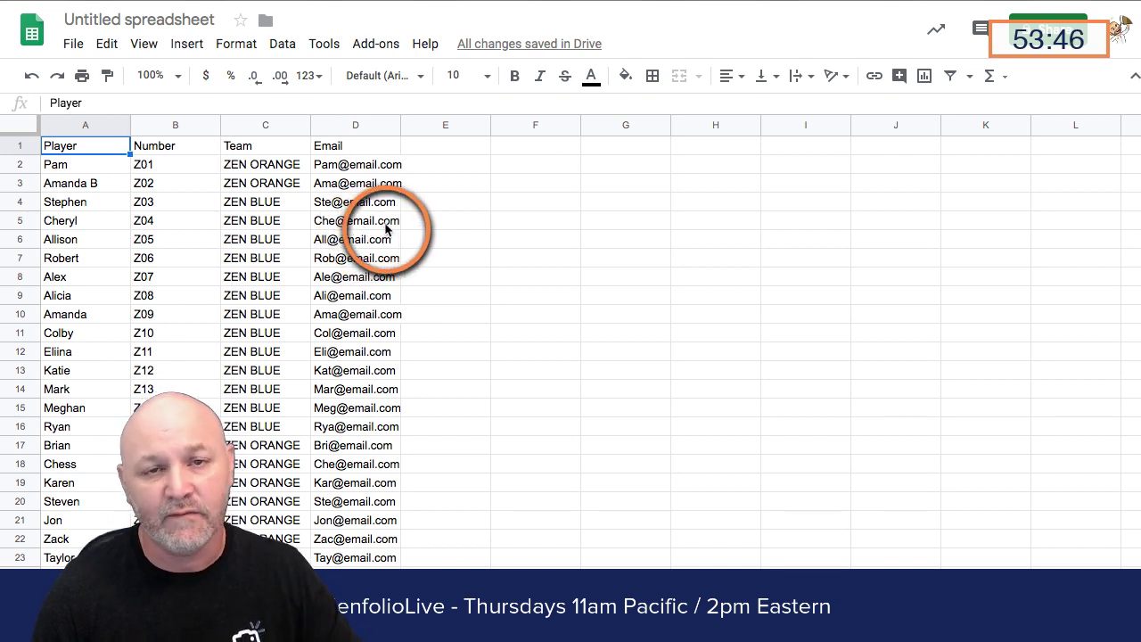
key(ctrl+z)
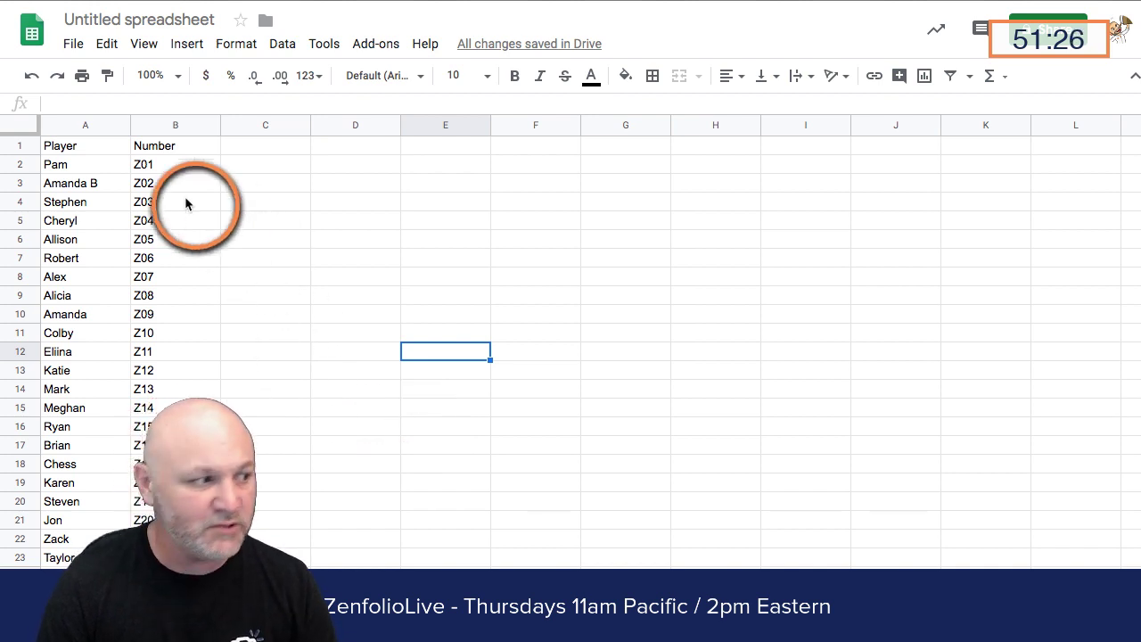
key(ctrl+z)
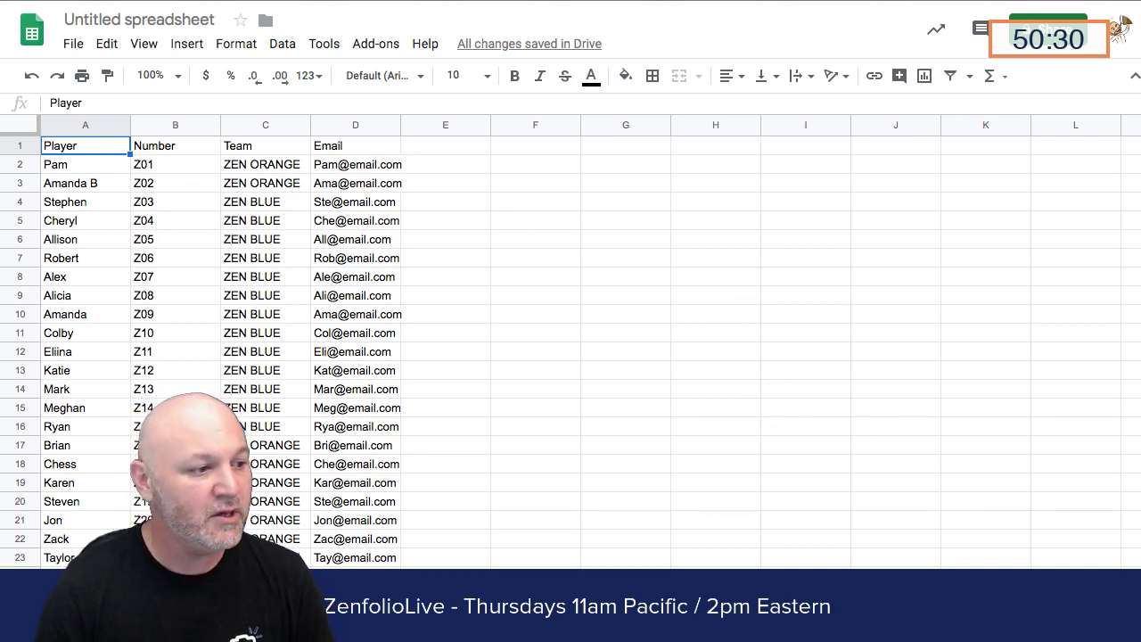
View the player cards in Lightroom, return to the Google Sheets roster and slightly widen the Email column
key(super+Tab)
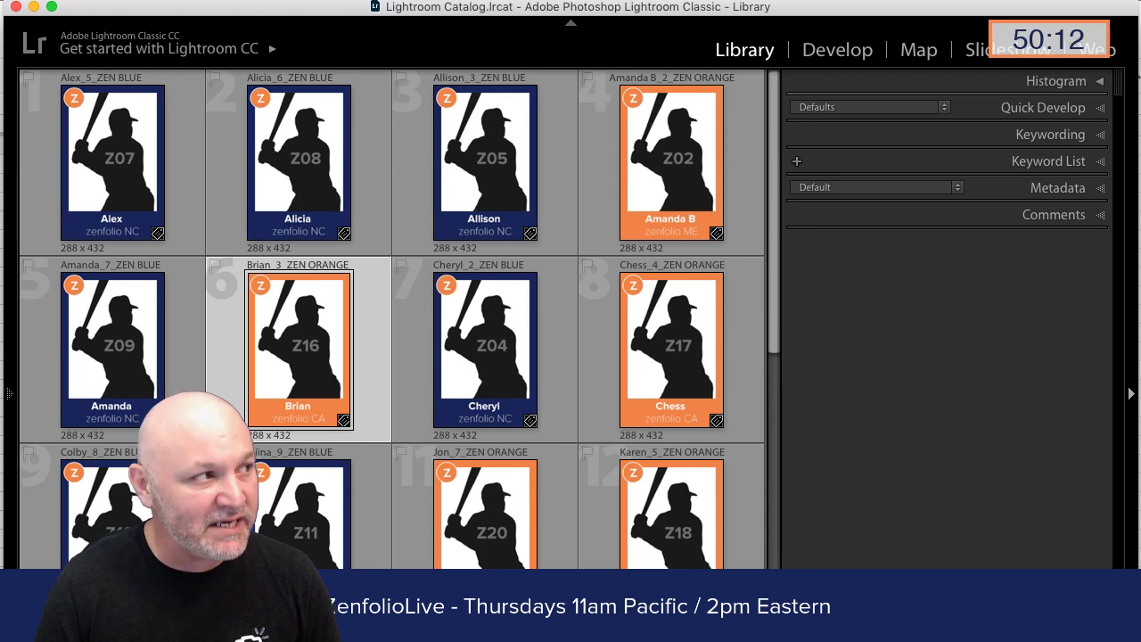
key(super+Tab)
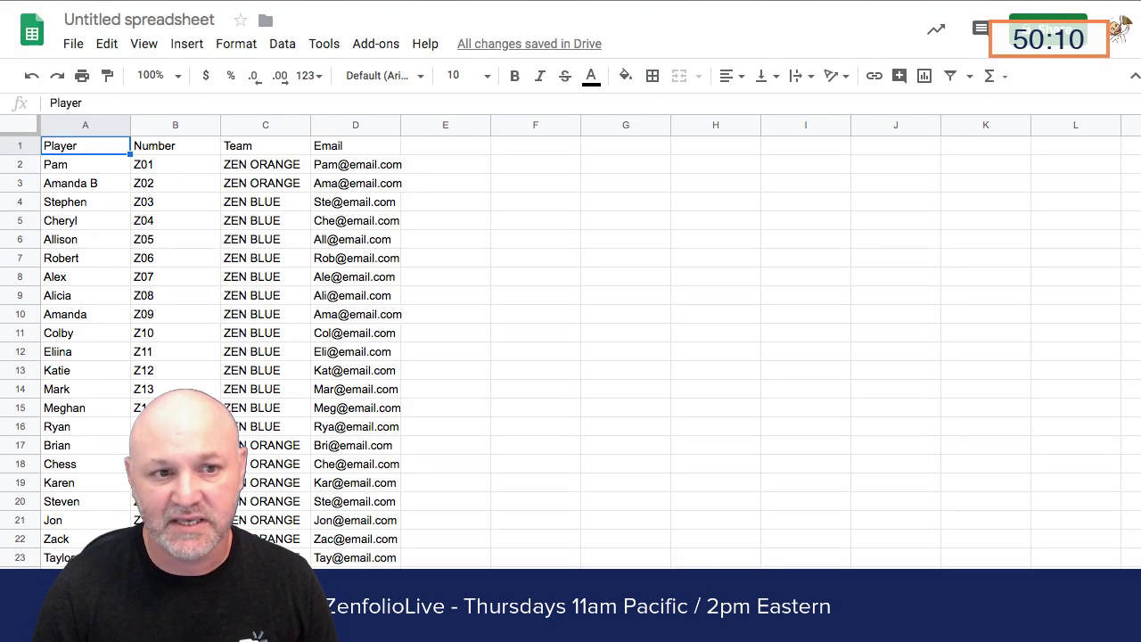
click(178, 166)
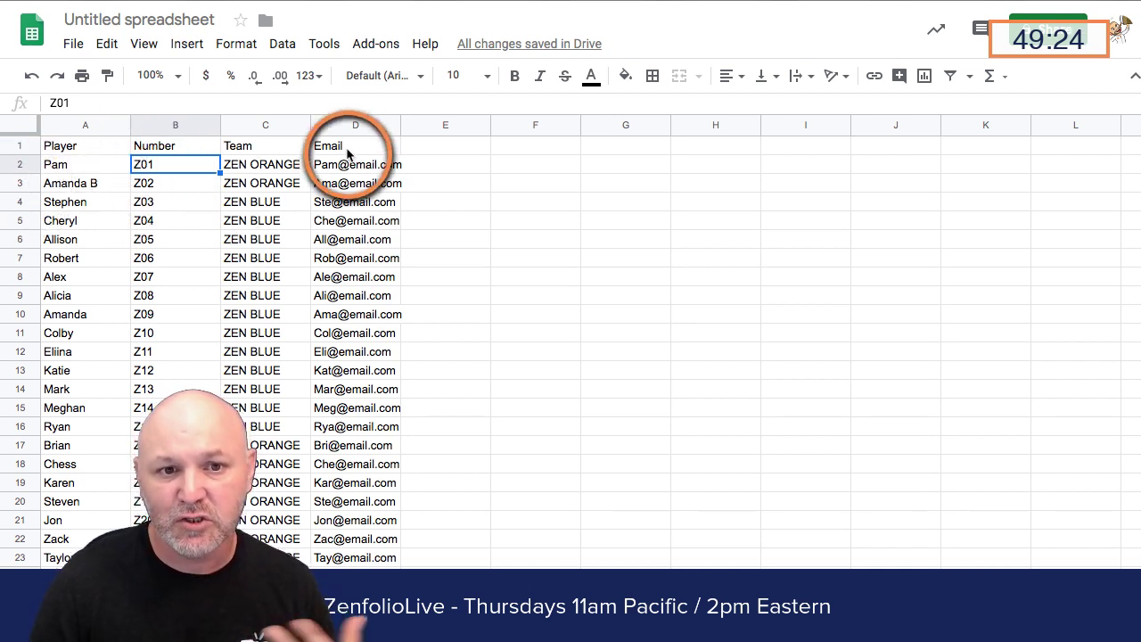
drag(403, 126, 412, 126)
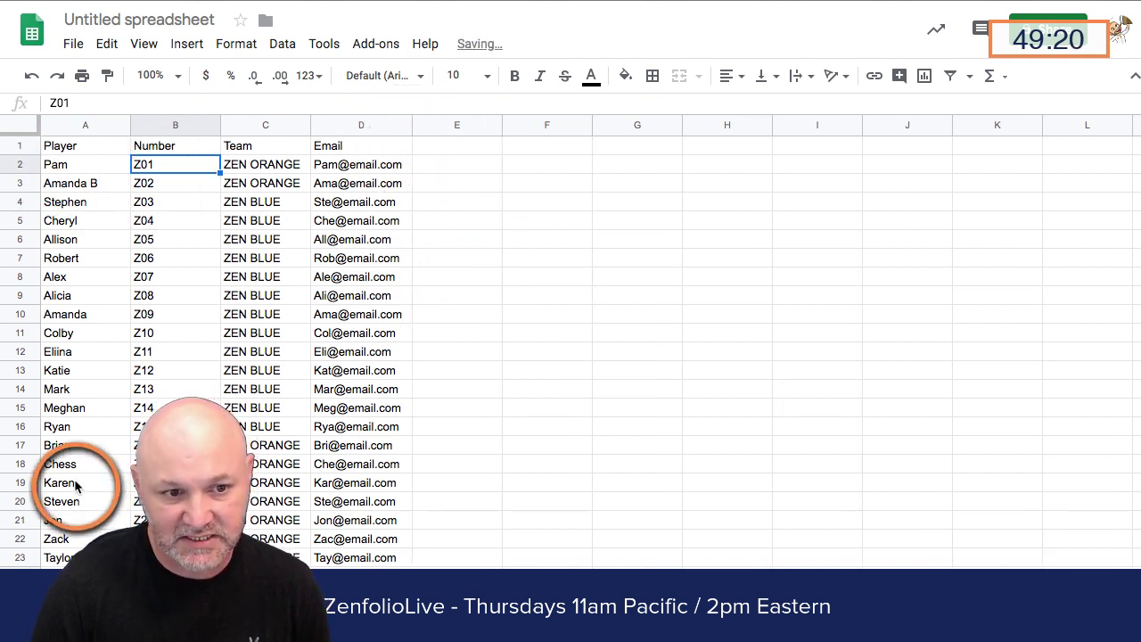
Try to enter 01 with its leading zero in cell E2
click(468, 166)
text(0)
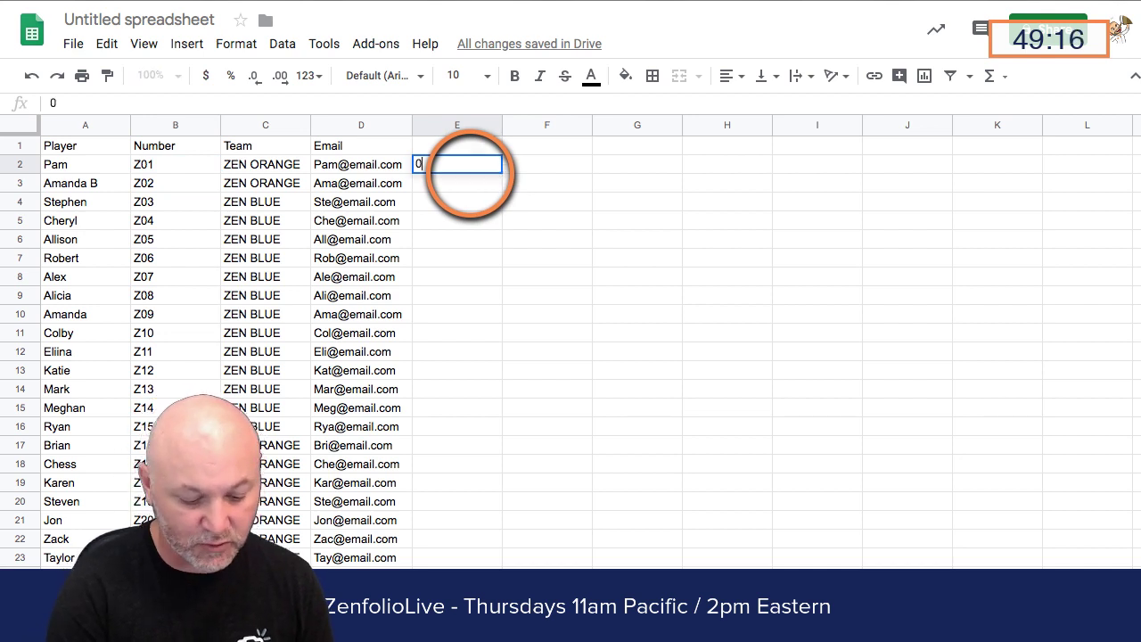
text(1)
key(Return)
click(473, 168)
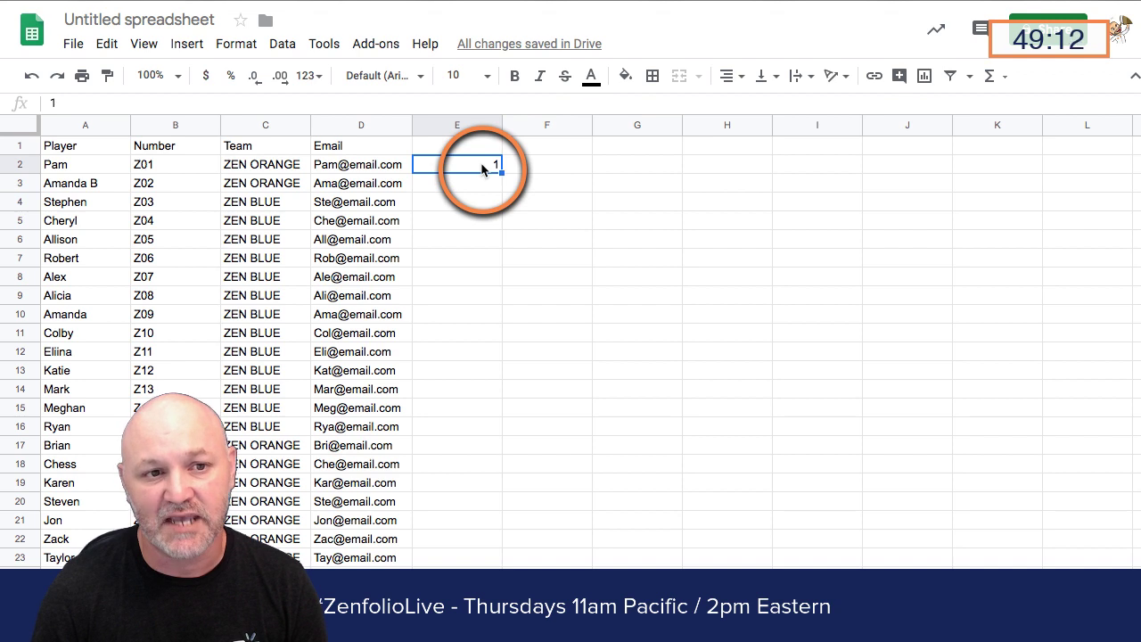
text(01)
key(Return)
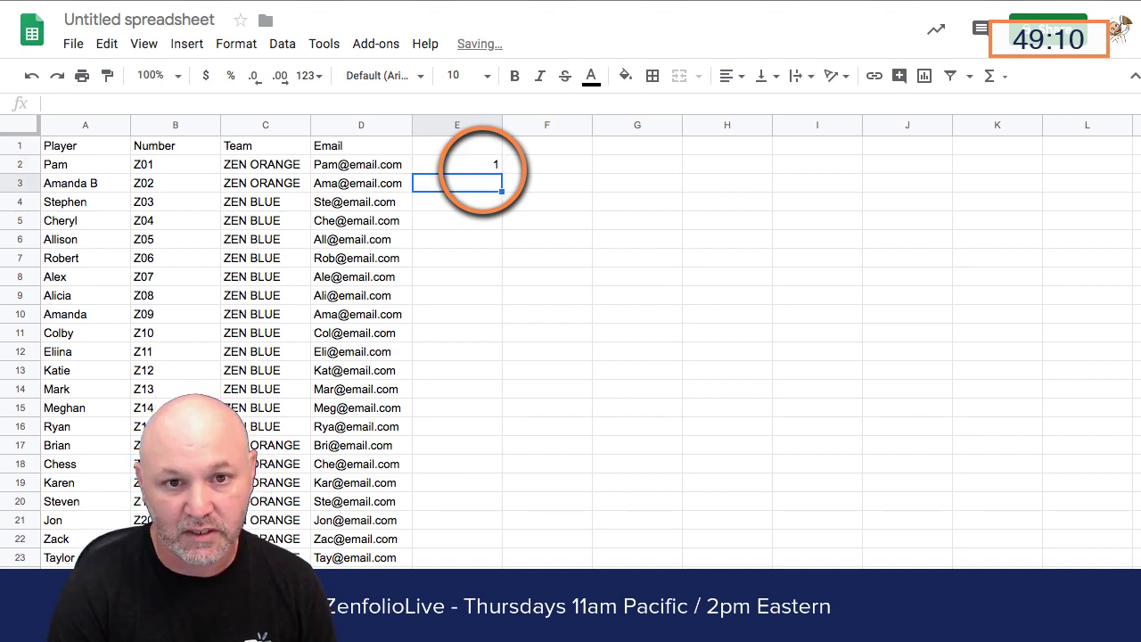
Format the whole of column E as Number
click(458, 124)
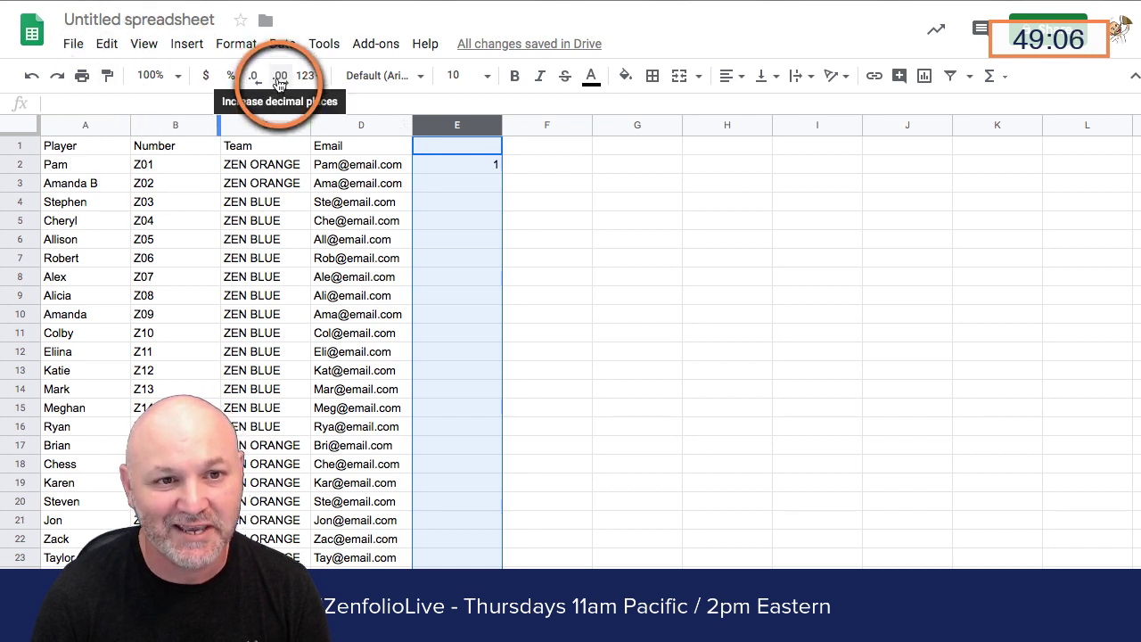
click(307, 75)
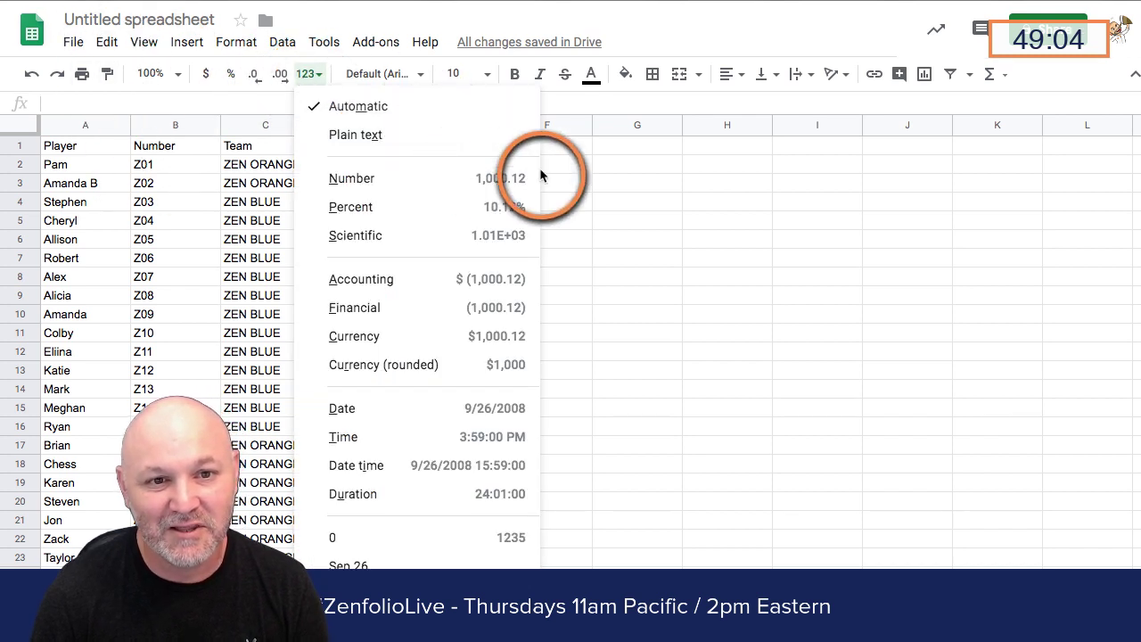
click(474, 173)
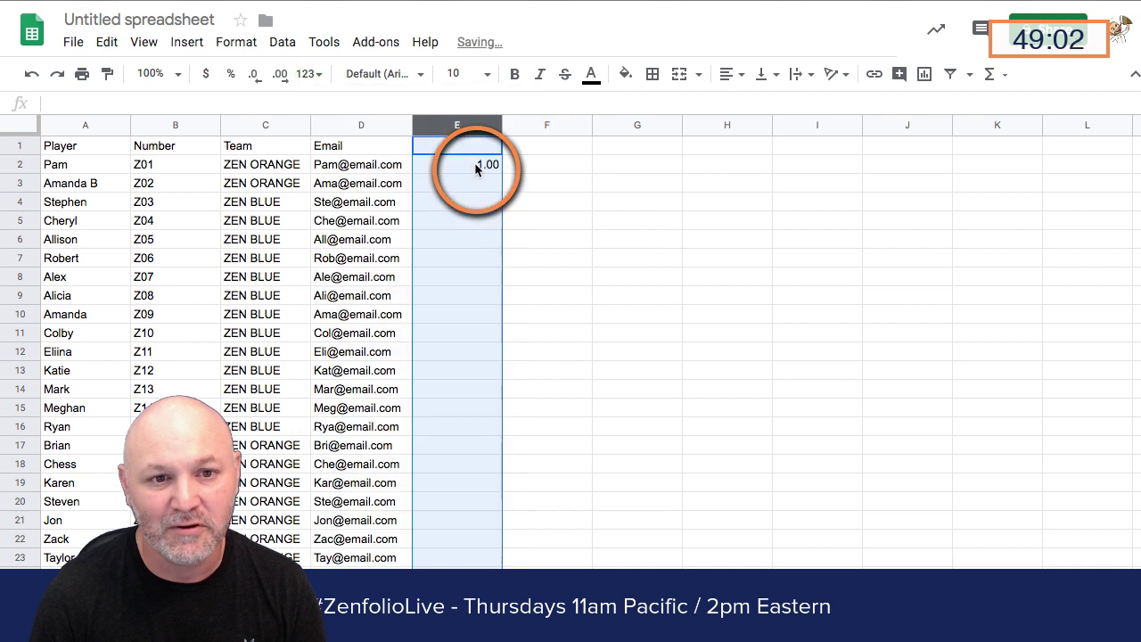
click(618, 203)
Enter 001 in cell E2 and fill it down to E10
click(485, 168)
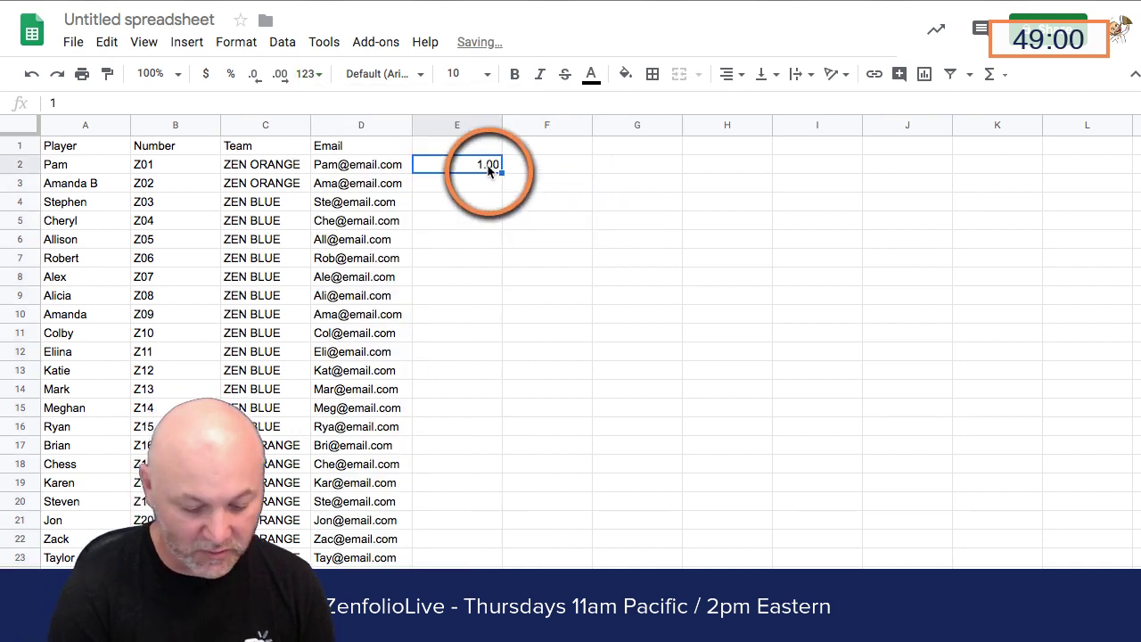
text(001)
key(Return)
click(487, 166)
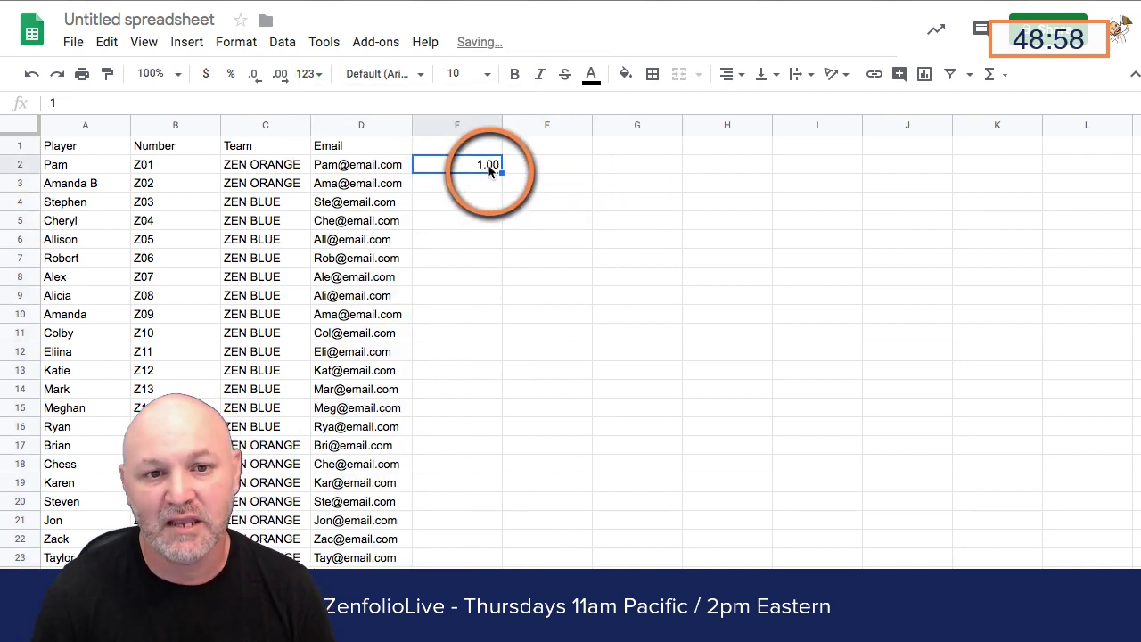
drag(502, 173, 504, 312)
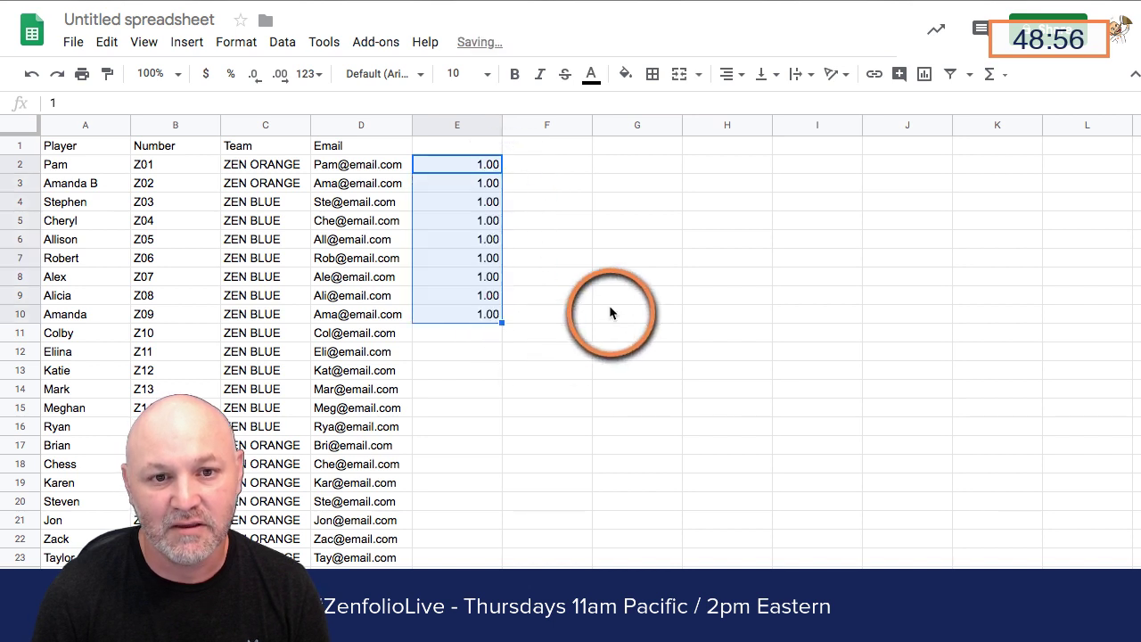
click(612, 311)
Clear the filled values from E2 down through E10
click(468, 178)
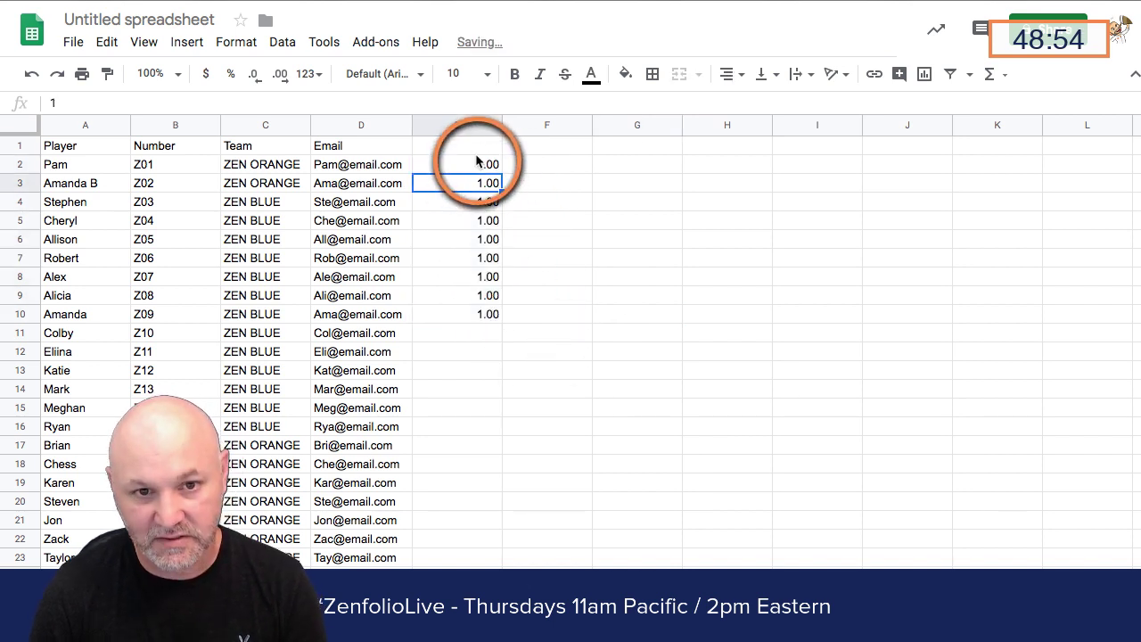
drag(473, 163, 473, 350)
key(Delete)
click(611, 313)
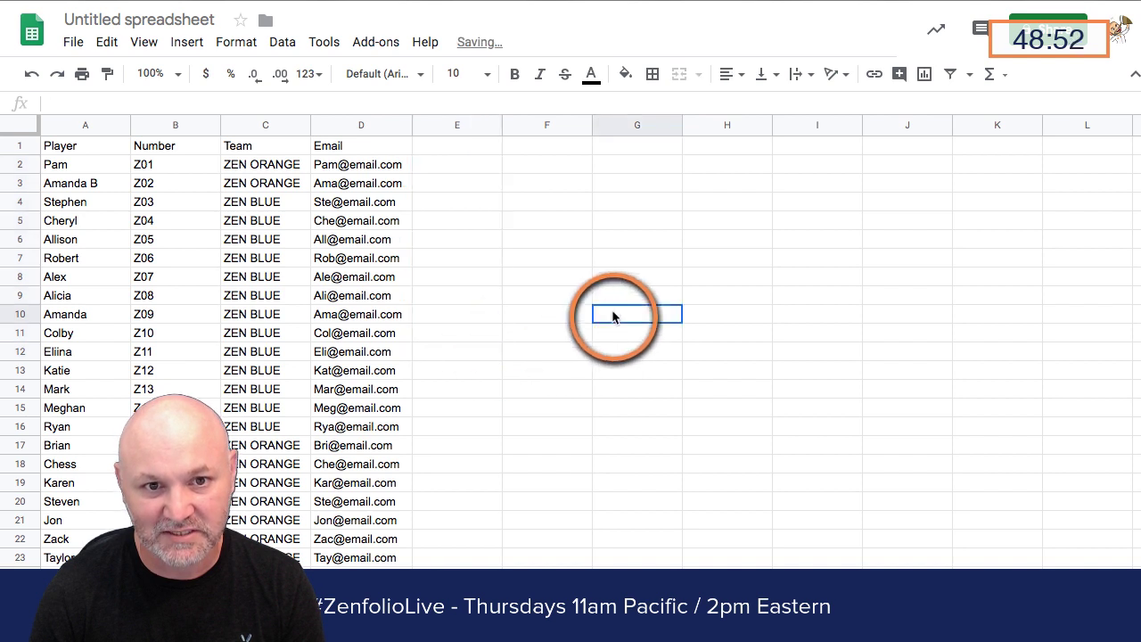
Enter 1 in cell E2 and the formula =E2+1 in cell E3
click(487, 169)
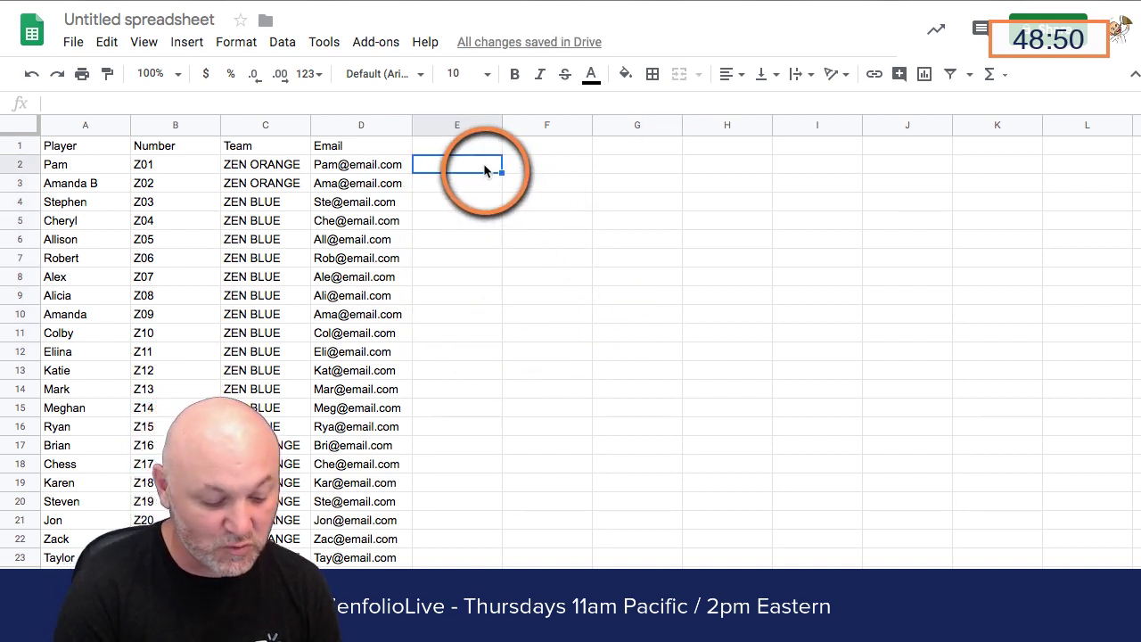
text(1)
click(488, 201)
click(482, 186)
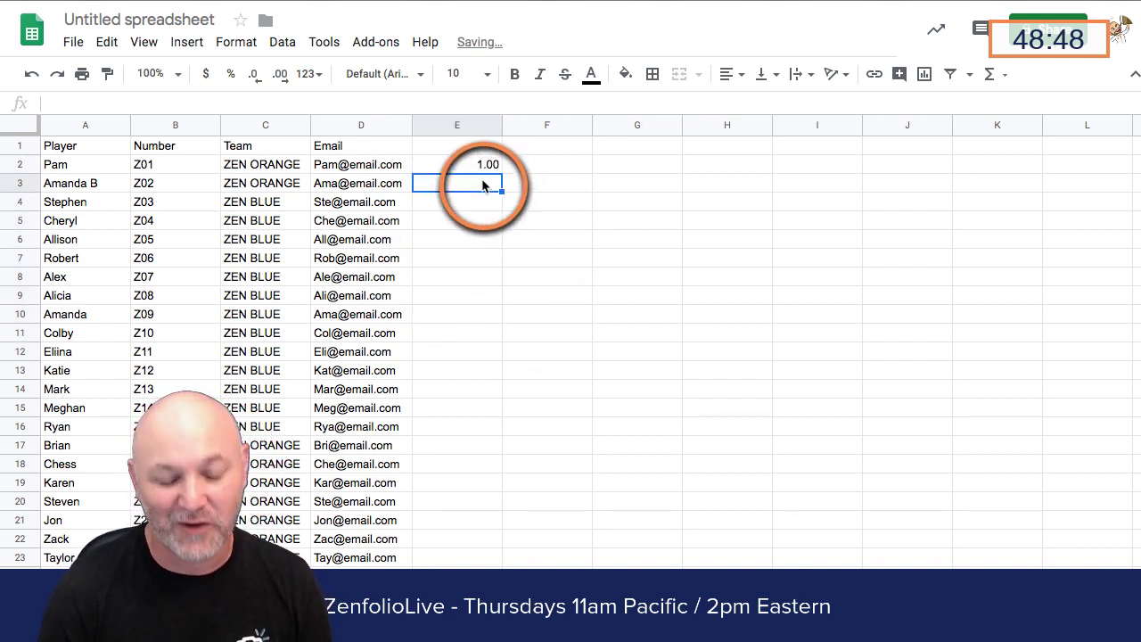
text(=)
click(477, 171)
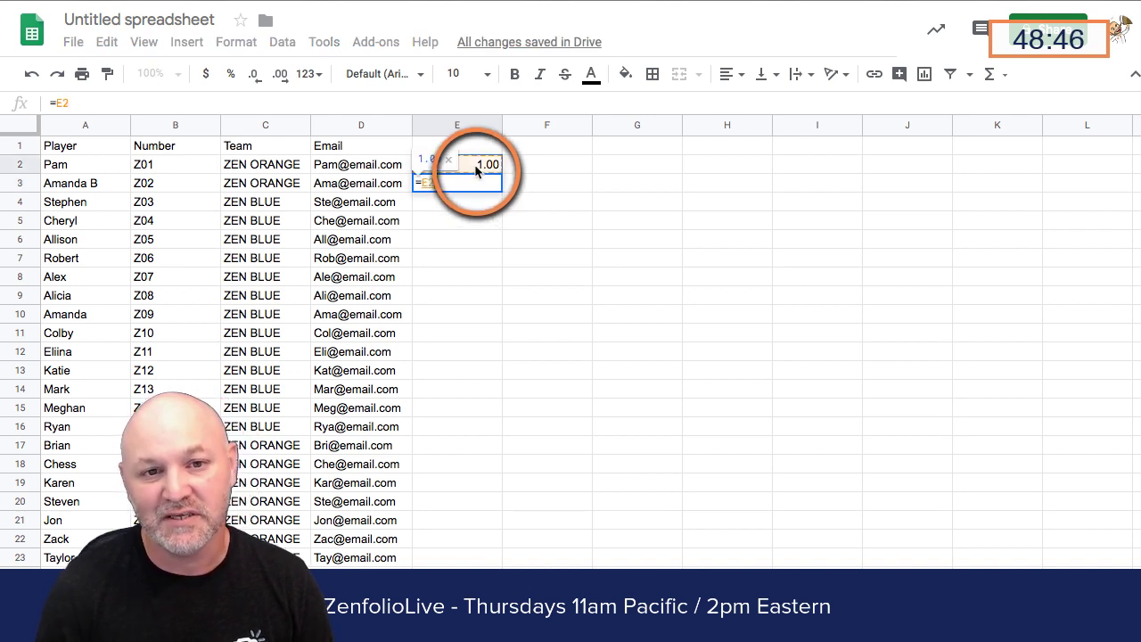
text(+1)
key(Return)
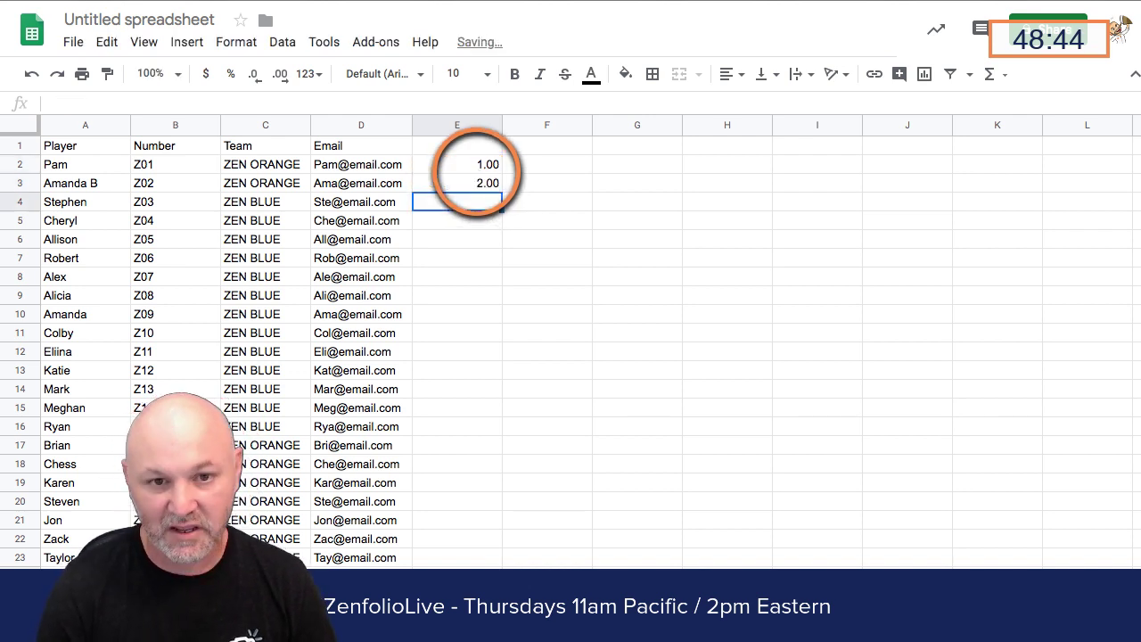
Fill the E3 formula down column E to the last player row, row 23
click(490, 185)
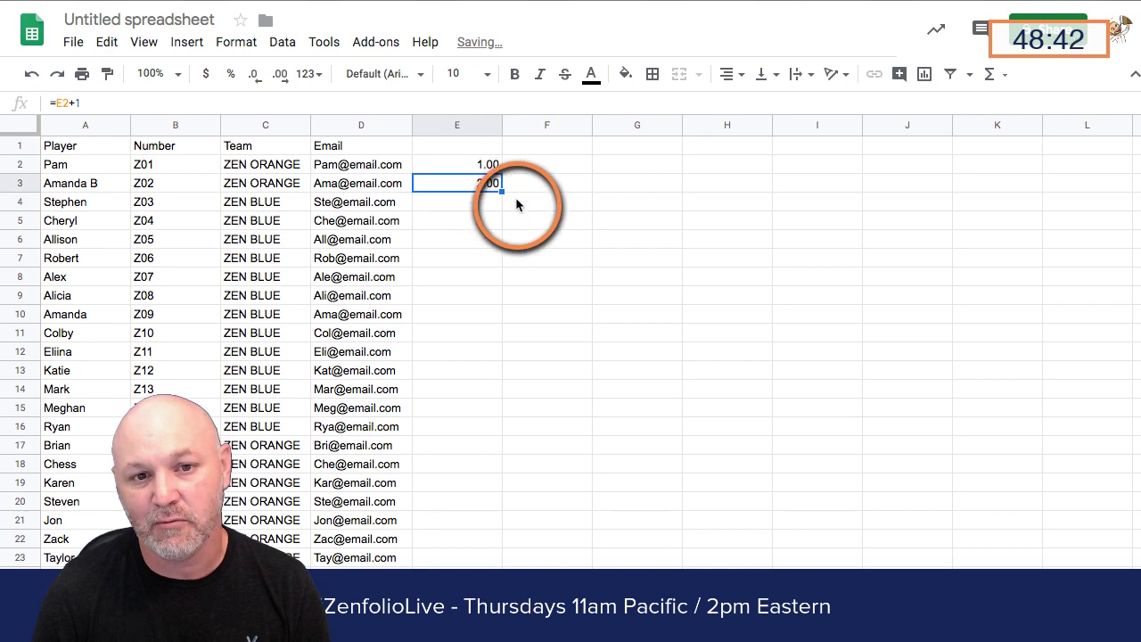
drag(503, 191, 476, 189)
scroll(621, 316, up, 5)
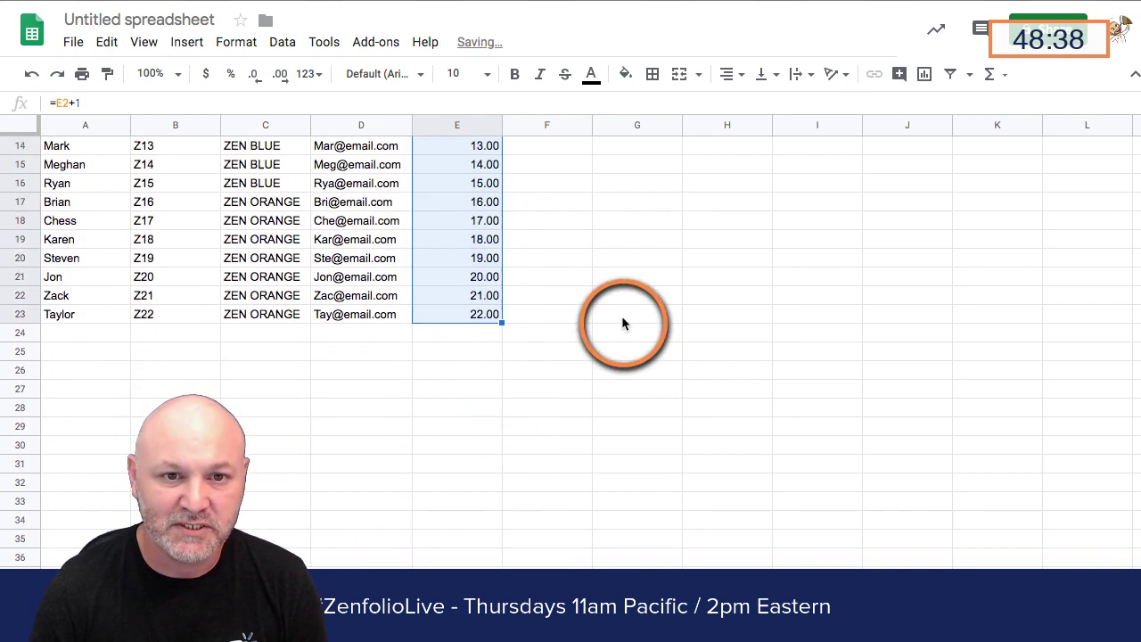
scroll(621, 323, up, 1)
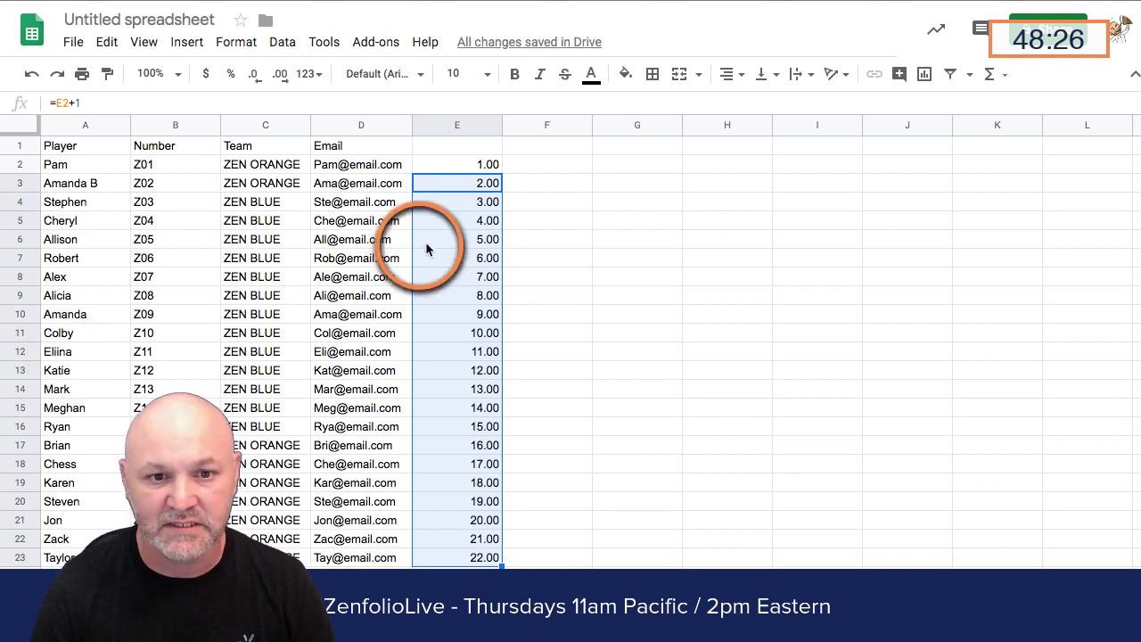
click(602, 187)
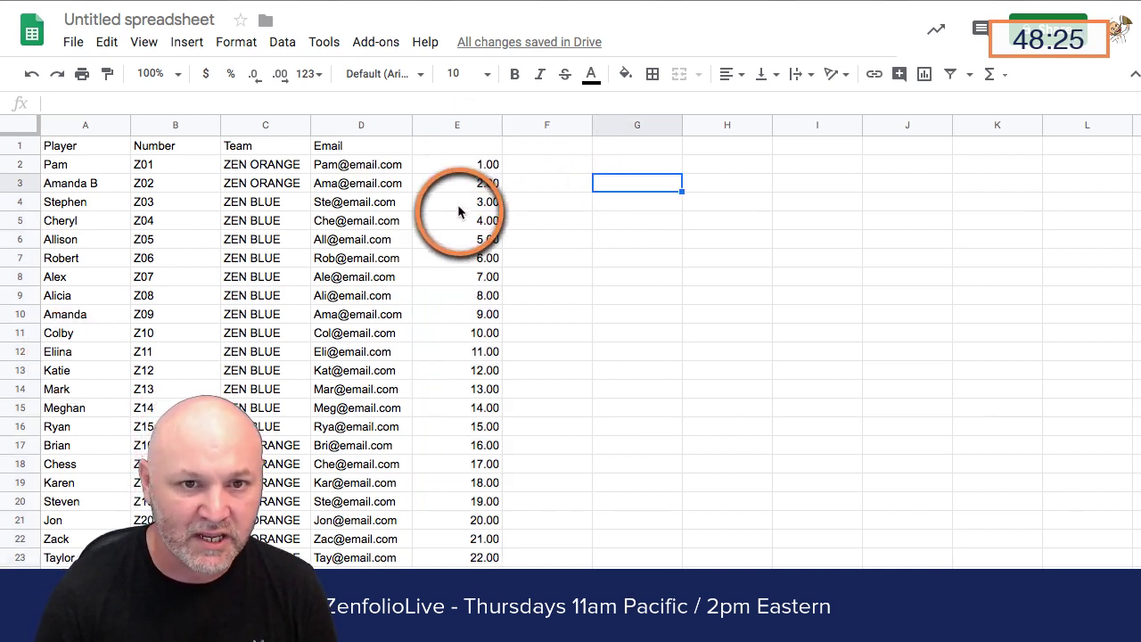
Clear all the contents of column E
click(452, 122)
key(Delete)
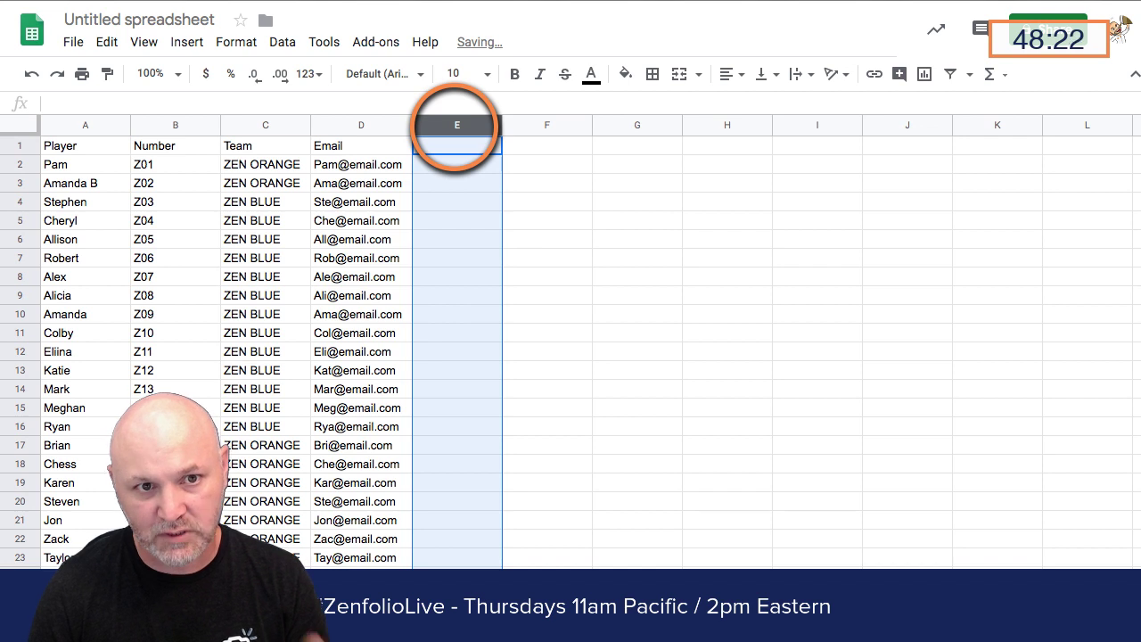
click(522, 183)
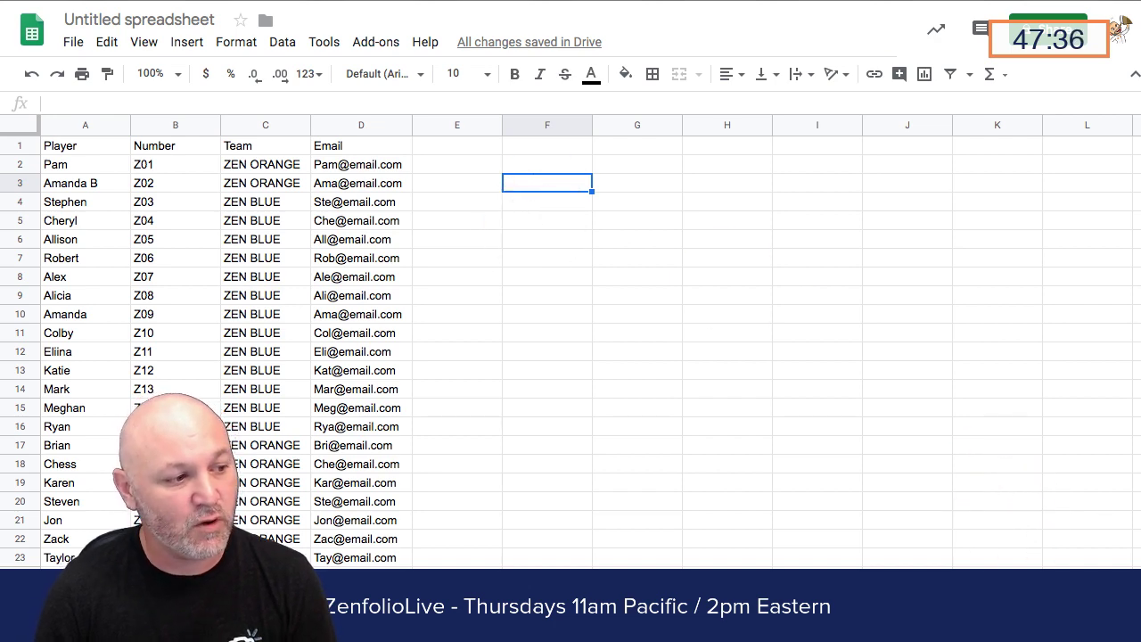
Switch to Lightroom Classic, select the Z07, Z08 and Z05 player photos together, and show their keyword tags
key(super+Tab)
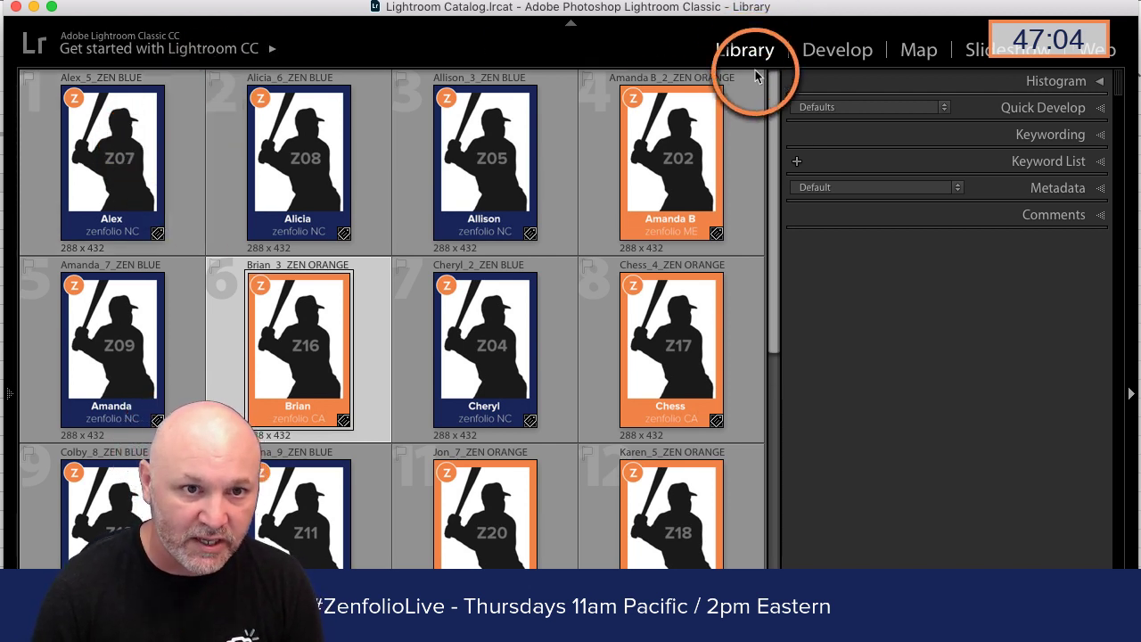
click(184, 103)
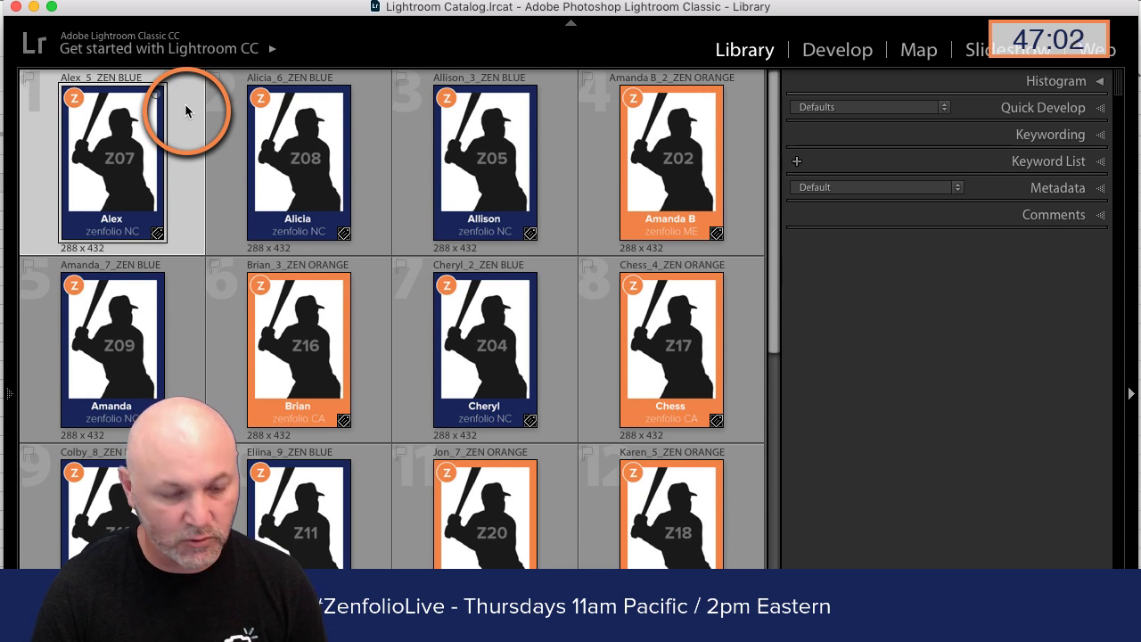
shift+click(558, 84)
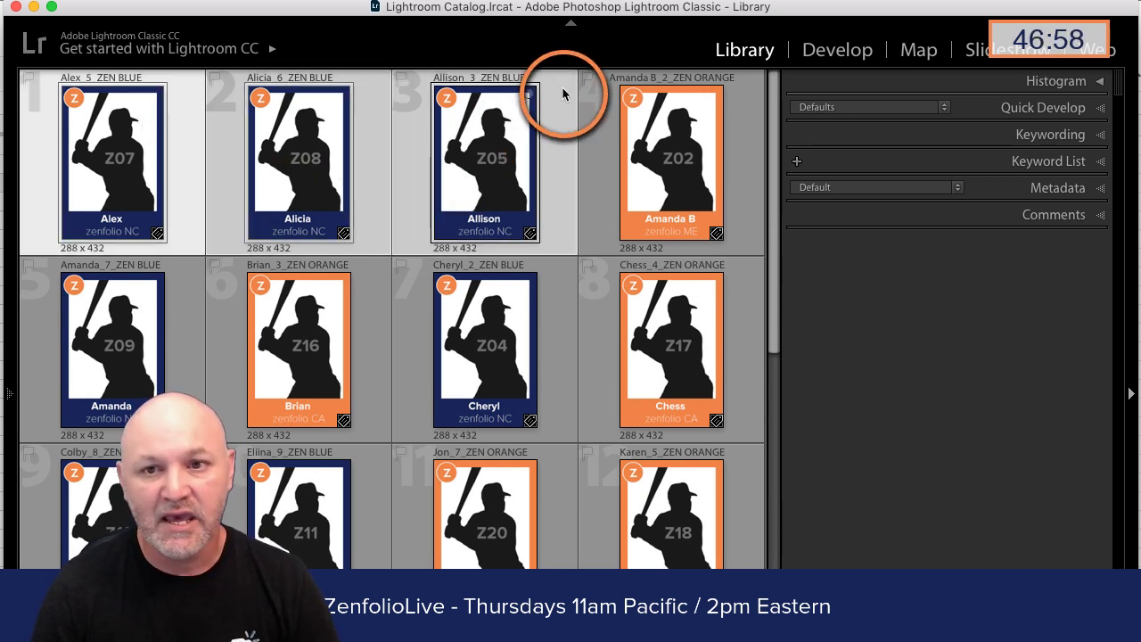
click(1101, 135)
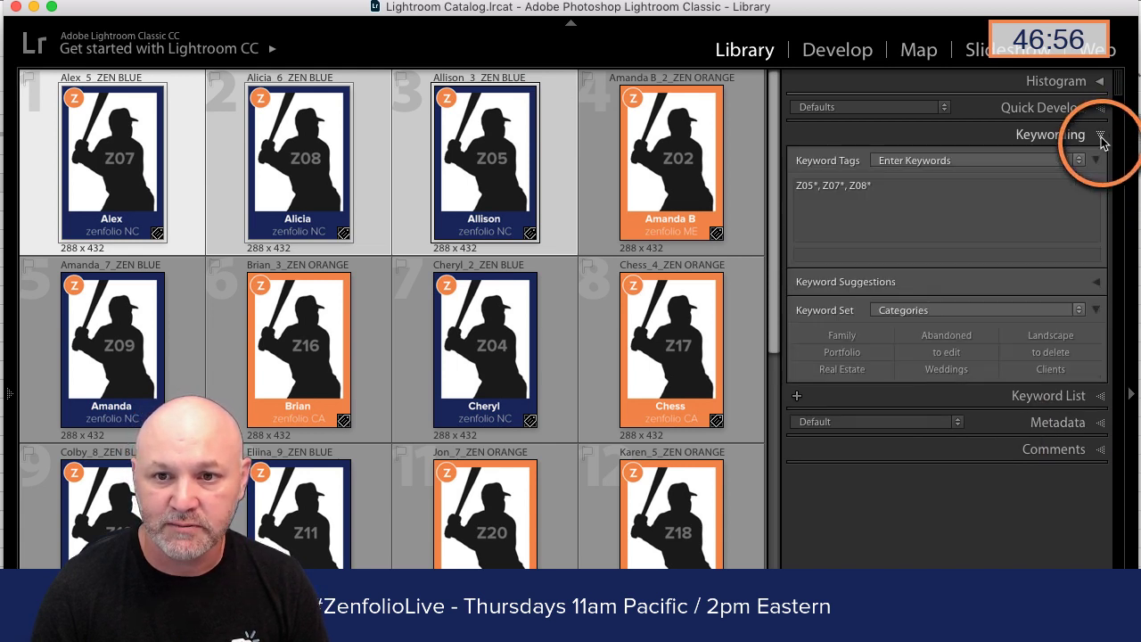
Replace all keyword tags of the three selected player photos with Z07
click(879, 193)
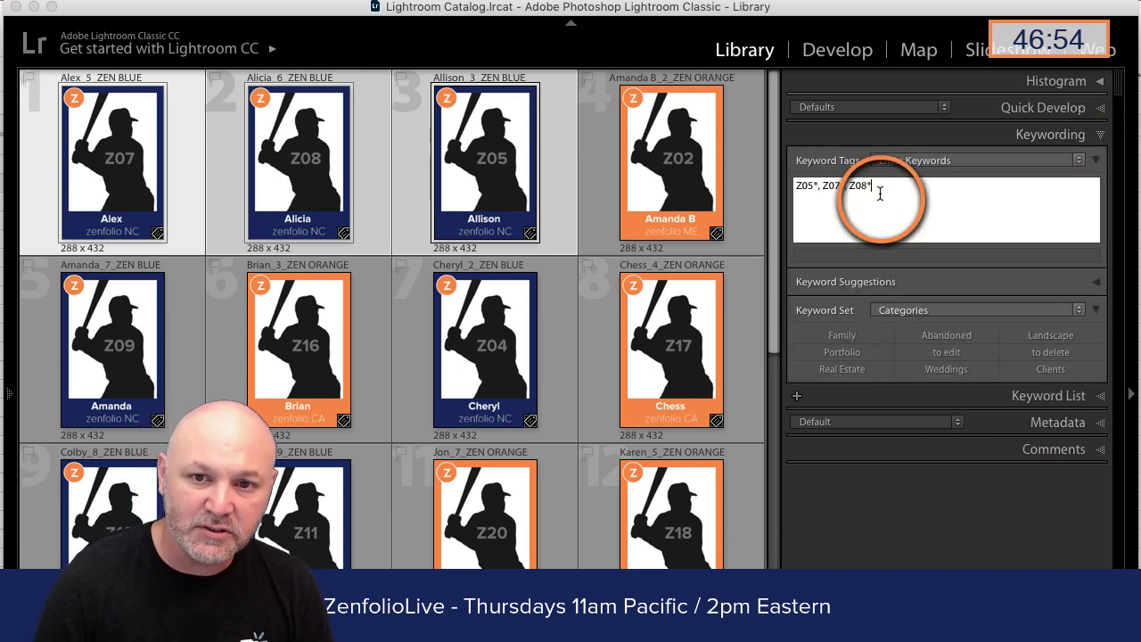
key(super+a)
key(BackSpace)
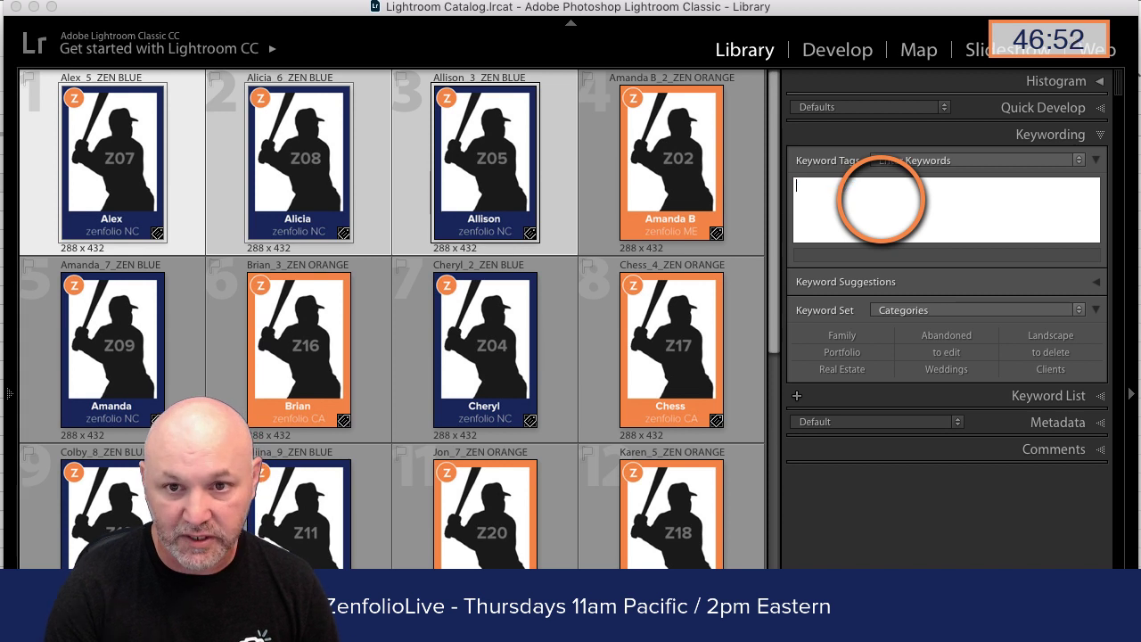
text(Z07)
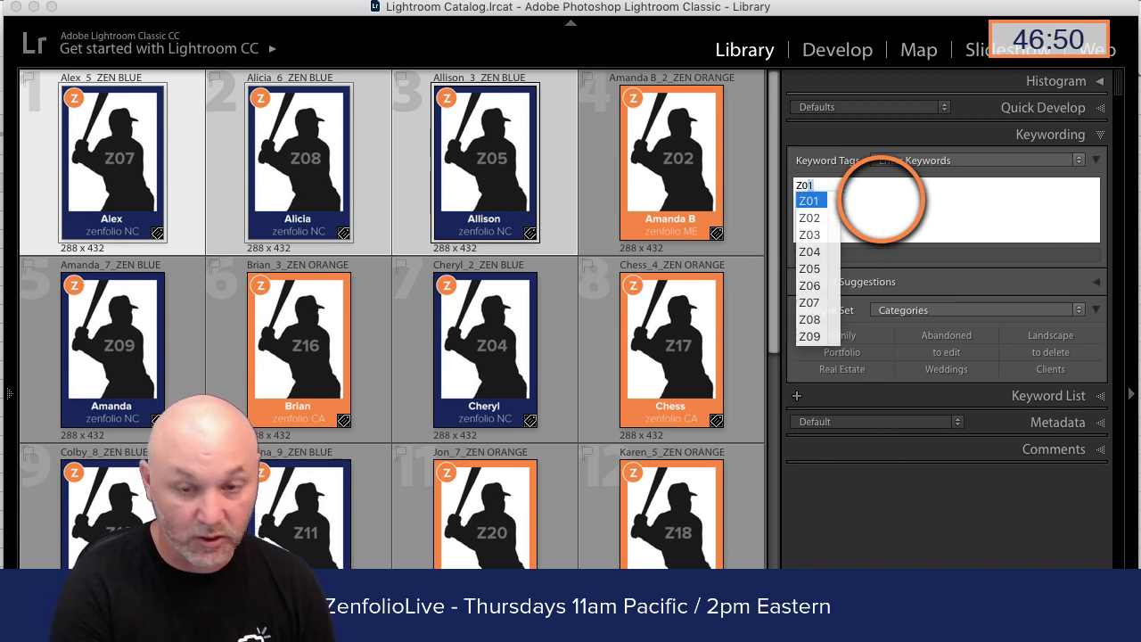
key(Return)
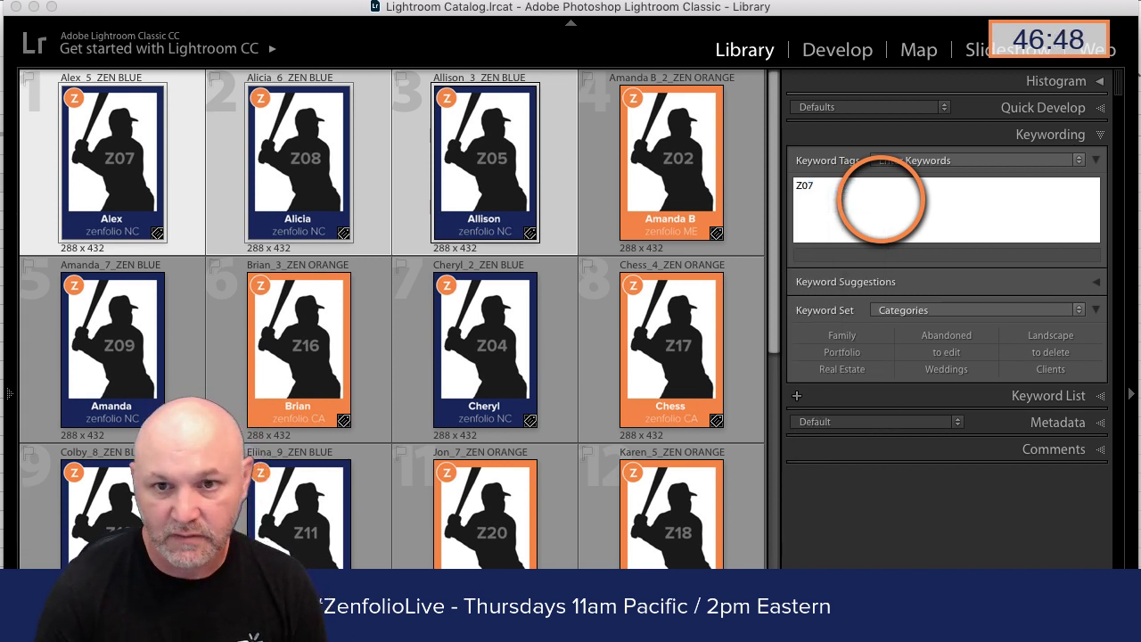
click(933, 489)
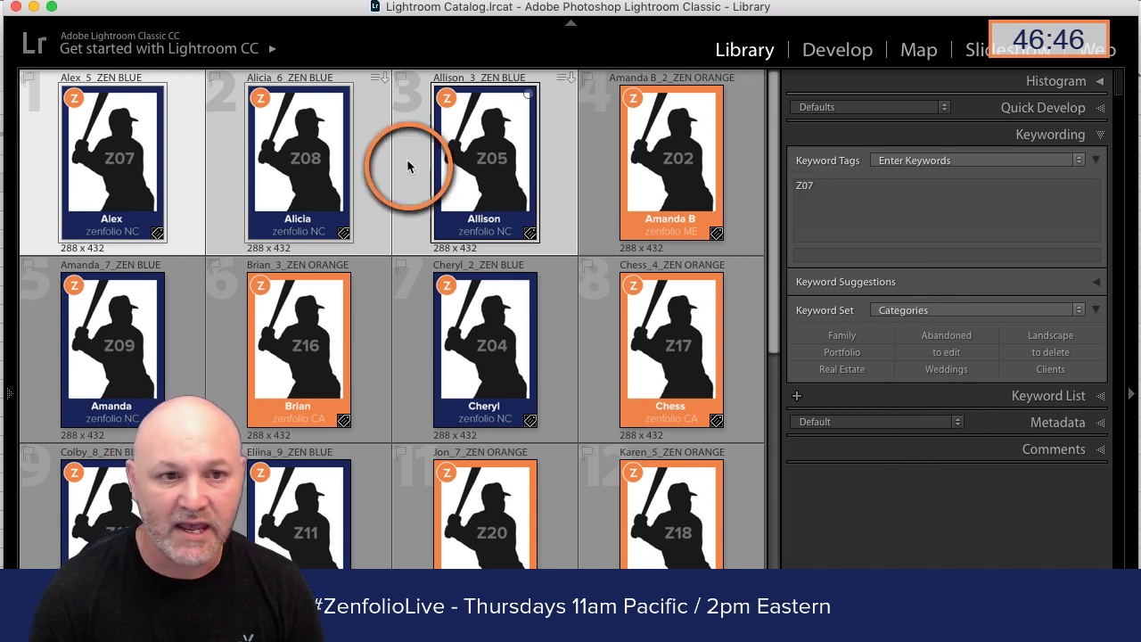
Select only the player photo numbered Z08 and replace its keyword tag with Z08
click(300, 140)
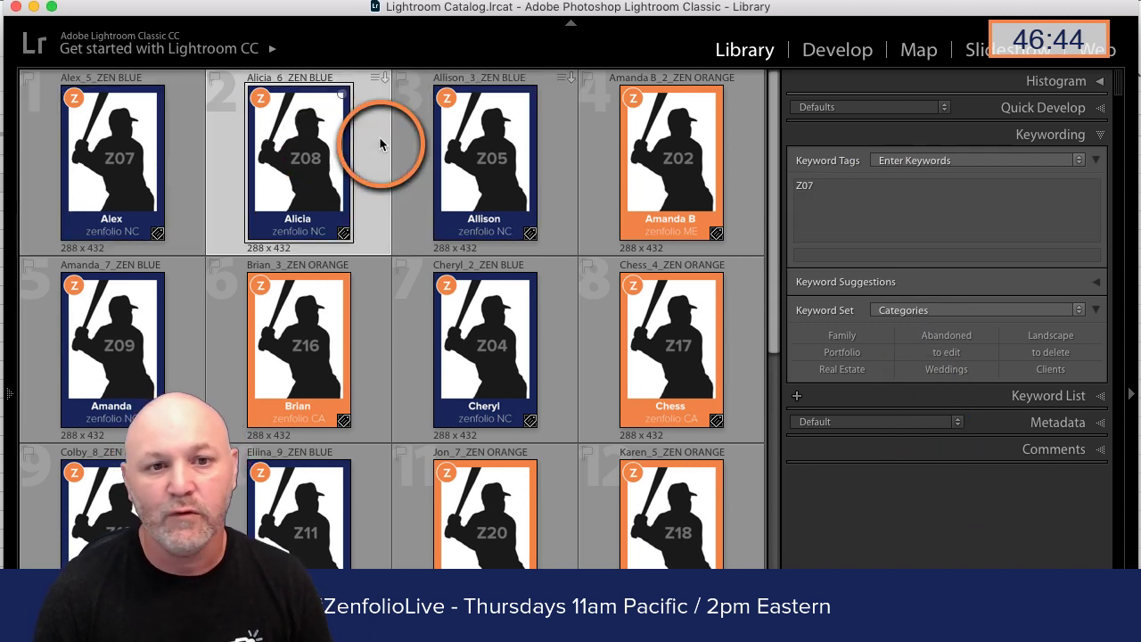
click(436, 150)
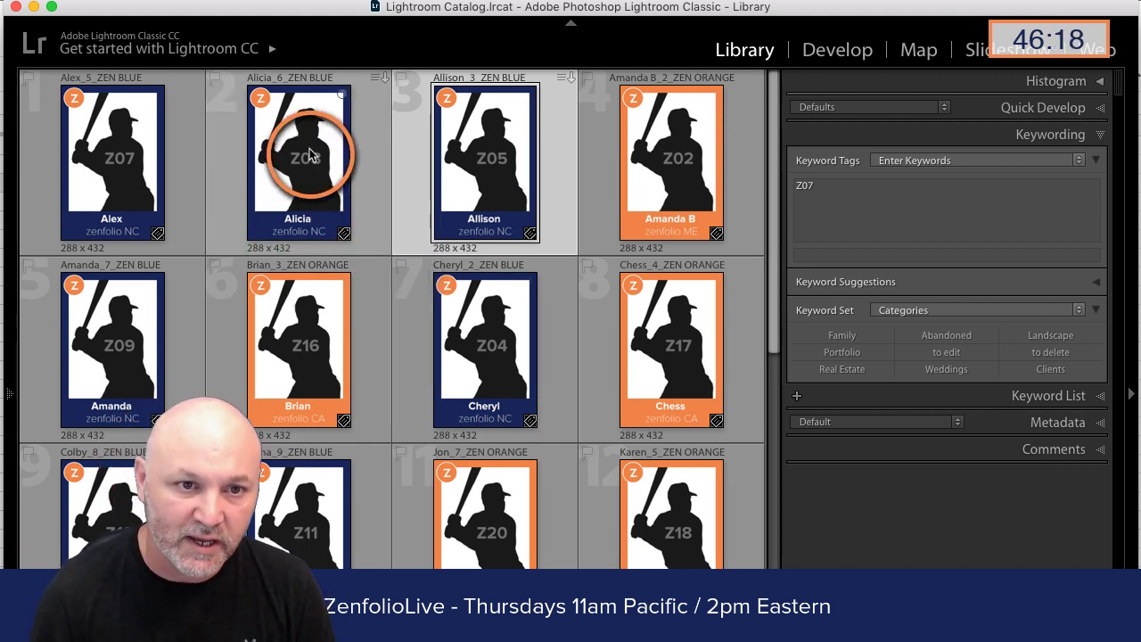
click(358, 177)
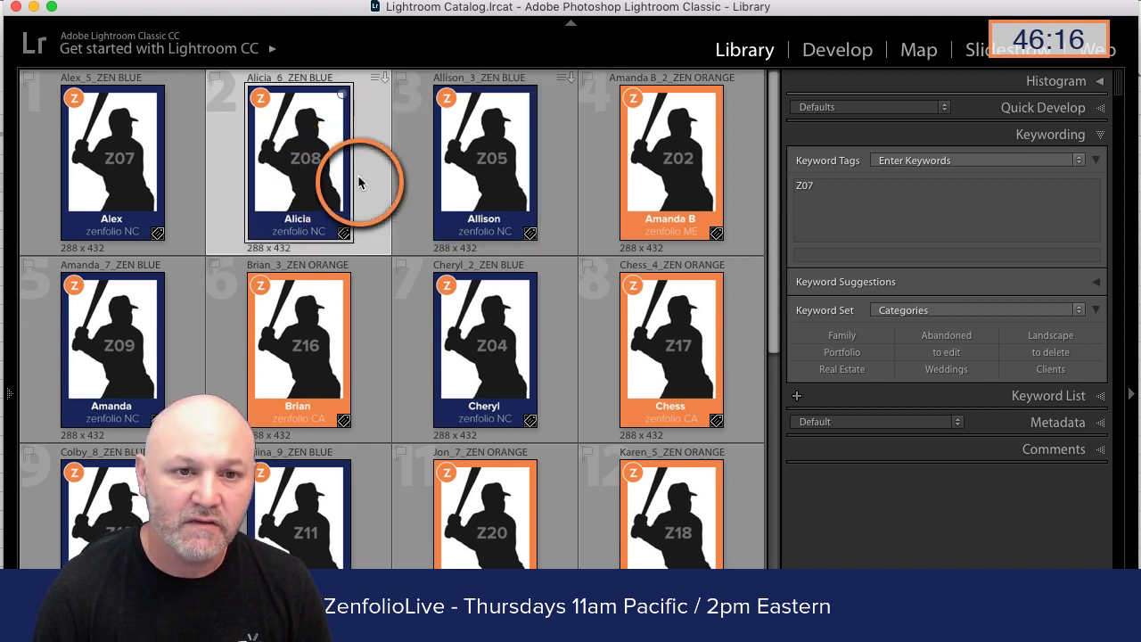
click(847, 206)
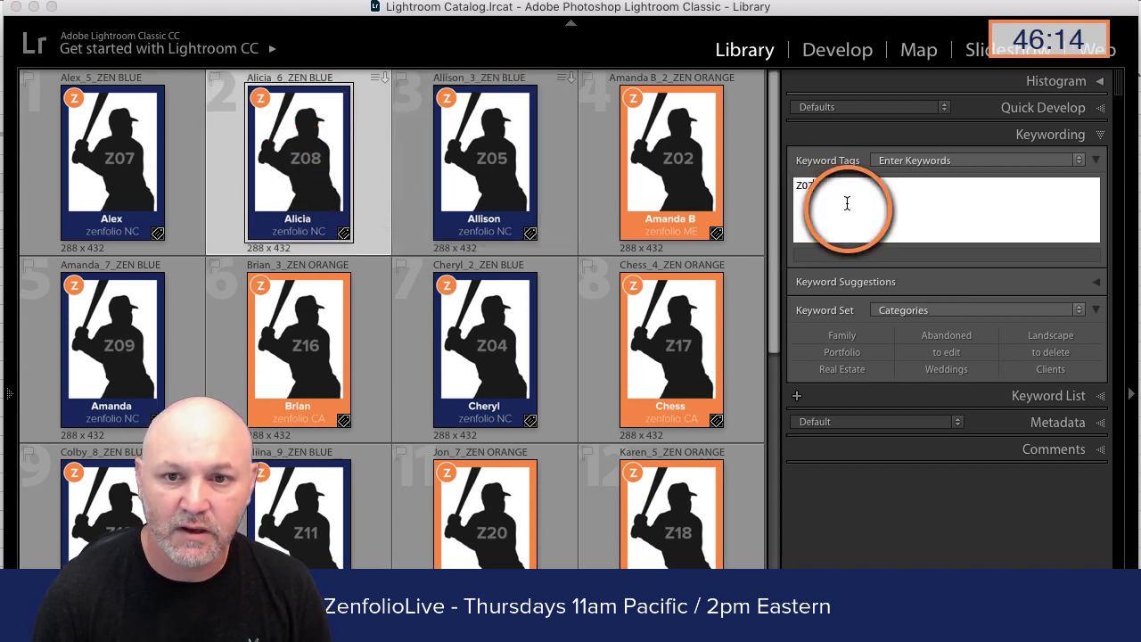
key(super+a)
text(Z08)
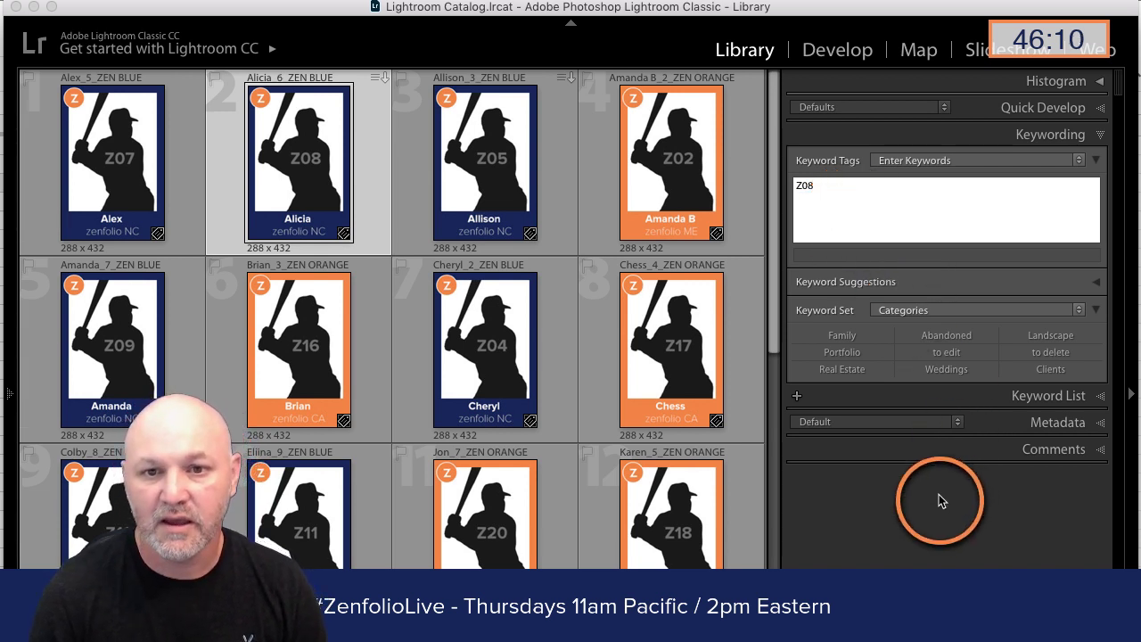
key(Return)
Select the player photo numbered Z05 and change its keyword tag to Z05
click(565, 177)
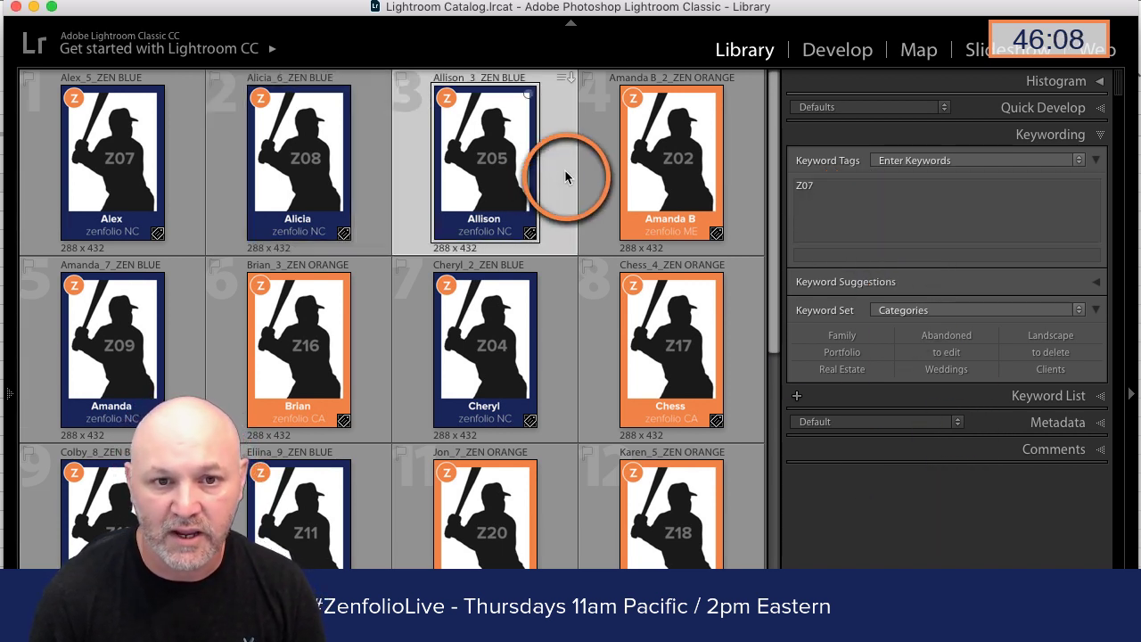
click(849, 189)
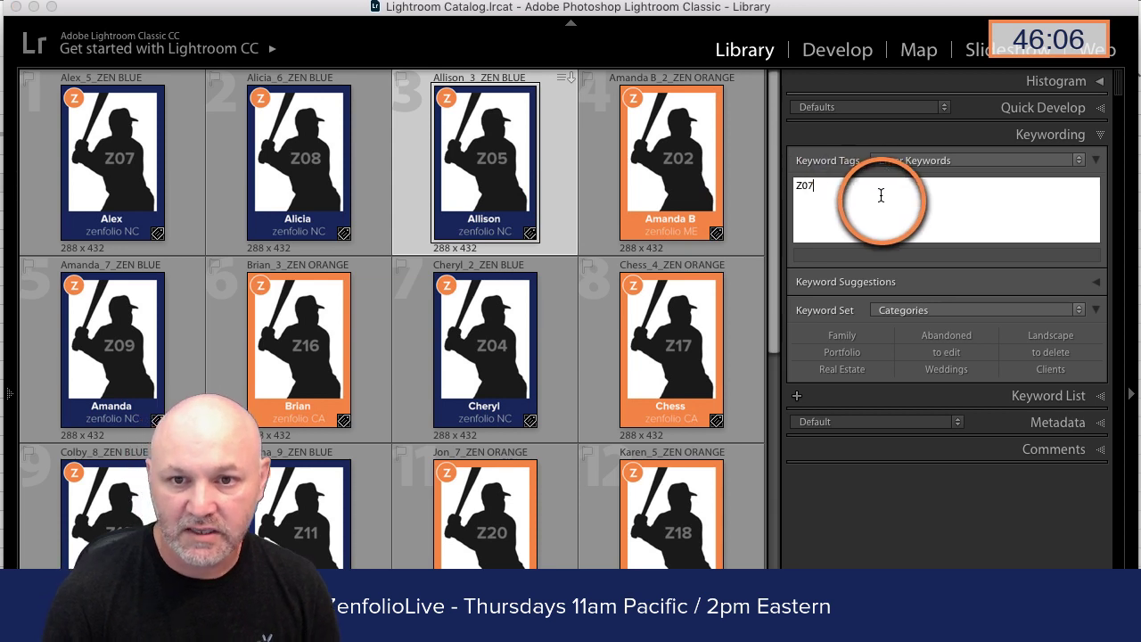
key(BackSpace)
text(5)
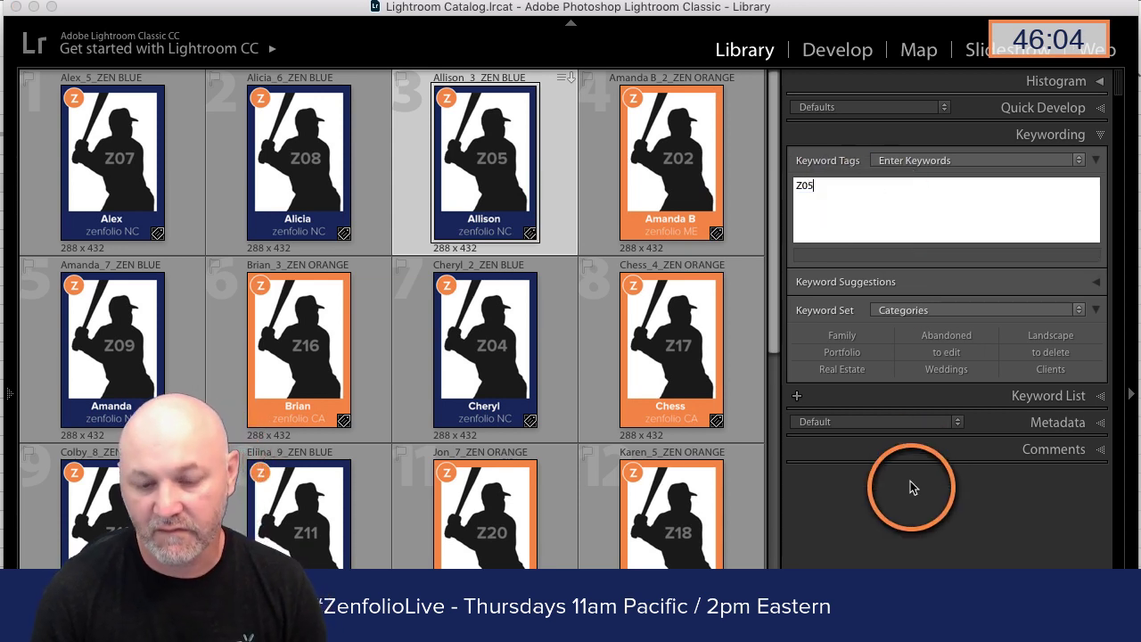
click(910, 481)
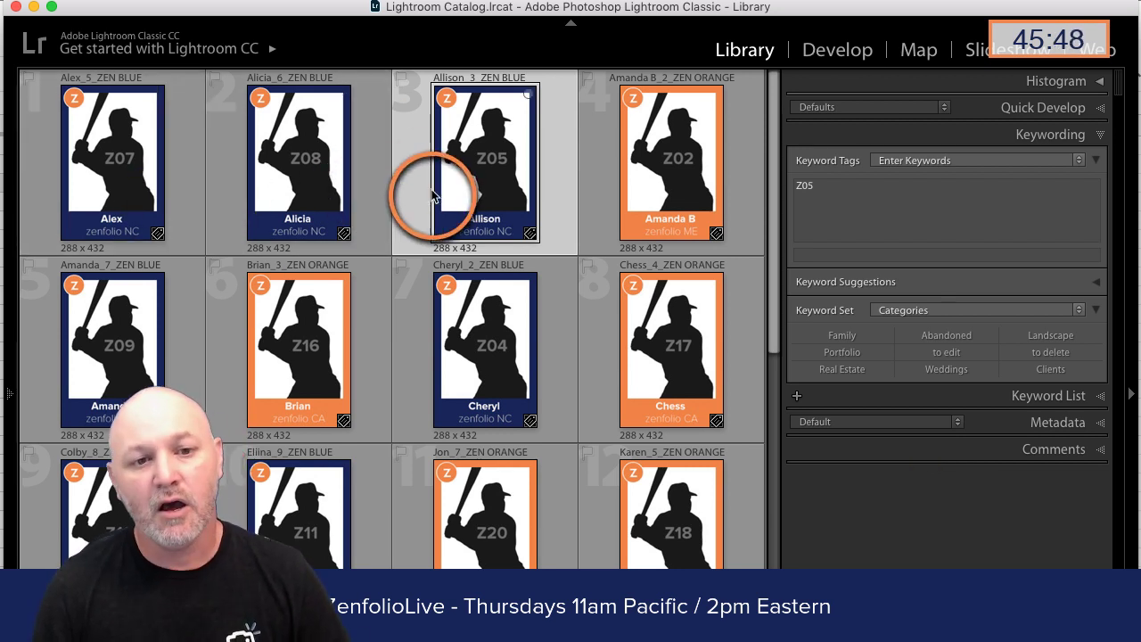
Check the keyword tags on the Z02 and Z16 player photos and on the ZEN BLUE team photo
click(588, 125)
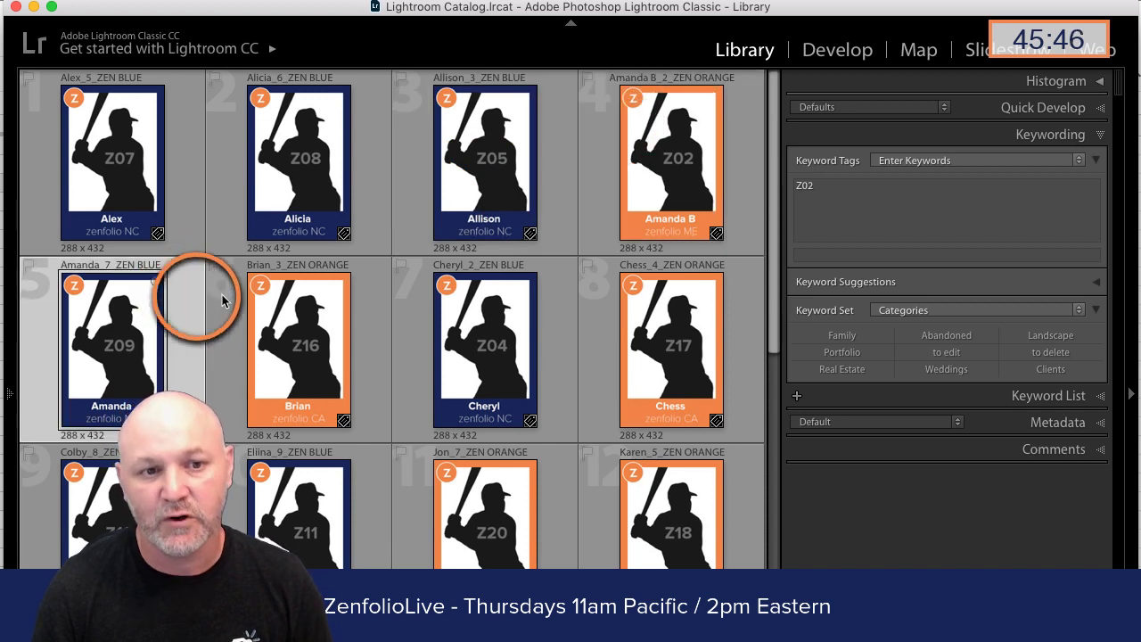
click(350, 305)
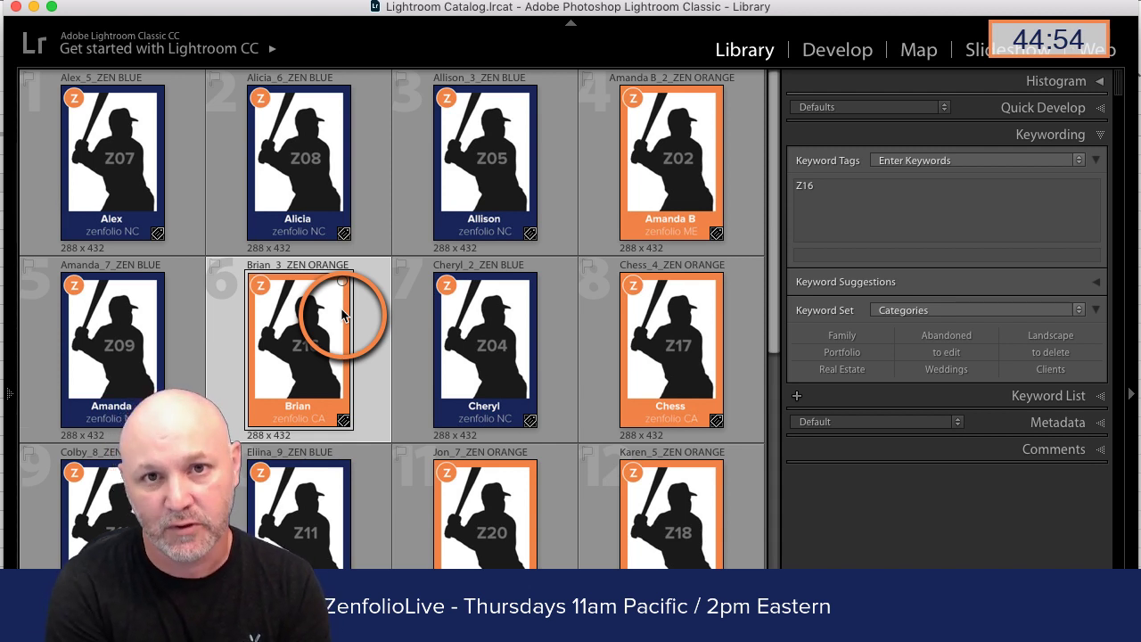
scroll(371, 298, down, 15)
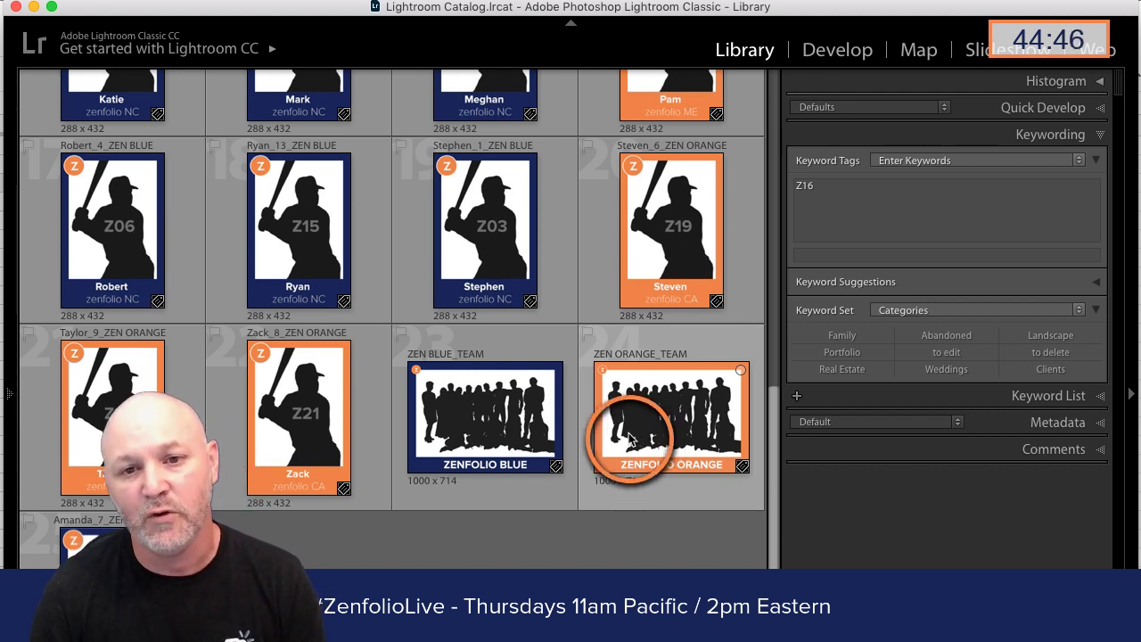
click(527, 350)
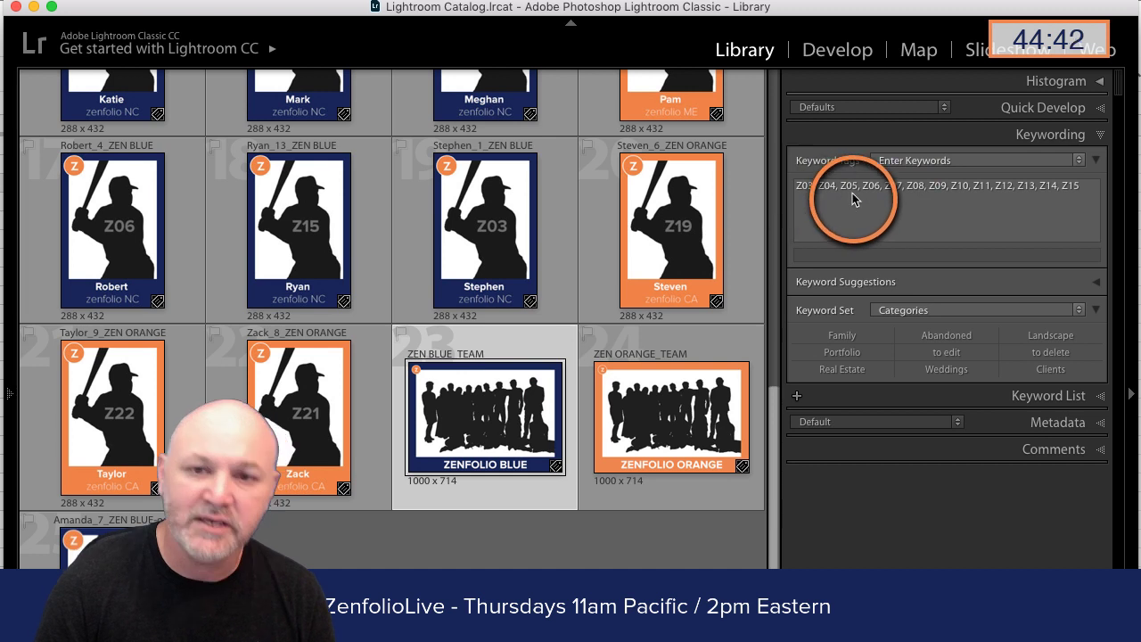
mouse_move(871, 199)
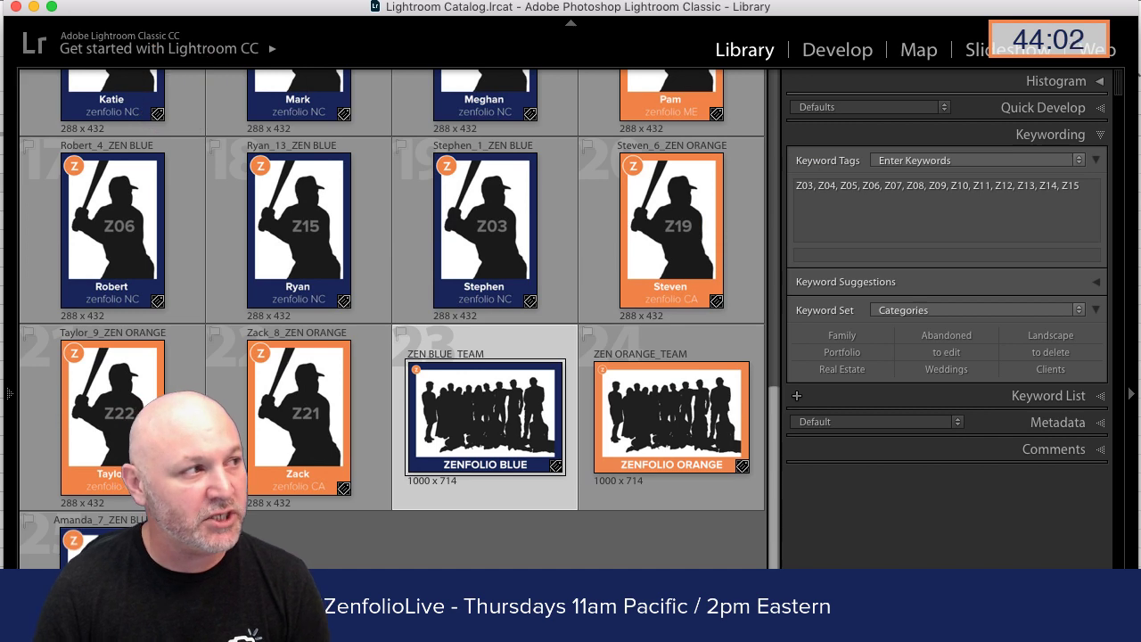
Switch back to the Google Sheets roster and examine the ZEN ORANGE and ZEN BLUE entries in the Team column
key(super+Tab)
click(649, 303)
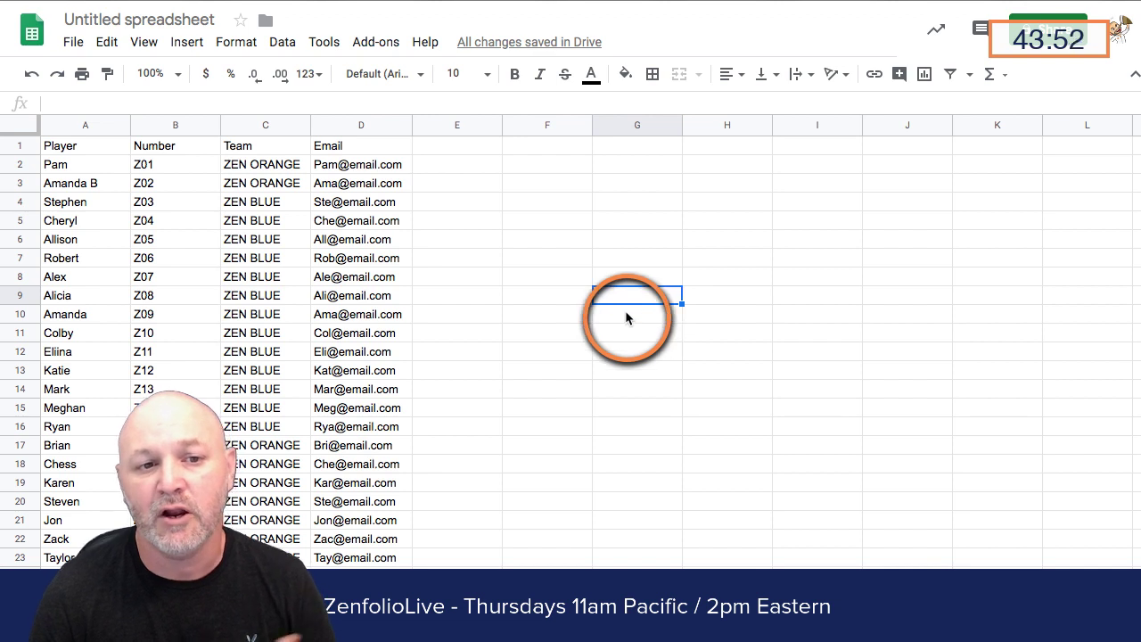
click(285, 165)
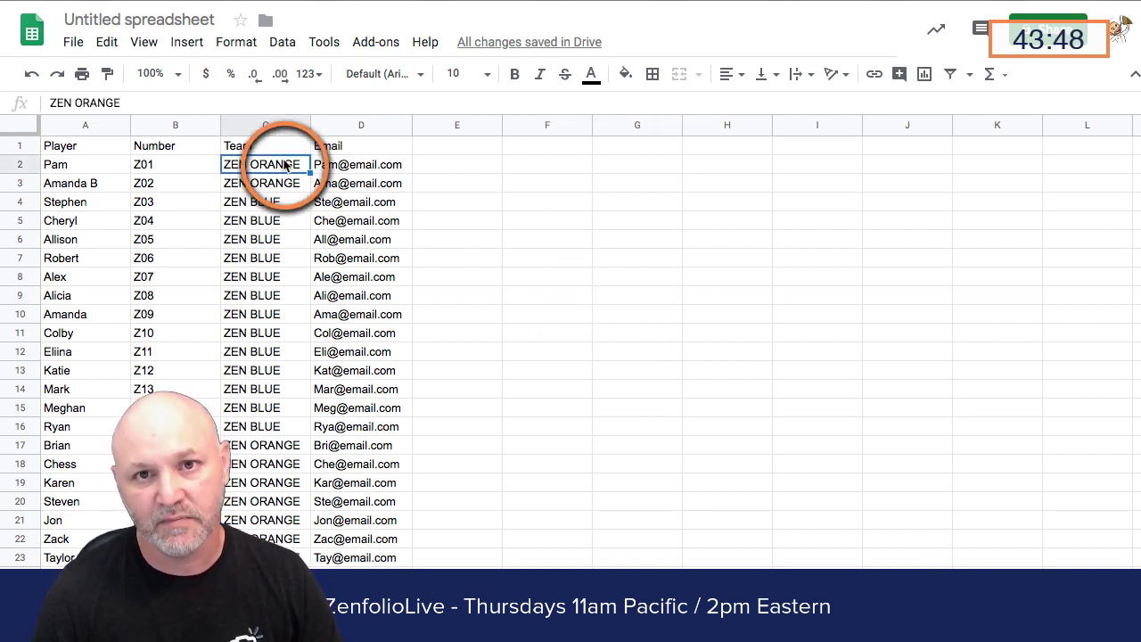
click(257, 220)
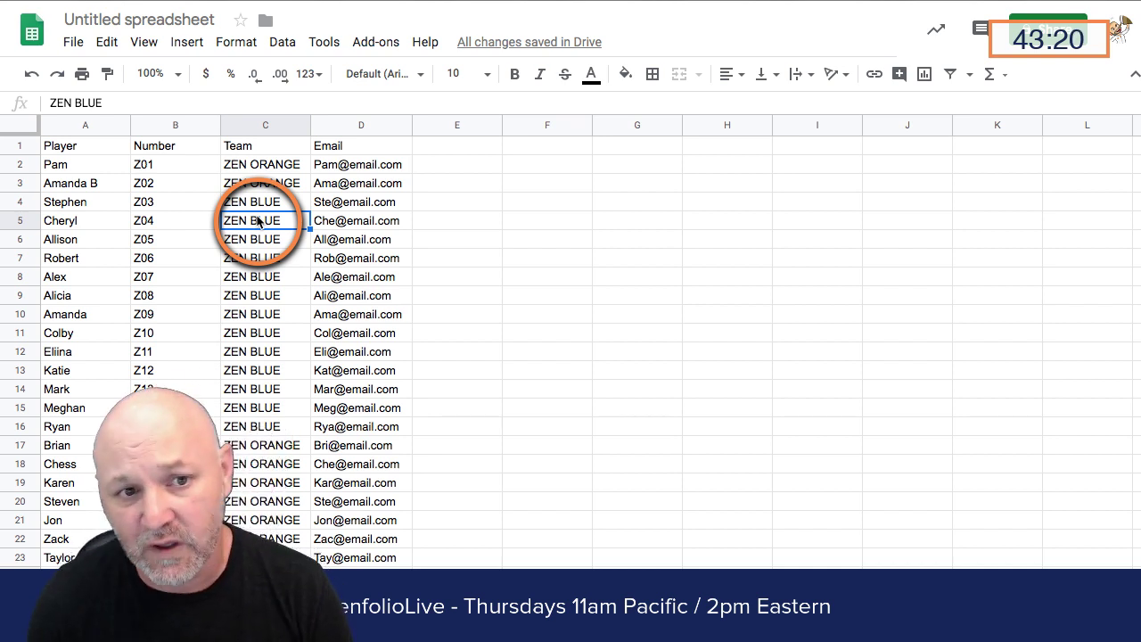
click(259, 164)
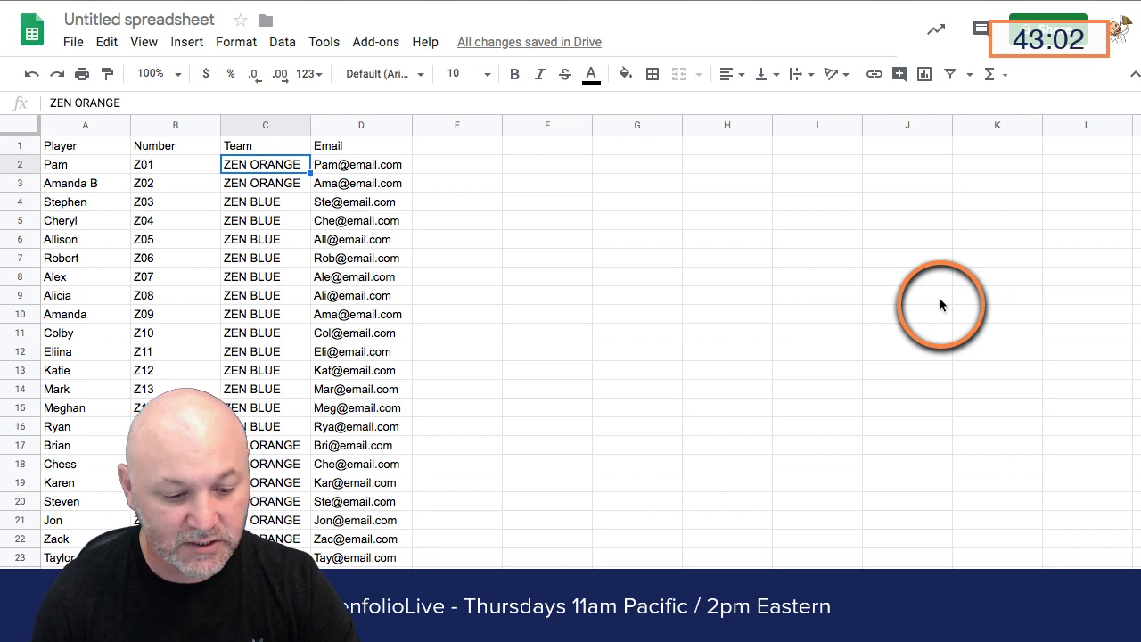
Enter =UNIQUE(C:C) in cell E1 to list each team name from the Team column once
key(ctrl+plus)
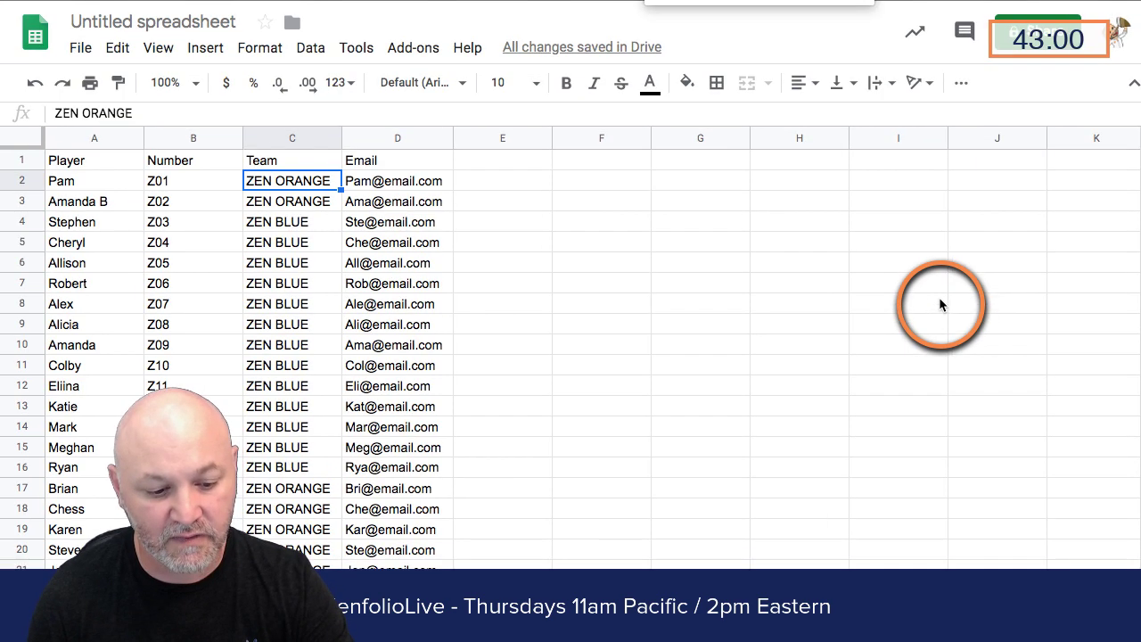
key(ctrl+plus)
click(946, 303)
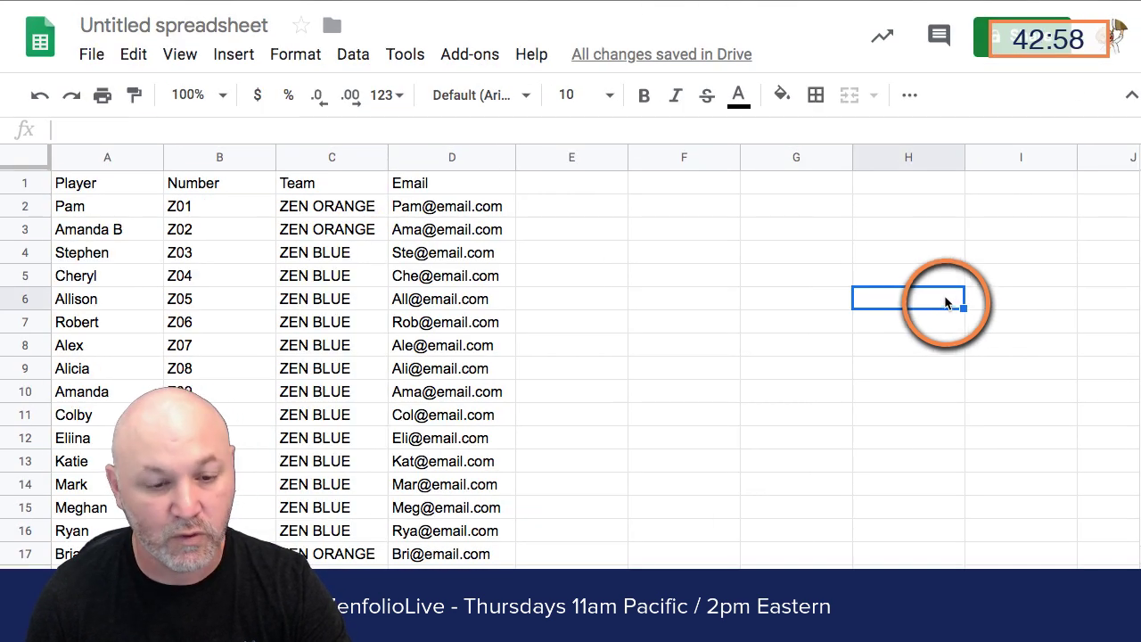
key(ctrl+plus)
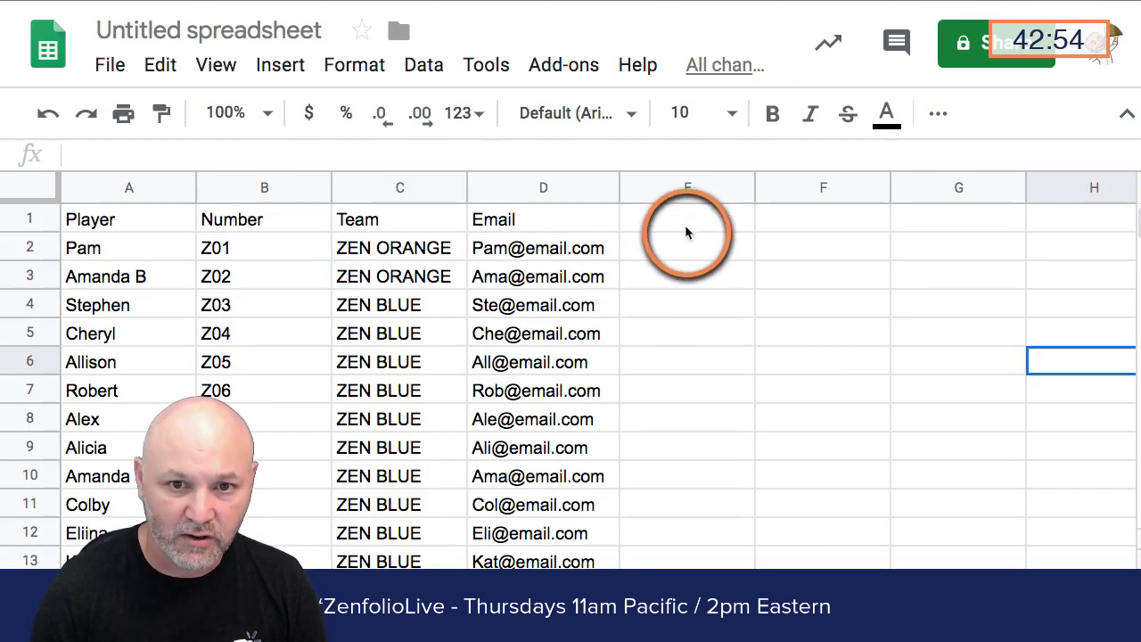
click(667, 185)
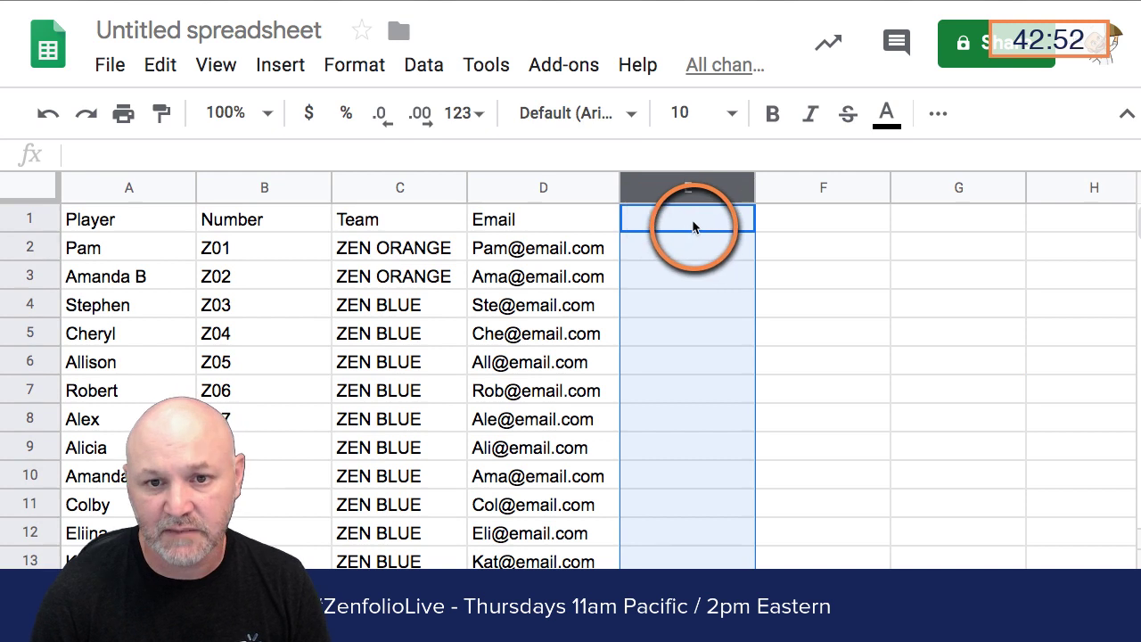
click(695, 223)
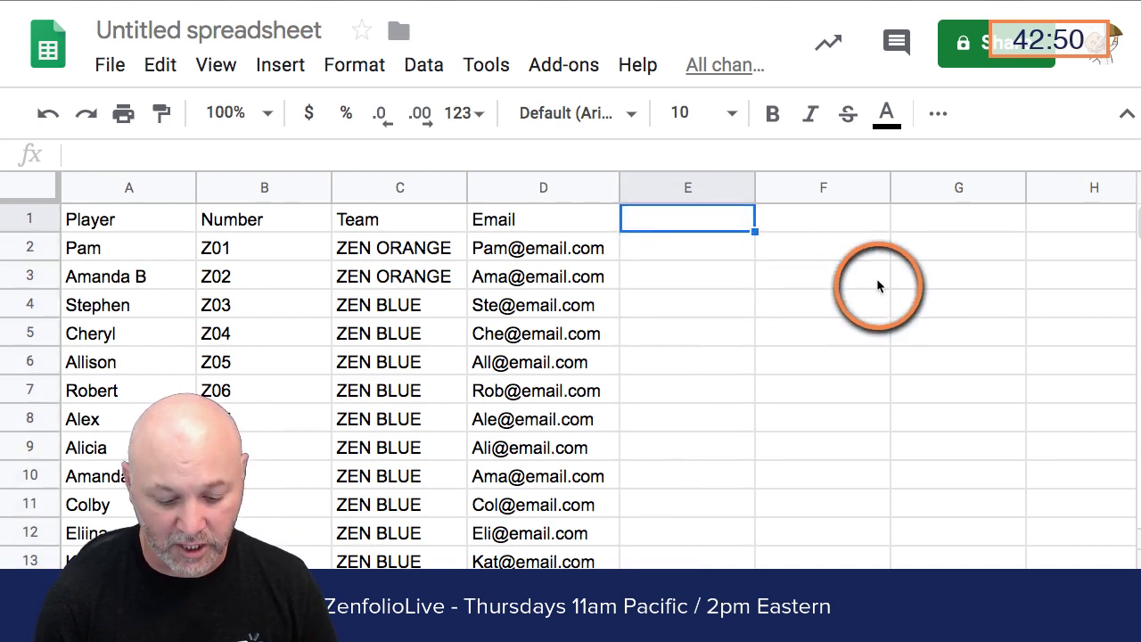
text(=)
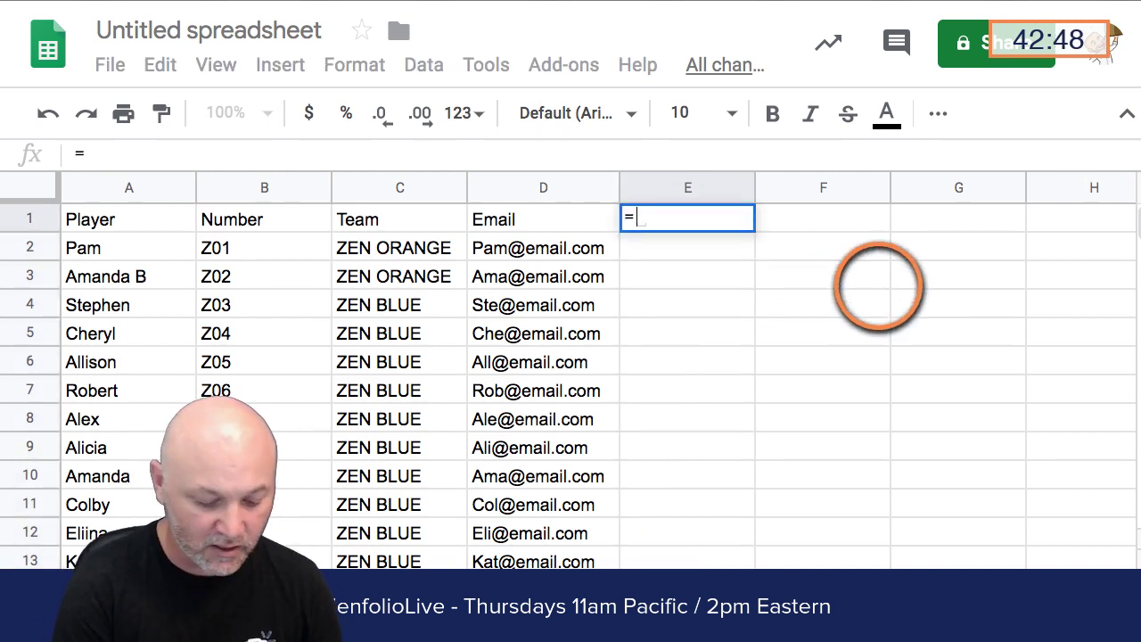
text(UNIQUE)
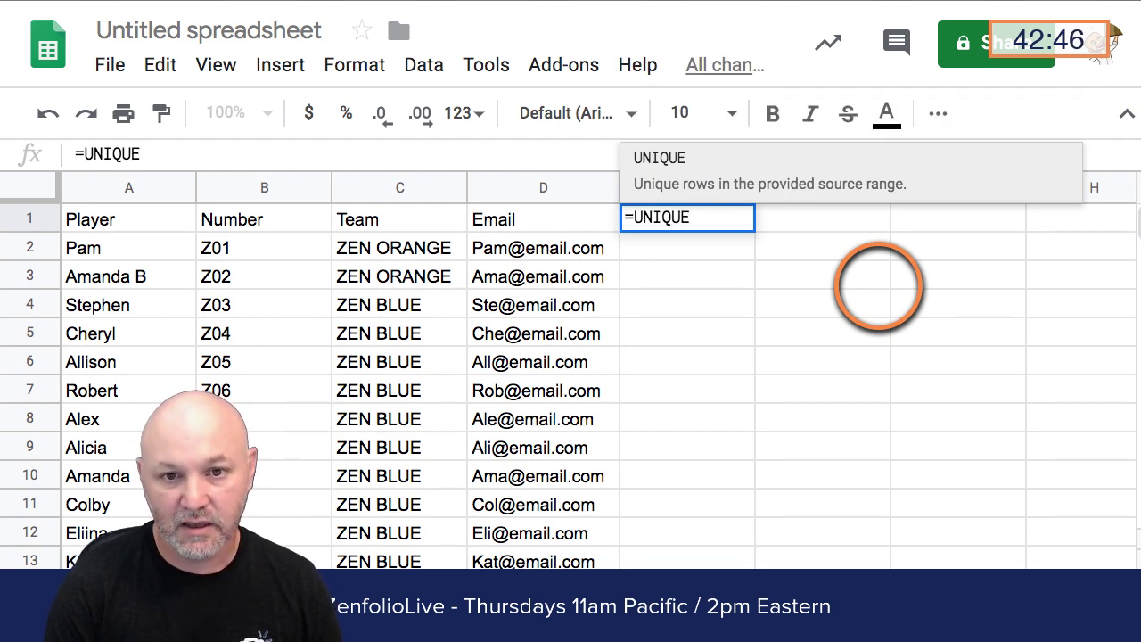
text(()
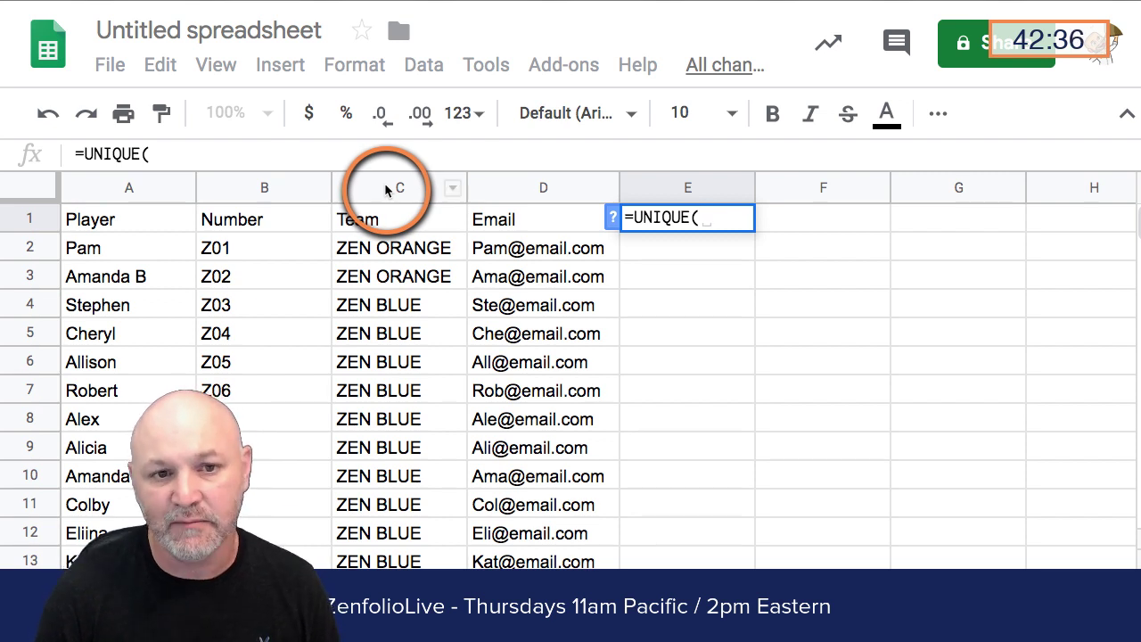
click(383, 183)
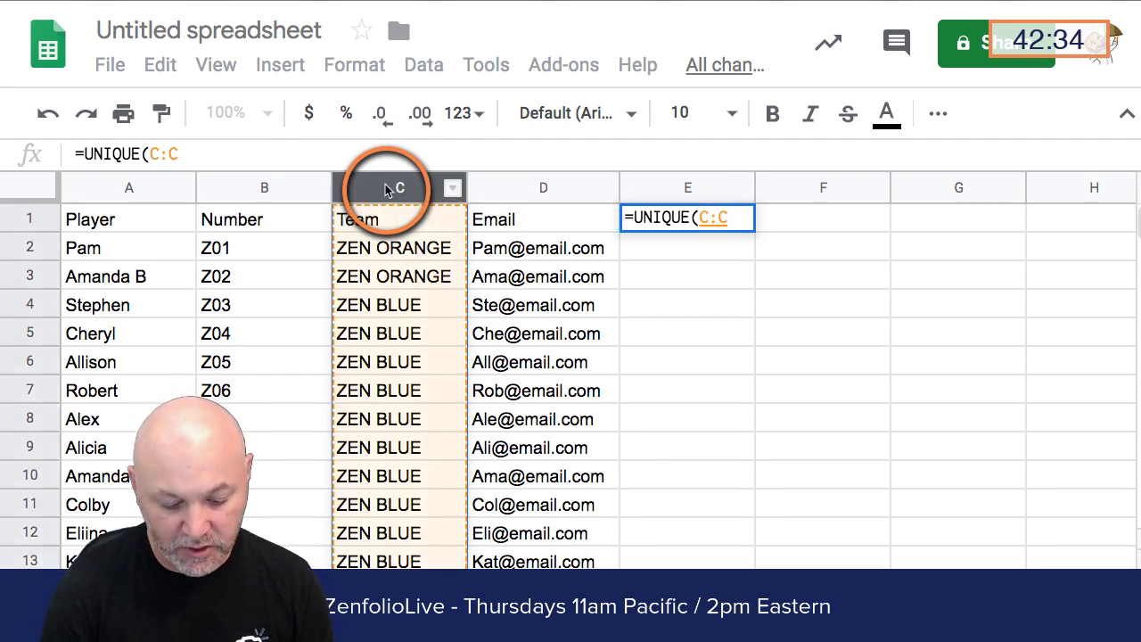
text())
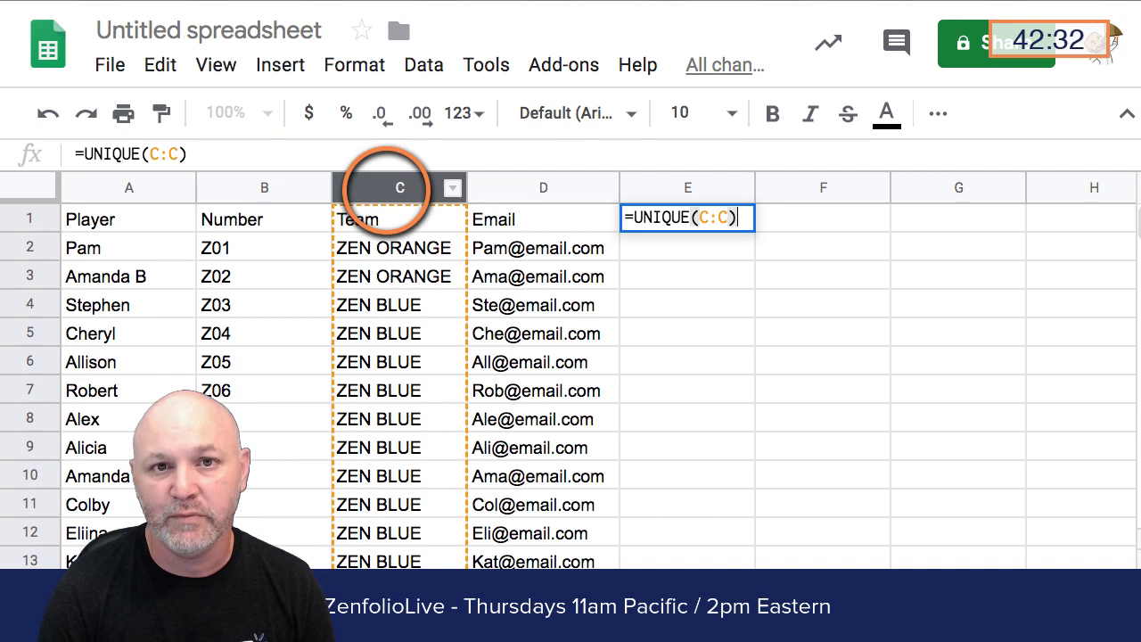
key(Return)
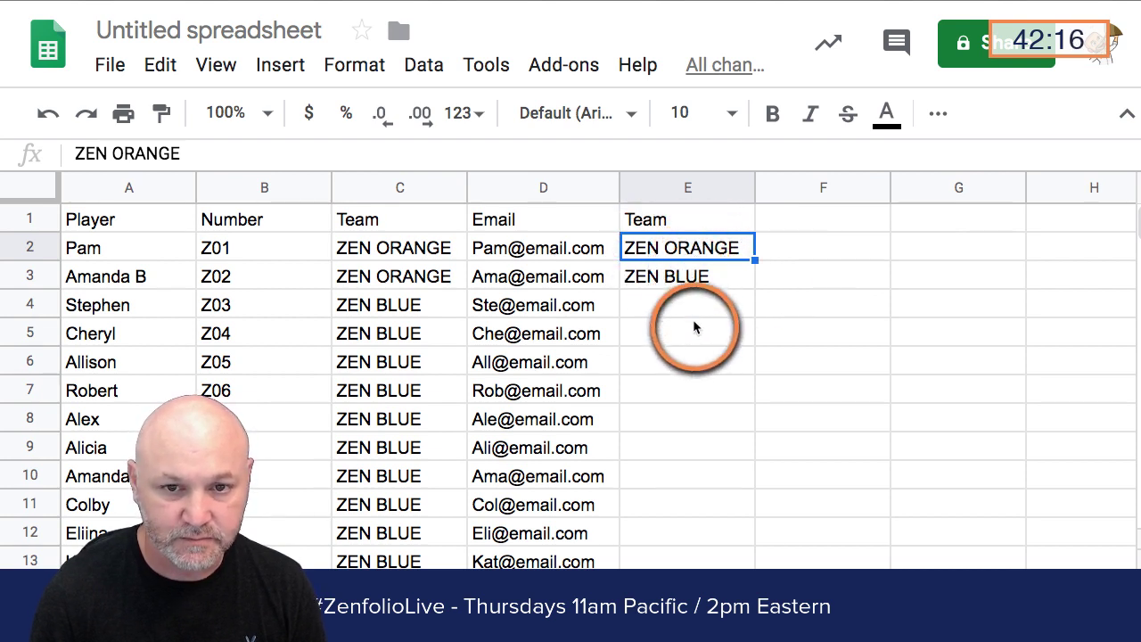
click(704, 377)
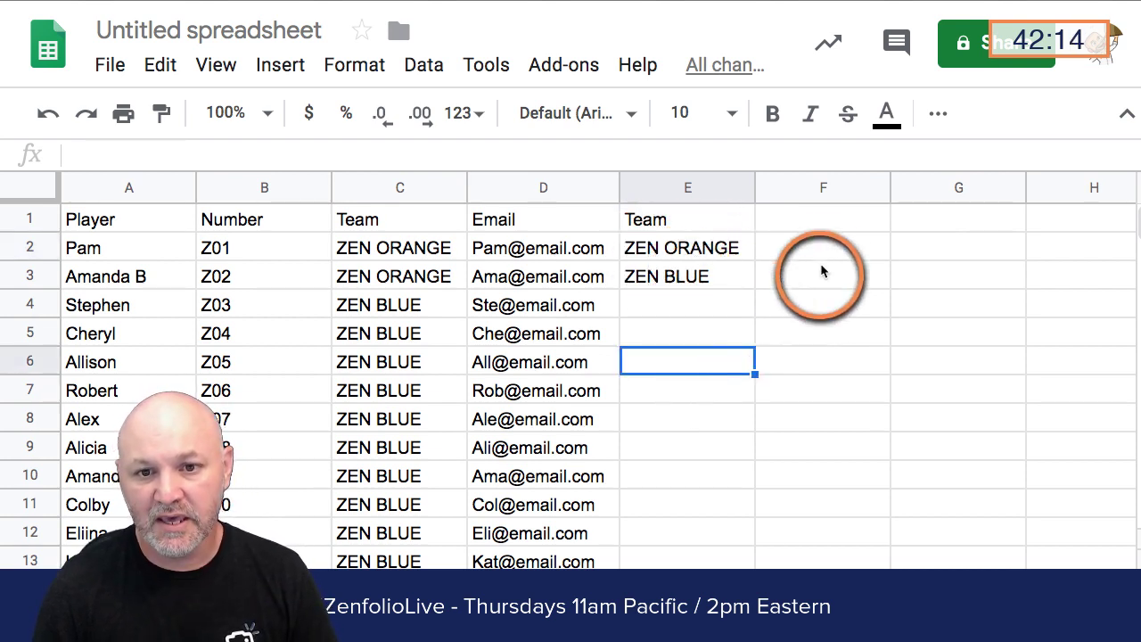
Start a JOIN formula in cell F2, next to the extracted ZEN ORANGE entry, with a comma as the delimiter
click(827, 255)
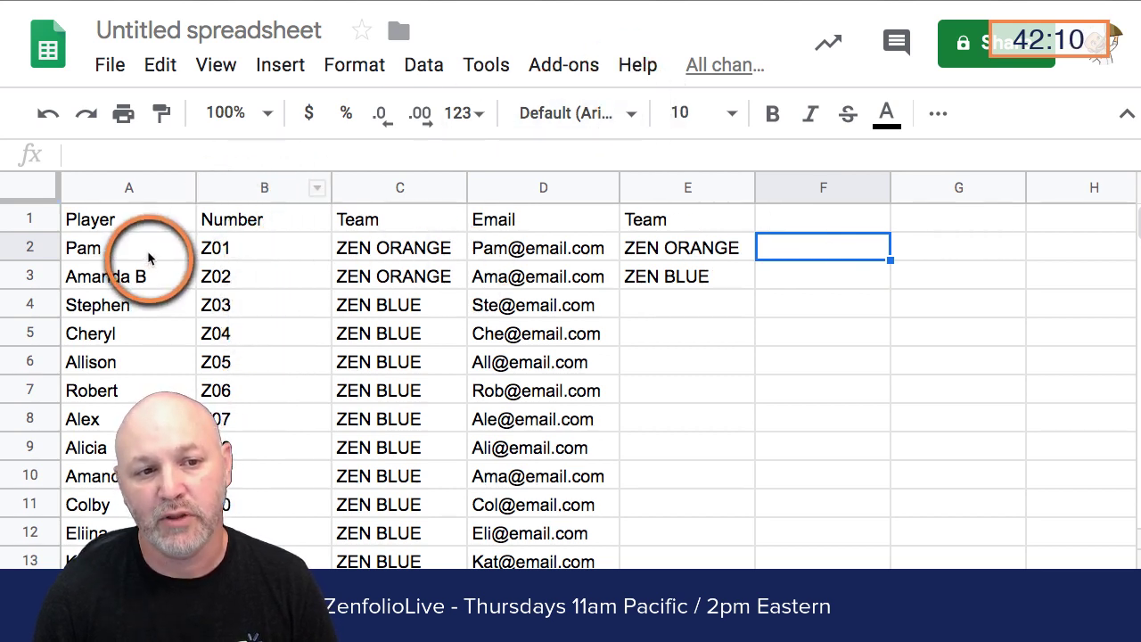
click(654, 250)
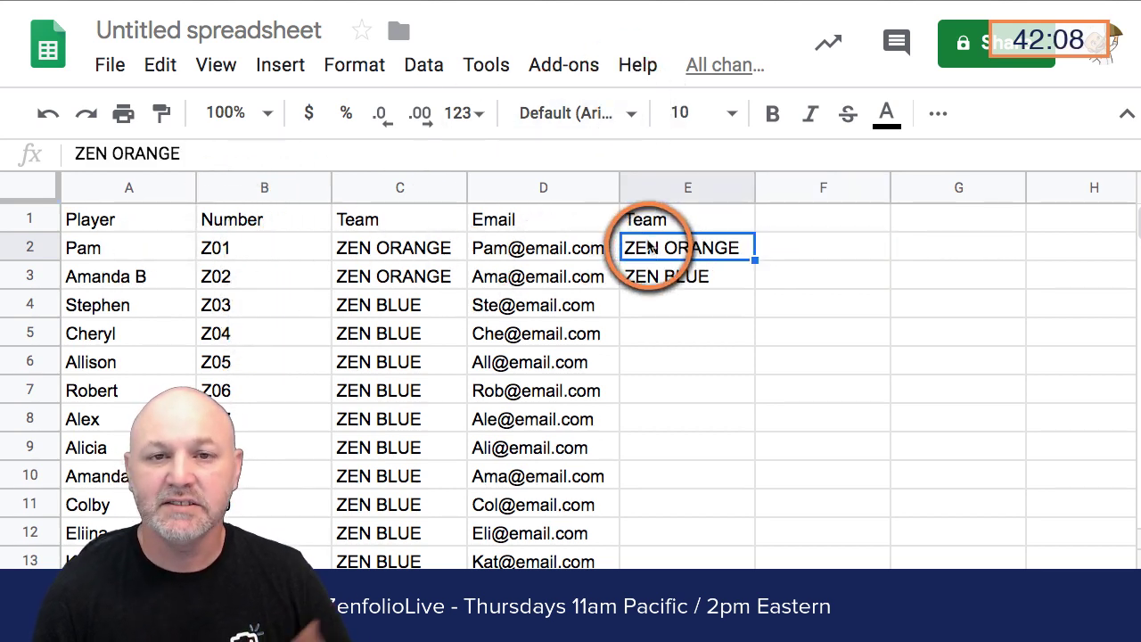
click(773, 247)
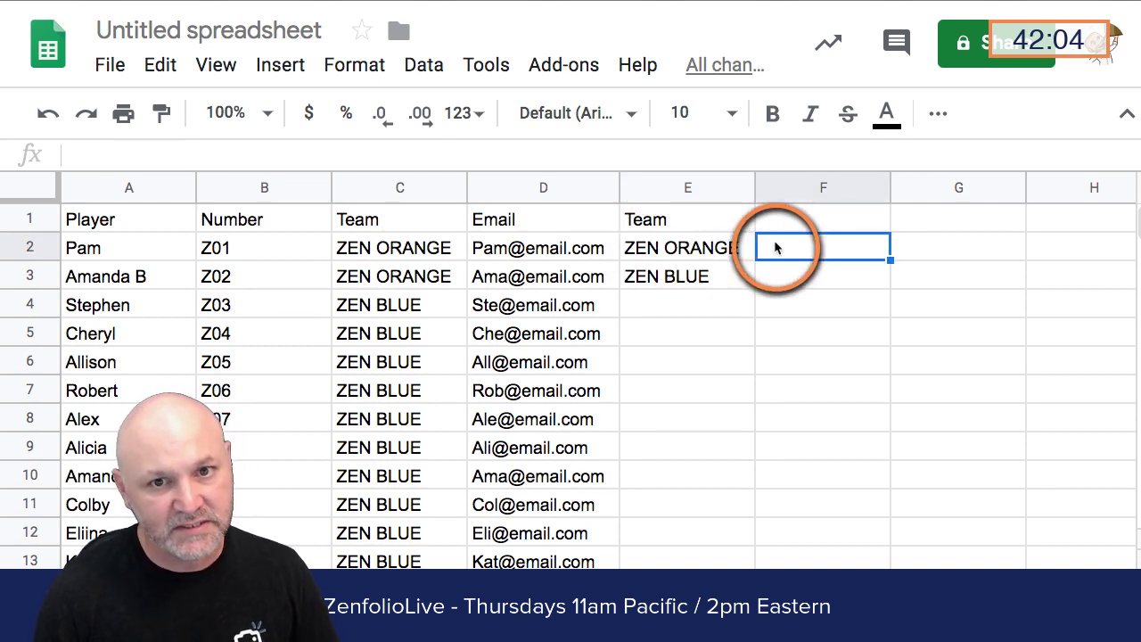
click(794, 302)
click(798, 242)
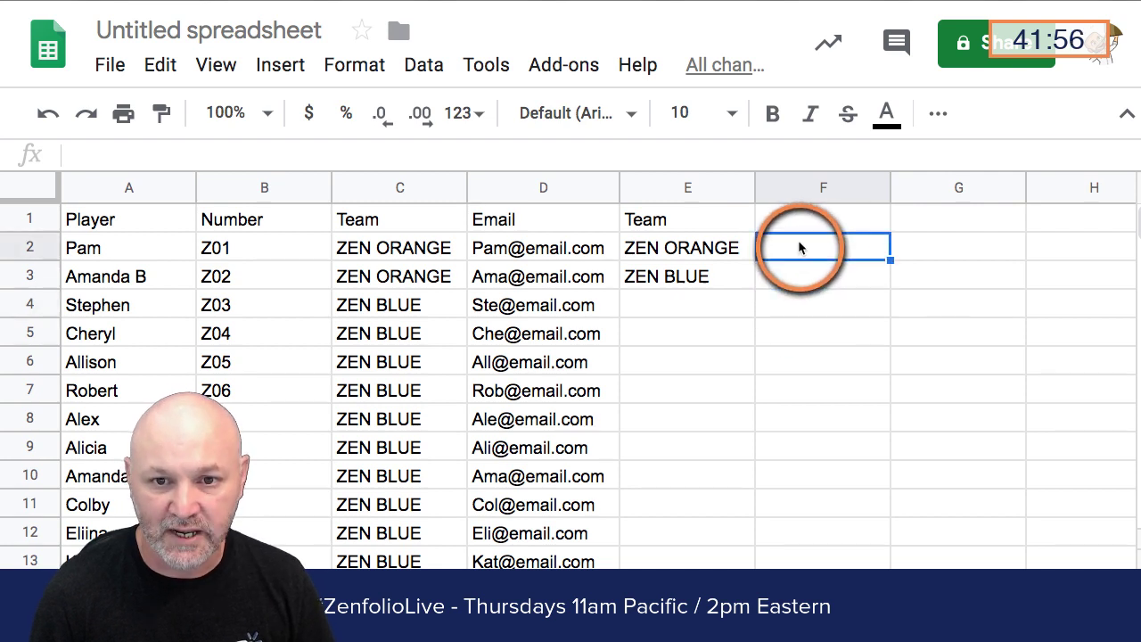
text(=)
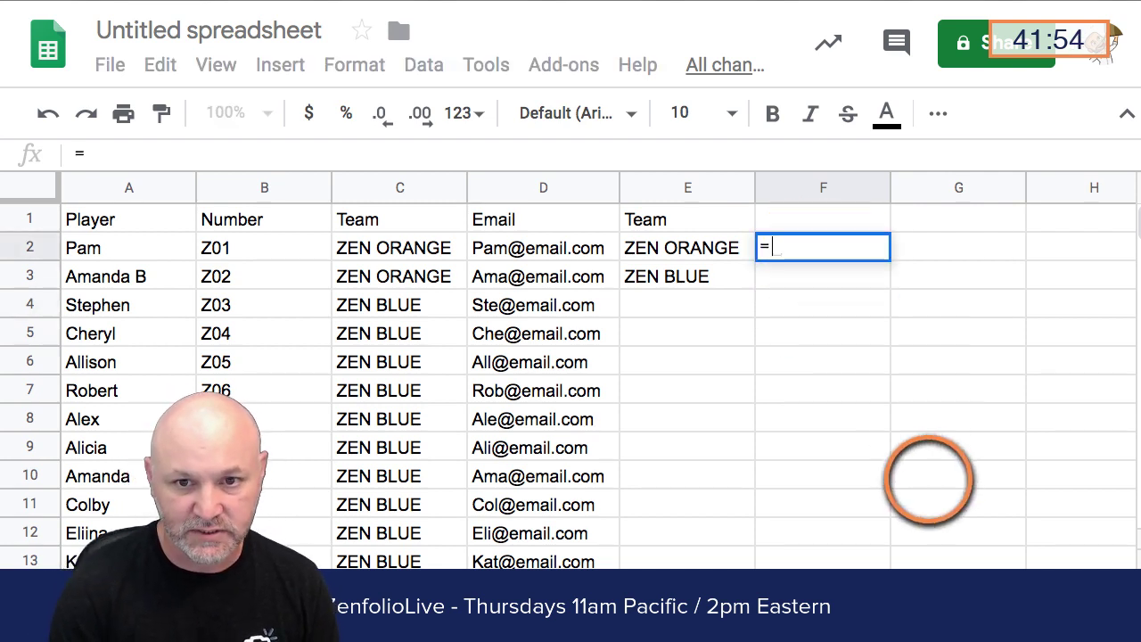
text(JOIN)
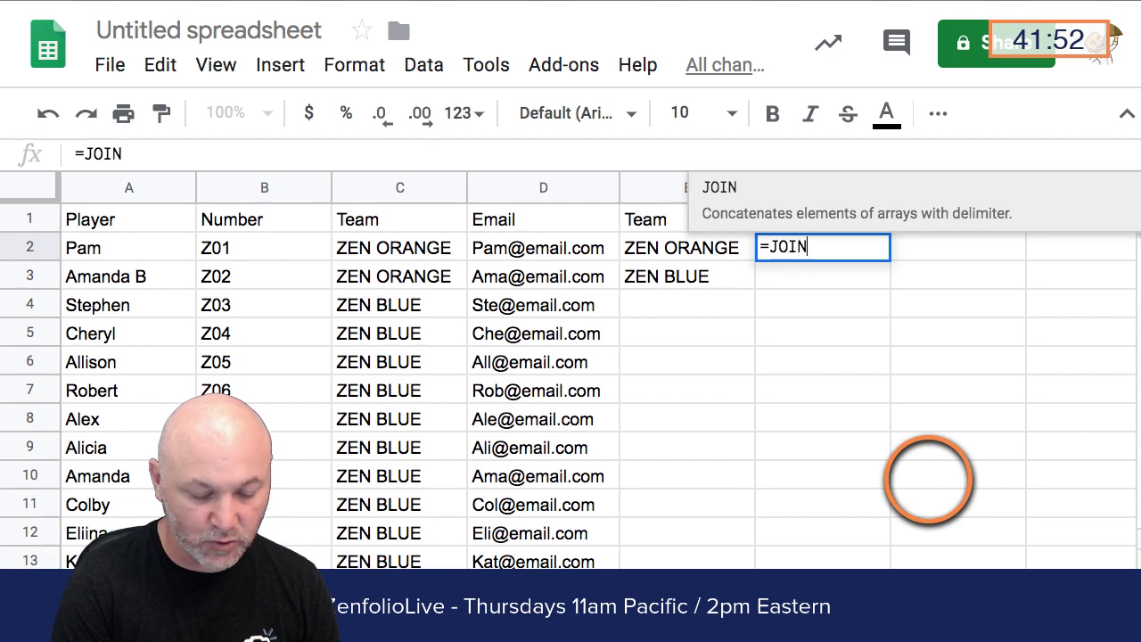
text(()
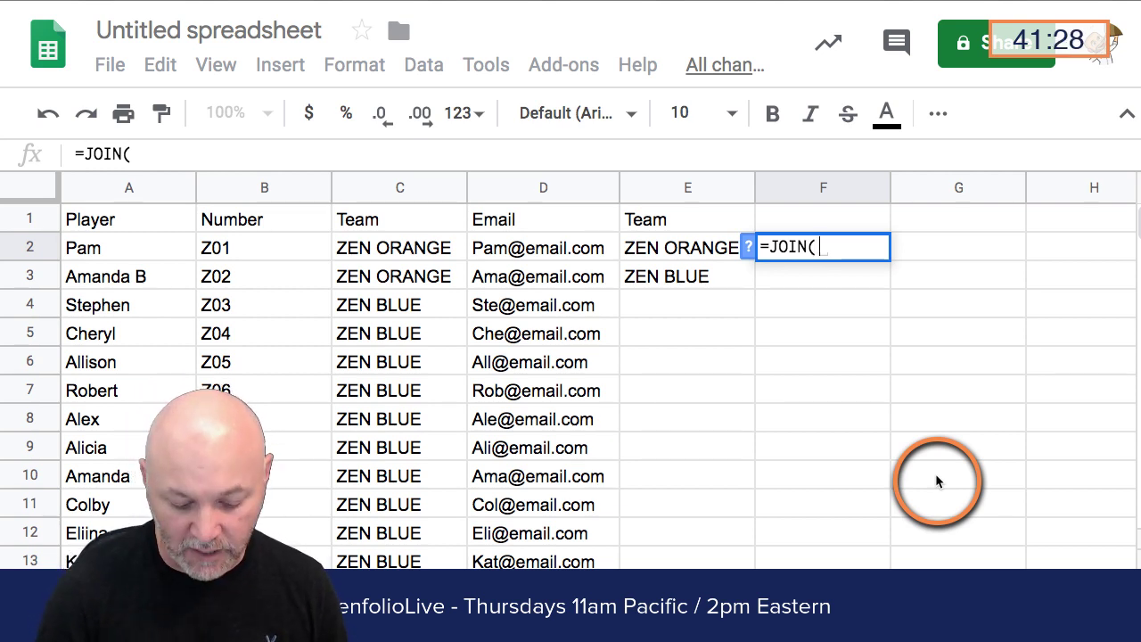
text(")
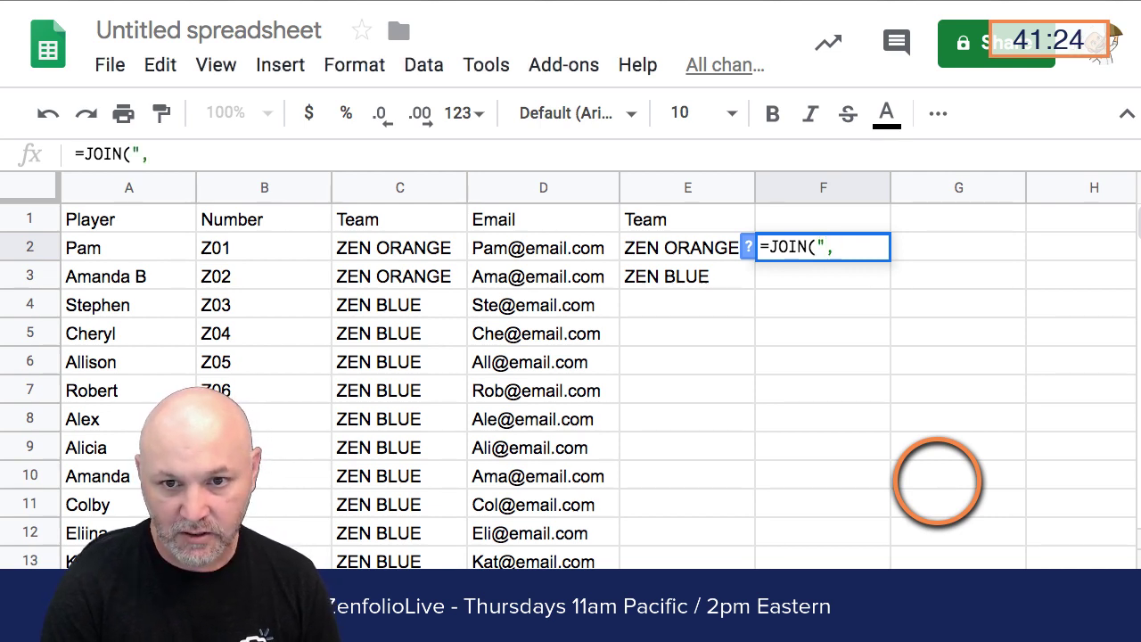
text(,")
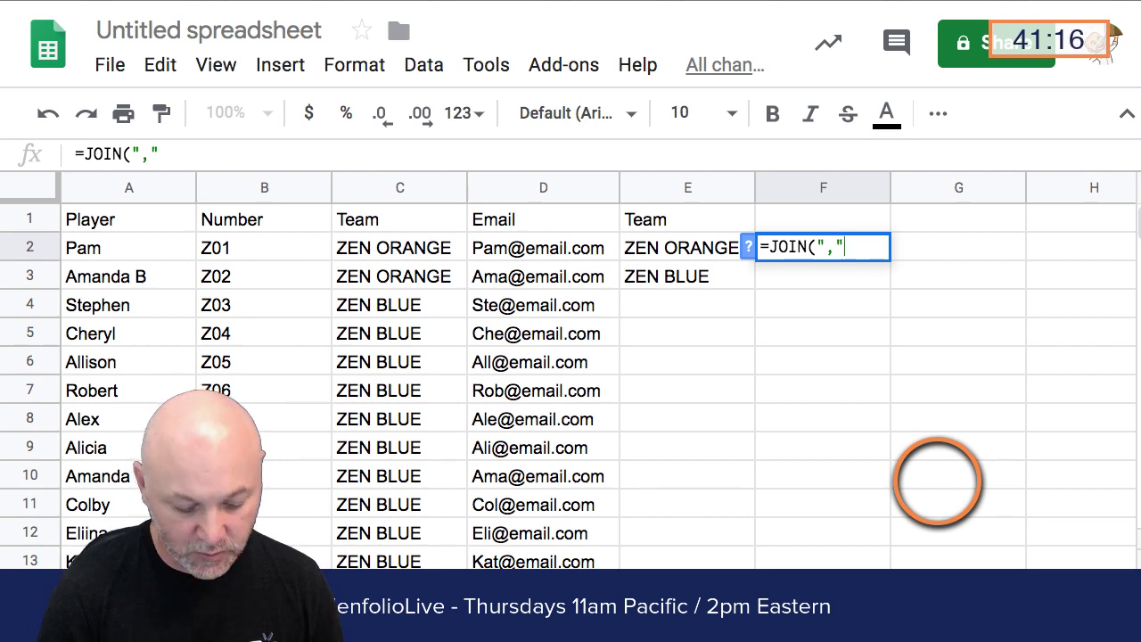
text(,)
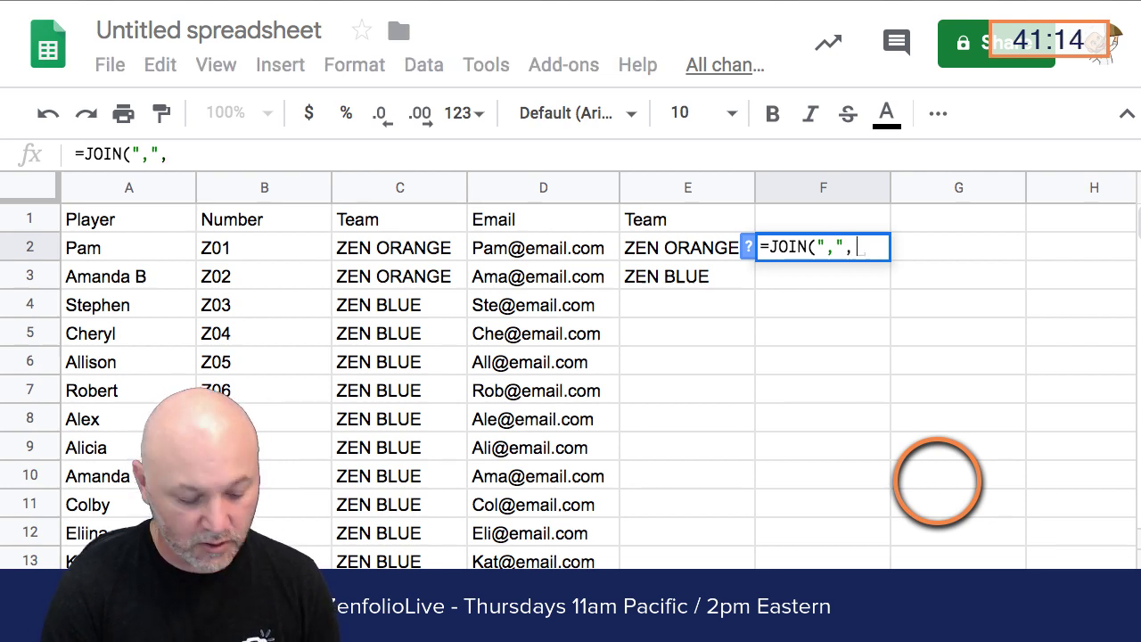
Complete the JOIN formula in F2 with FILTER(B:B,C:C=E2) so it combines the player numbers of the team in E2
text(FILTER)
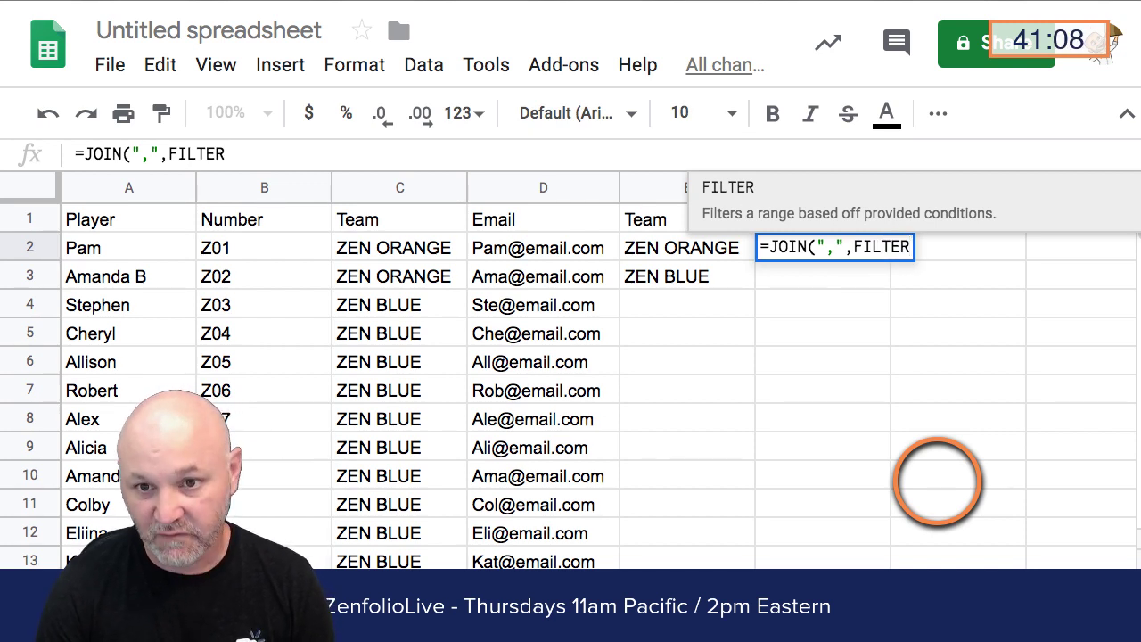
text(()
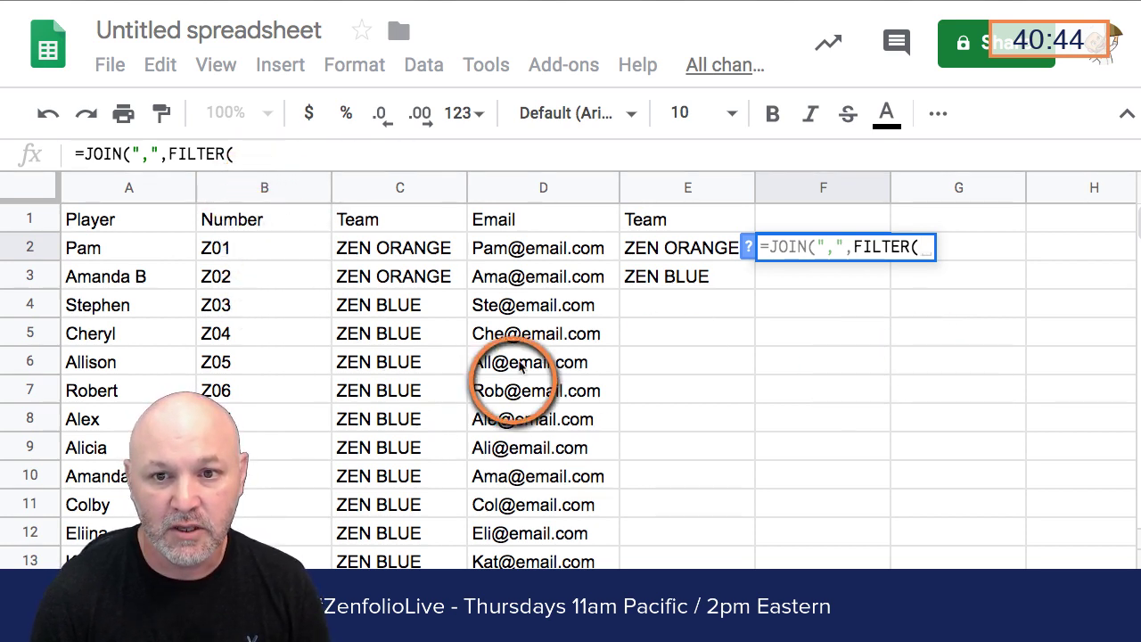
click(257, 188)
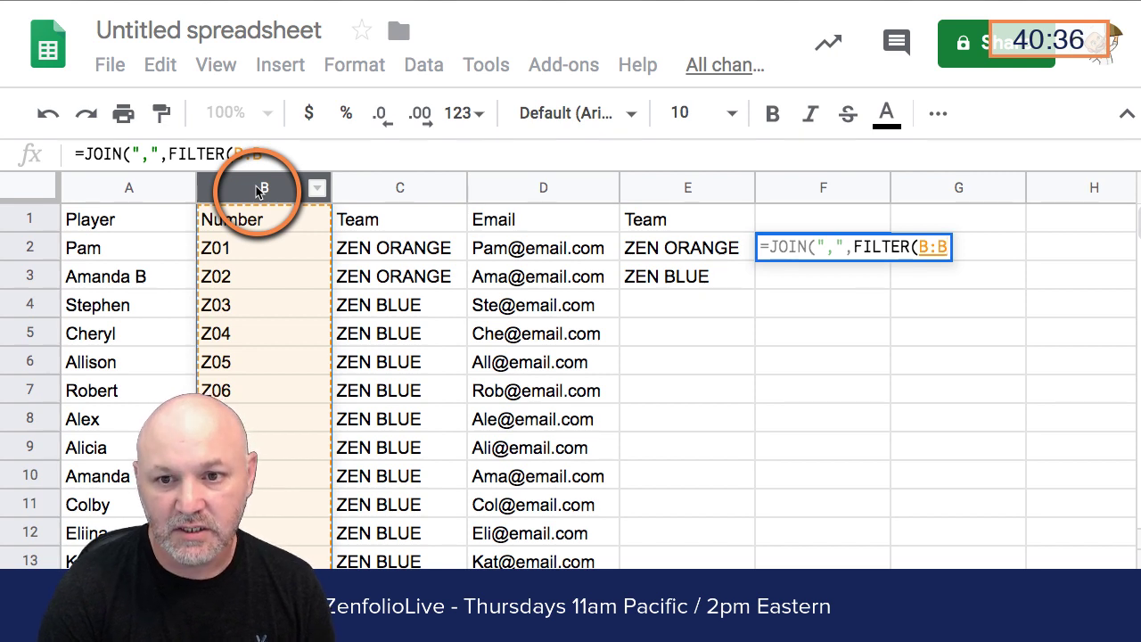
text(,)
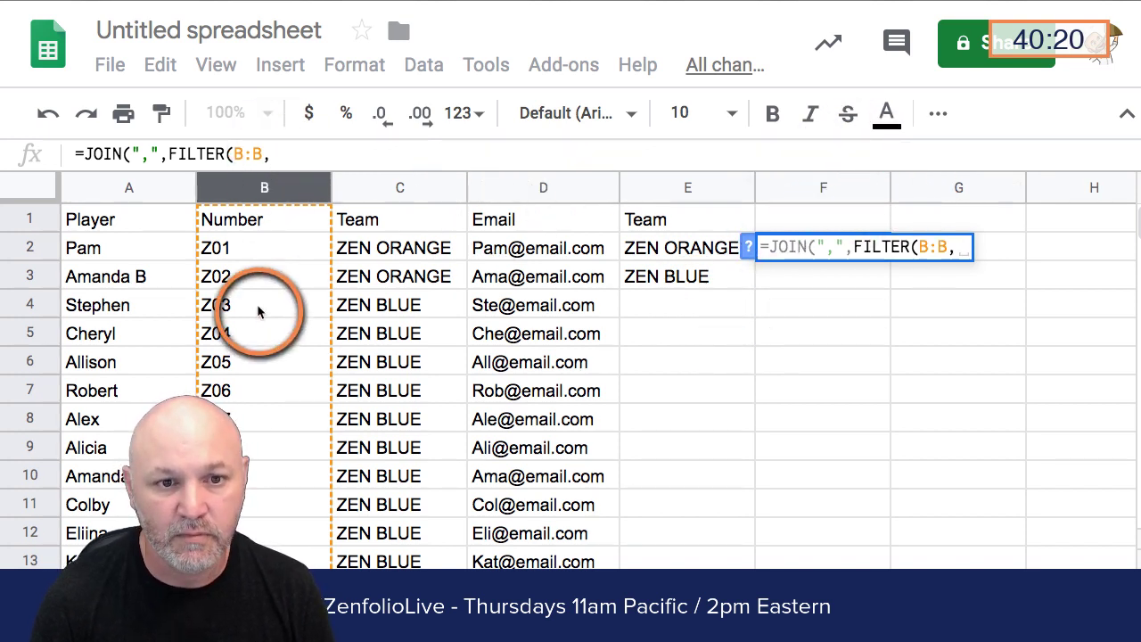
click(402, 190)
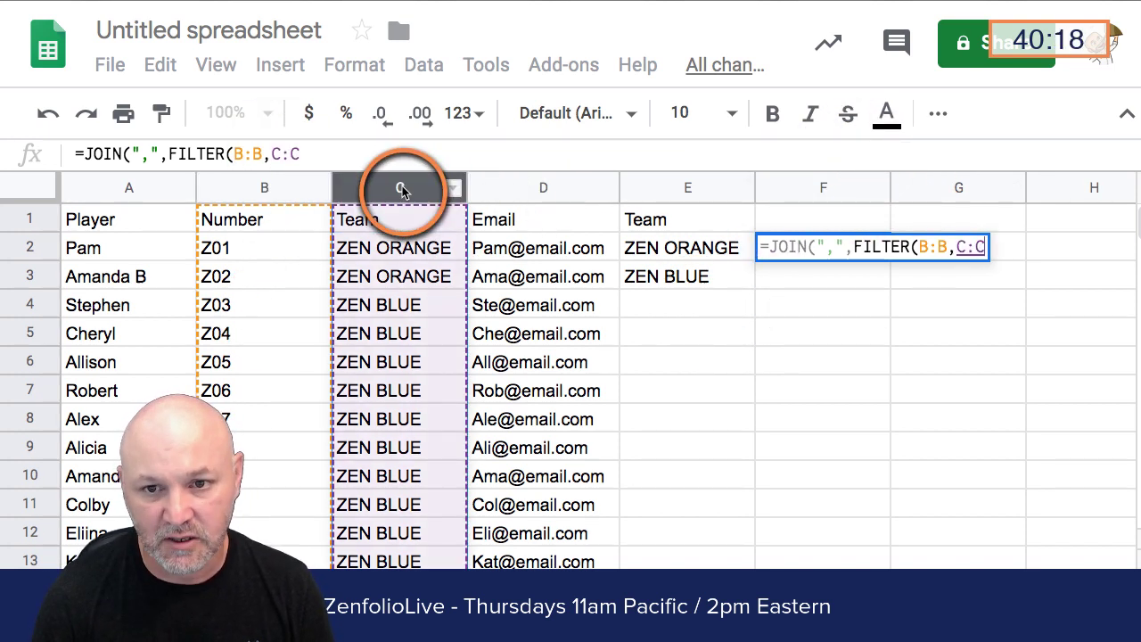
text(=)
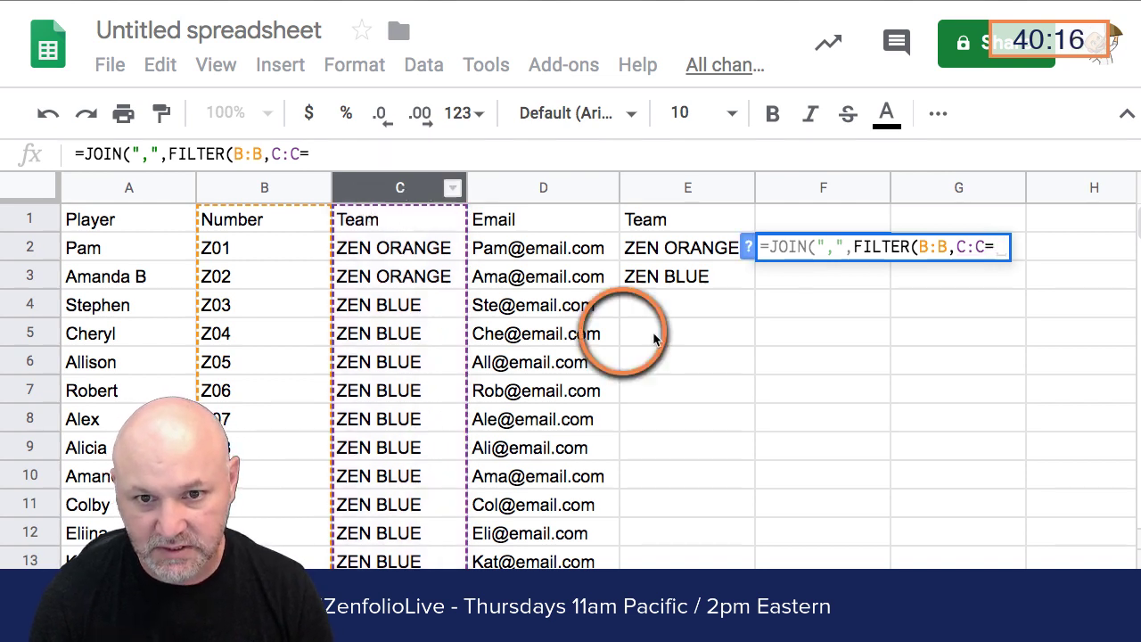
click(693, 256)
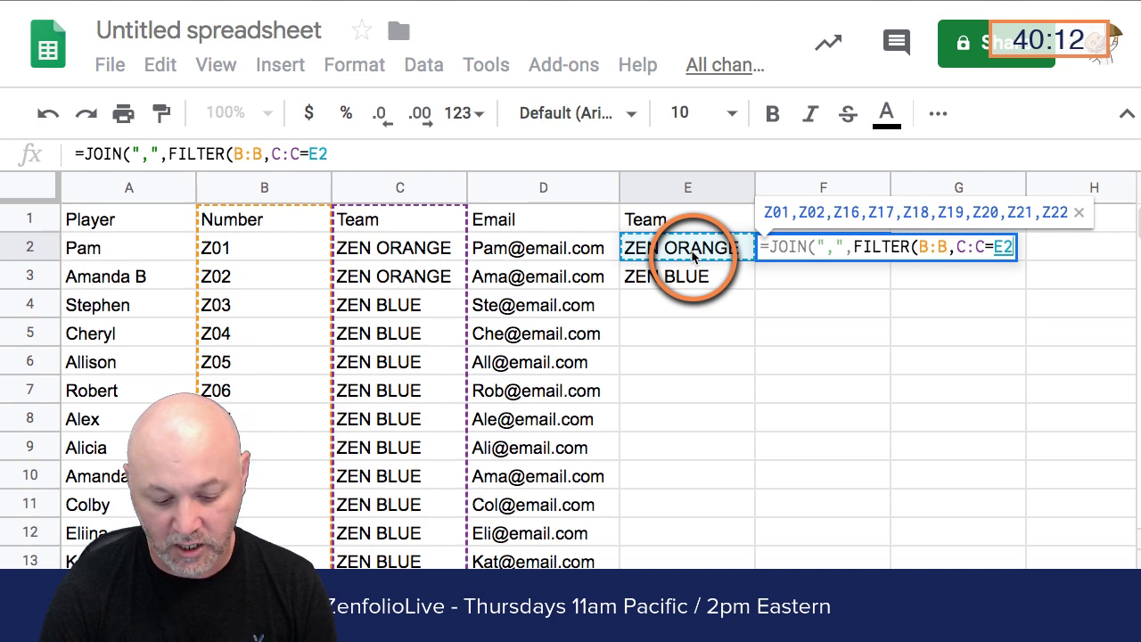
text())
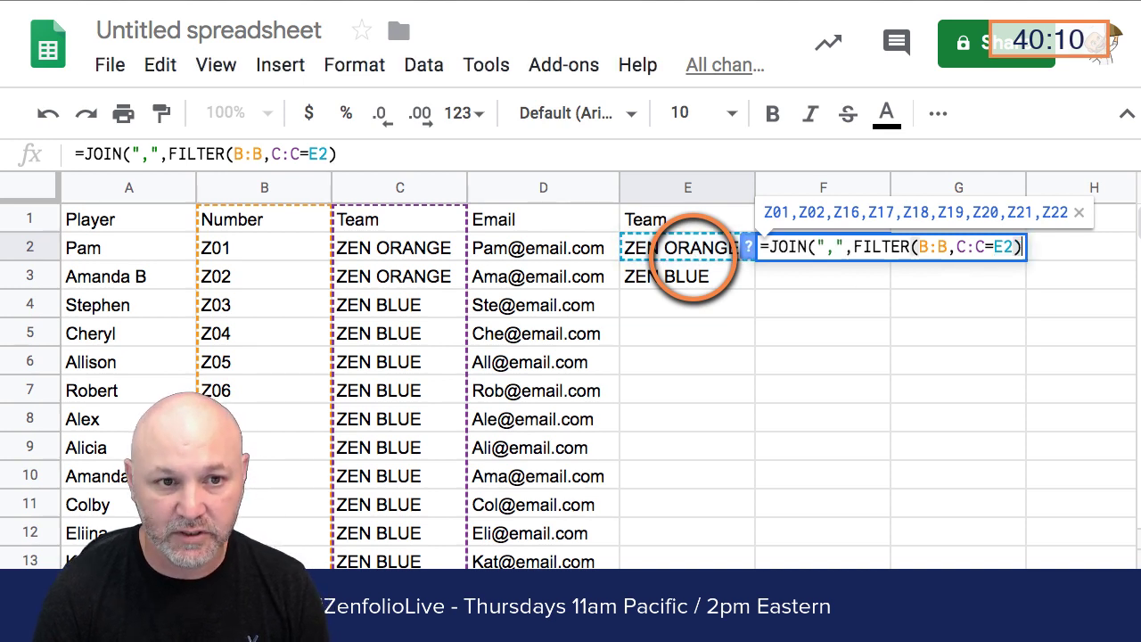
text())
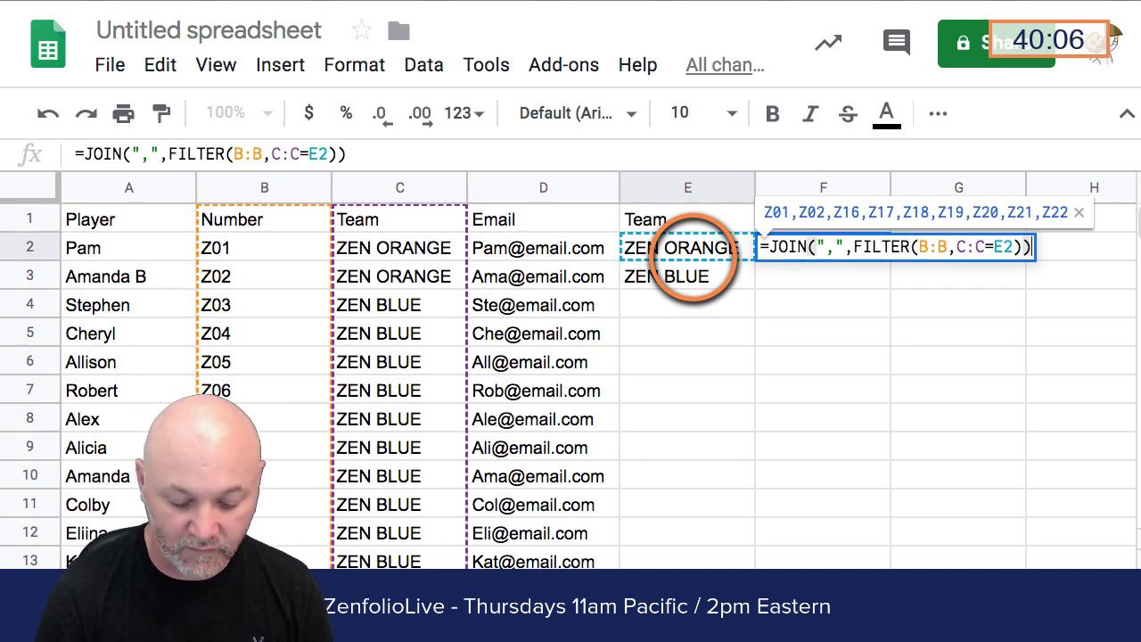
key(Return)
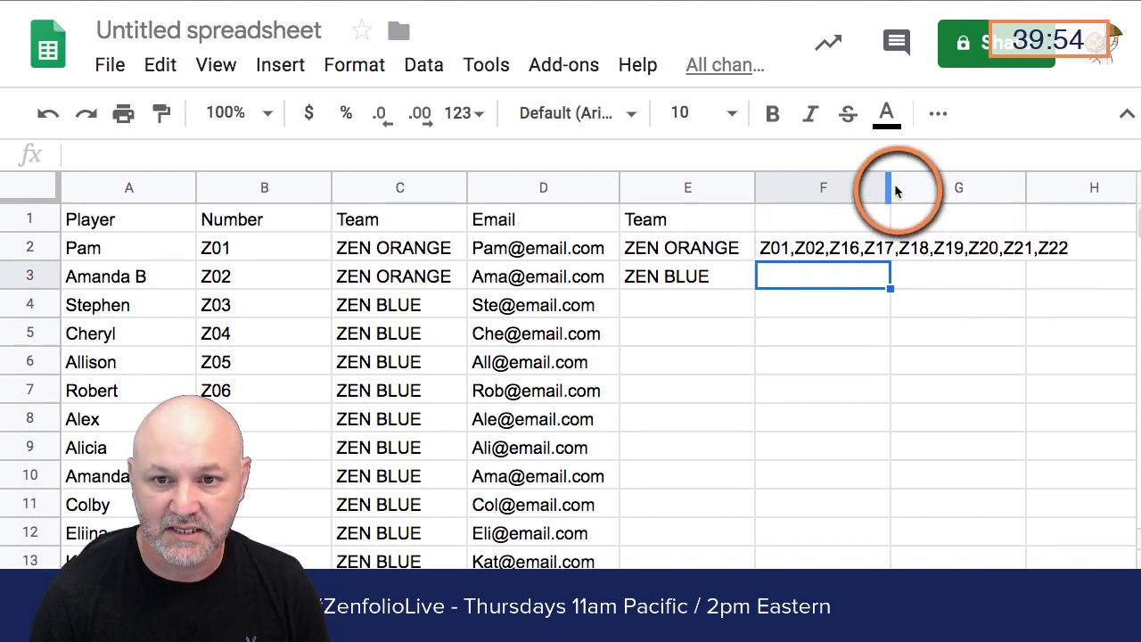
Widen column F to about twice its width and copy the F2 formula down to F3 for ZEN BLUE
drag(890, 187, 1026, 185)
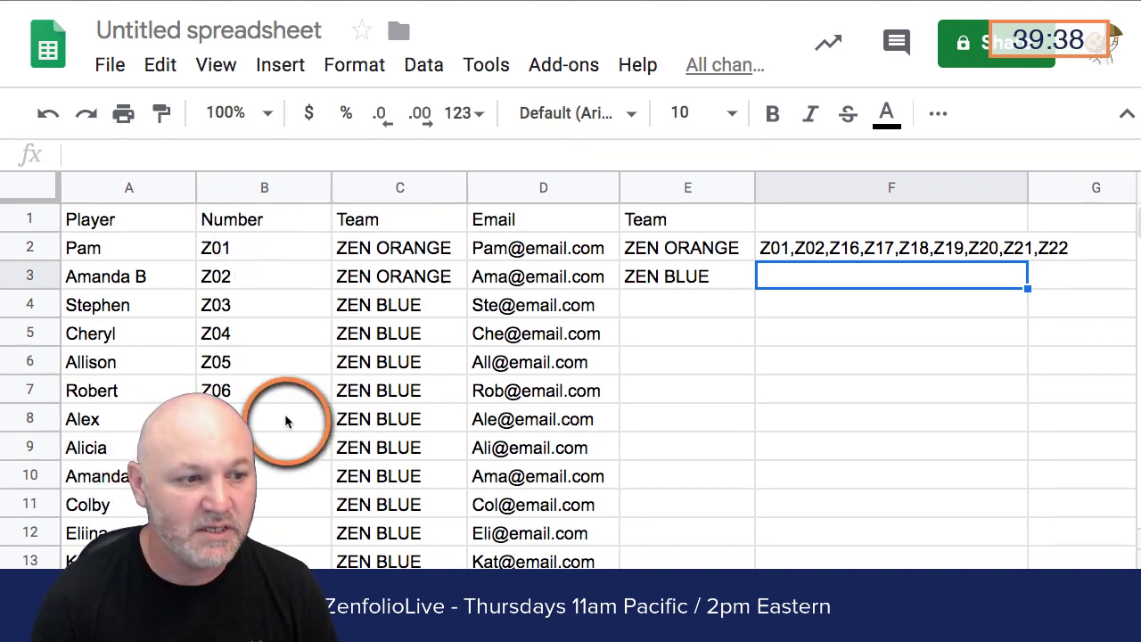
click(795, 257)
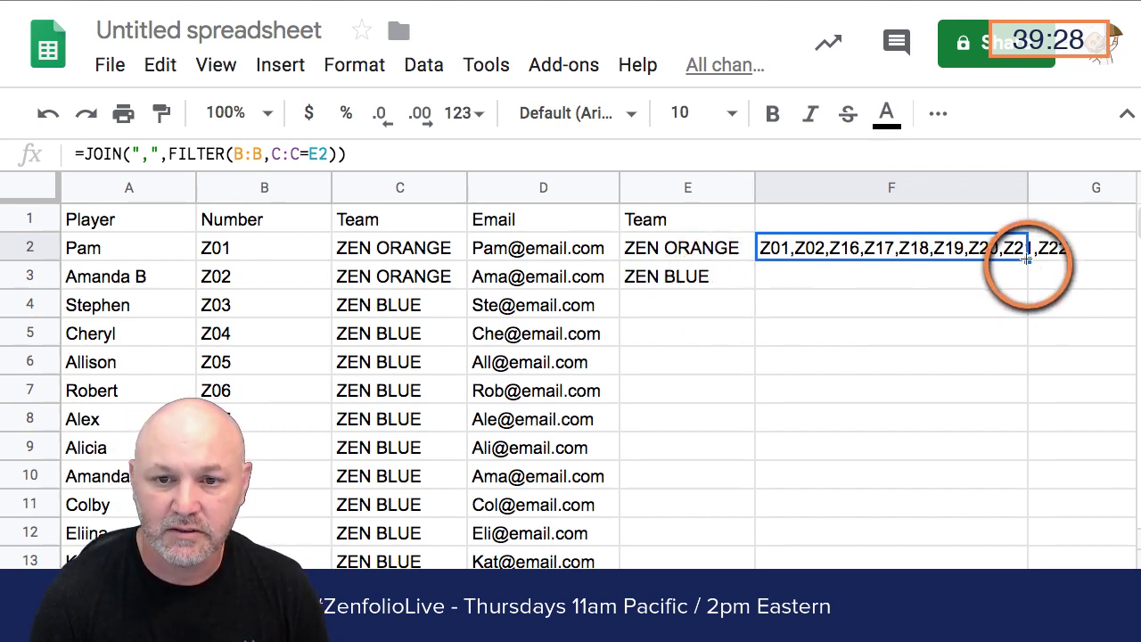
drag(1028, 259, 1027, 286)
click(922, 385)
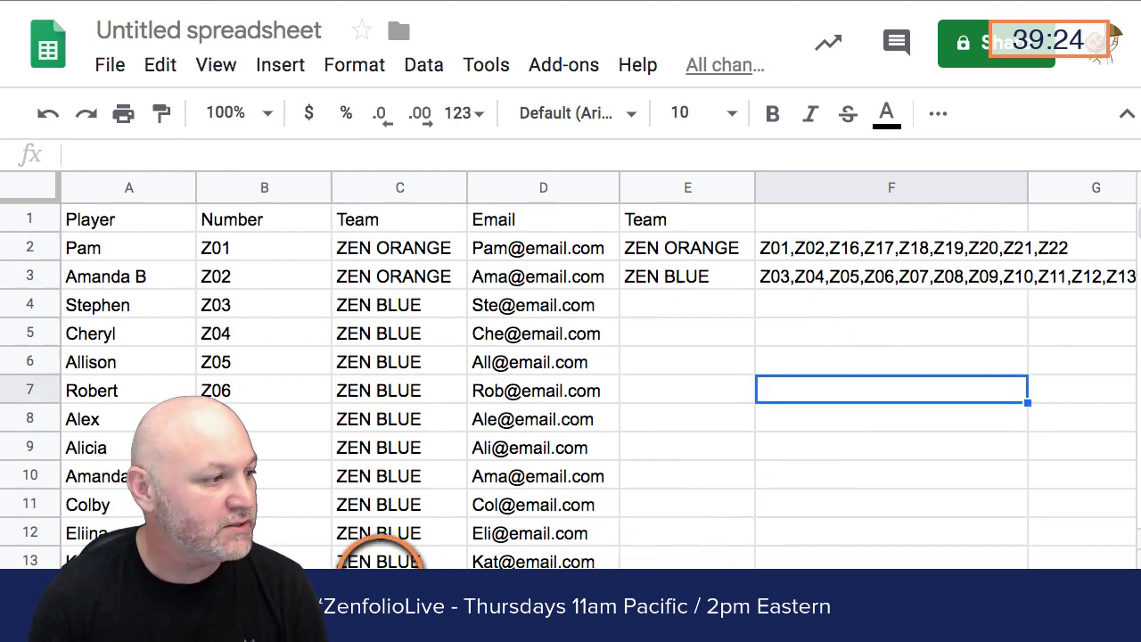
Review the joined player number lists beside ZEN ORANGE and ZEN BLUE and inspect the JOIN formula in F2
scroll(410, 553, right, 5)
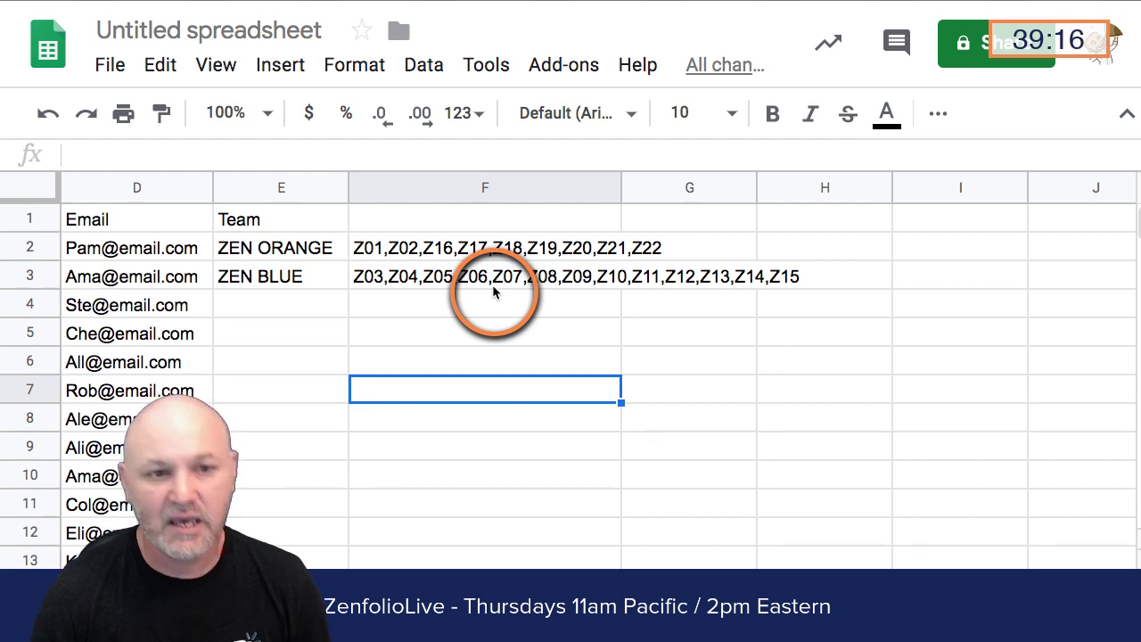
click(397, 255)
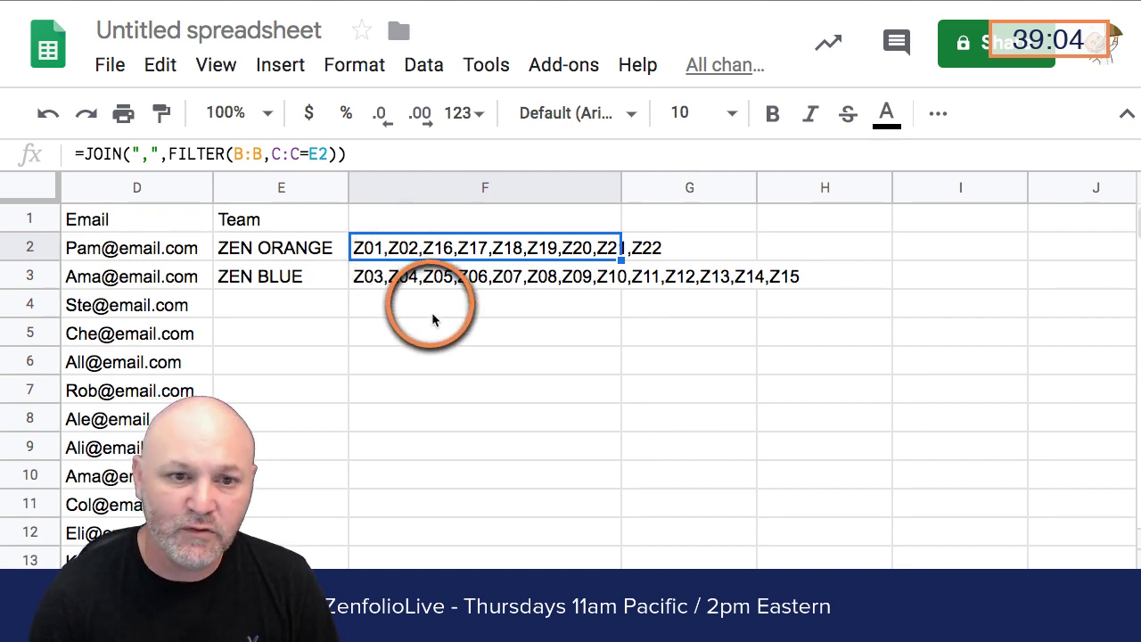
click(464, 362)
click(445, 249)
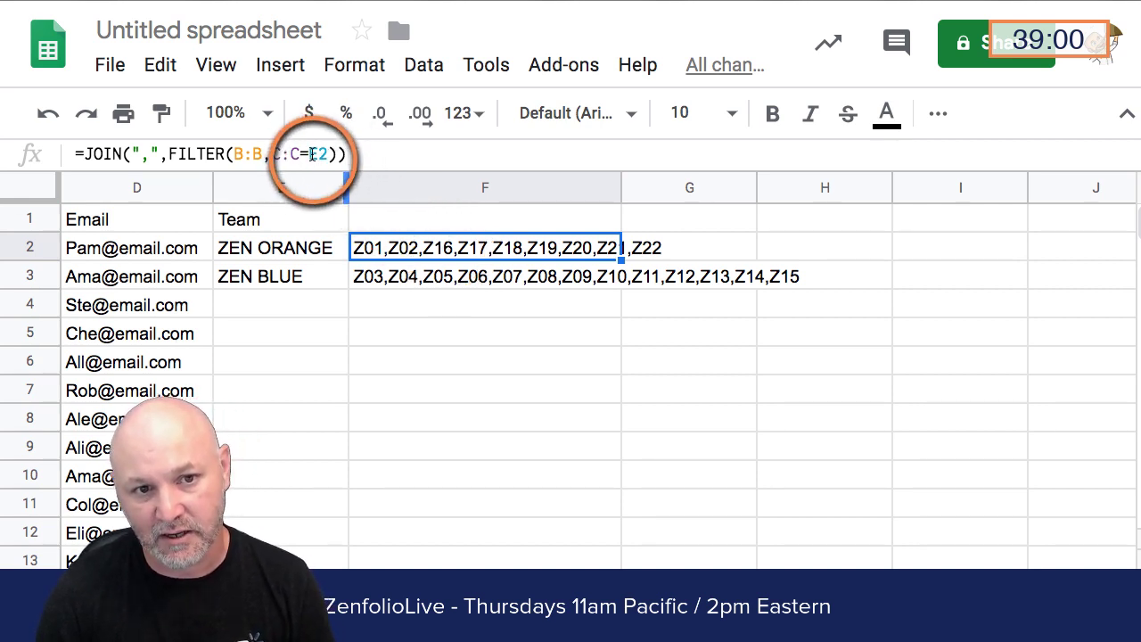
click(562, 417)
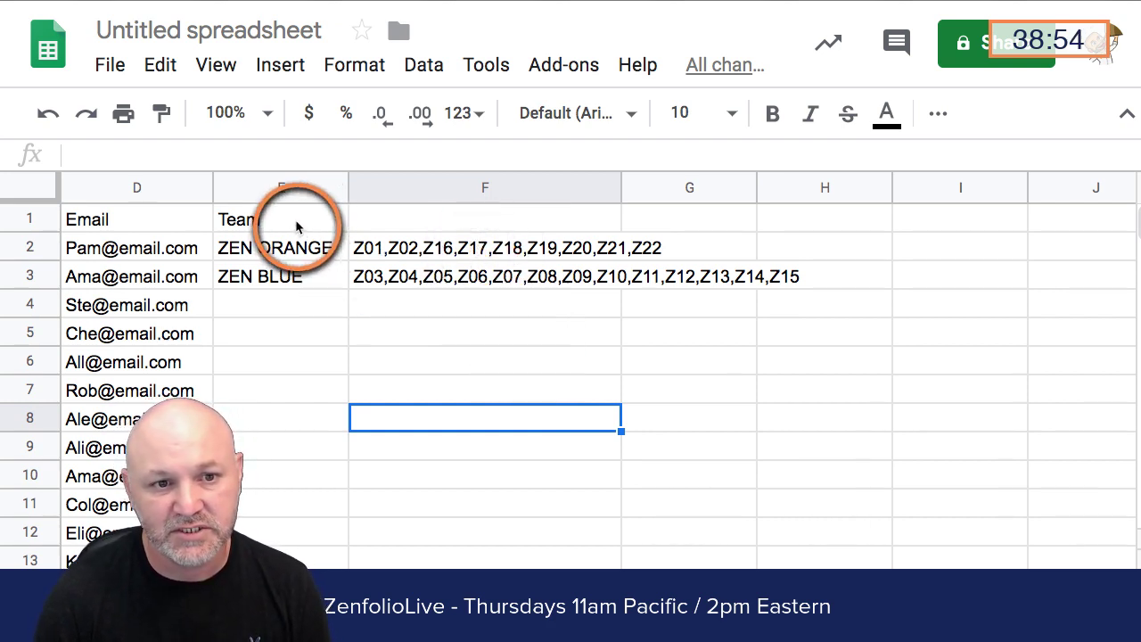
Replace the formulas in E1:F3 with their plain values and check the content of F2
drag(293, 224, 526, 280)
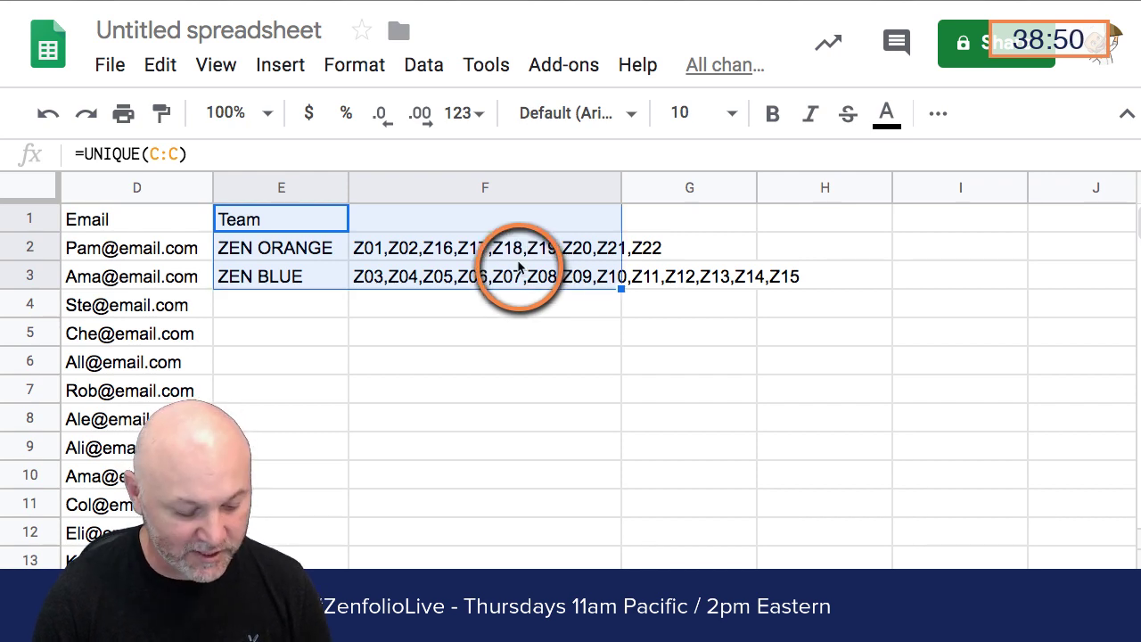
key(ctrl+c)
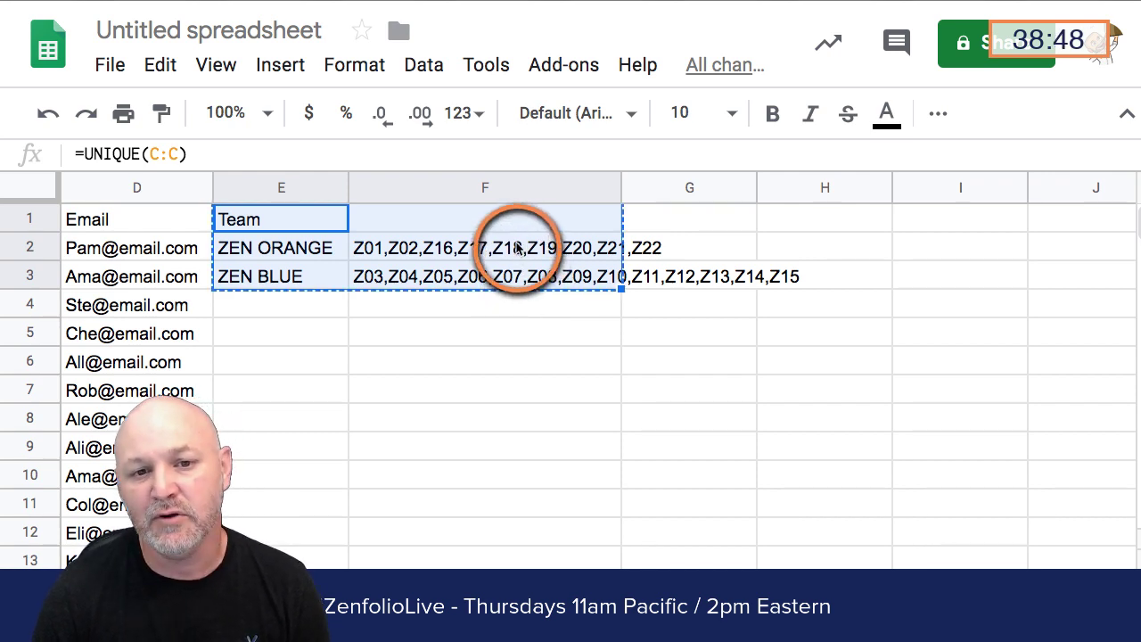
right_click(517, 248)
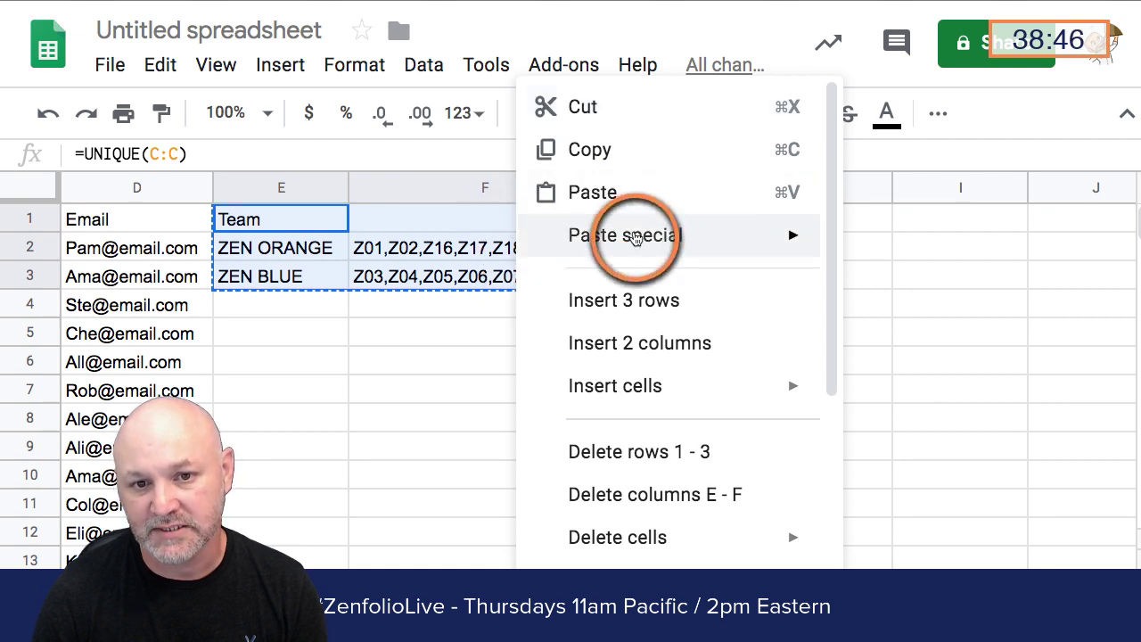
mouse_move(644, 239)
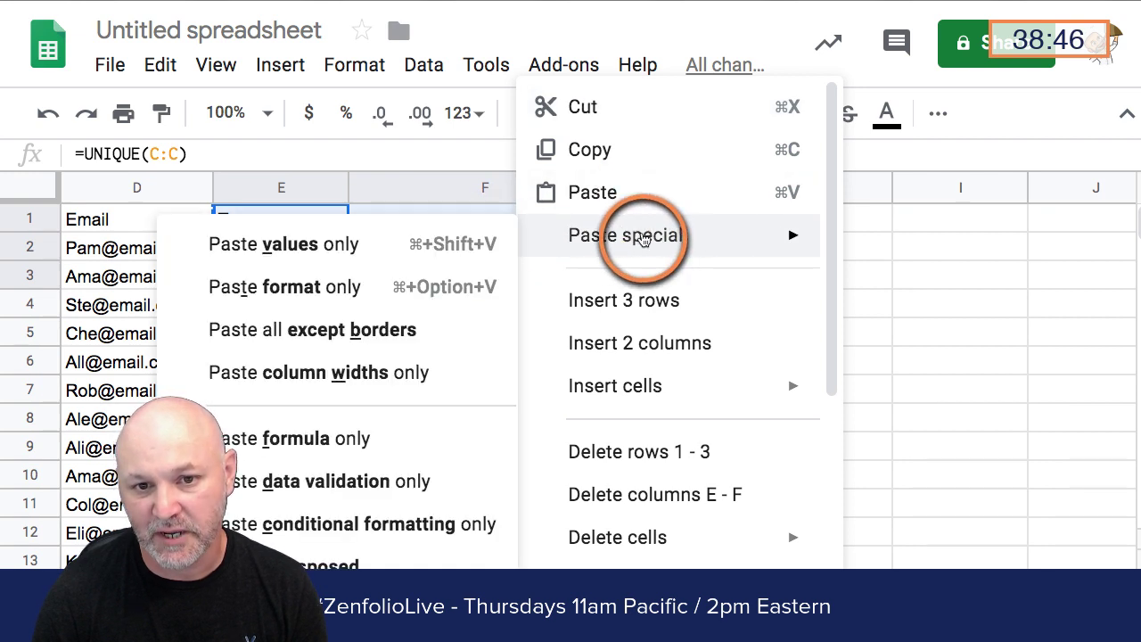
click(444, 246)
click(491, 362)
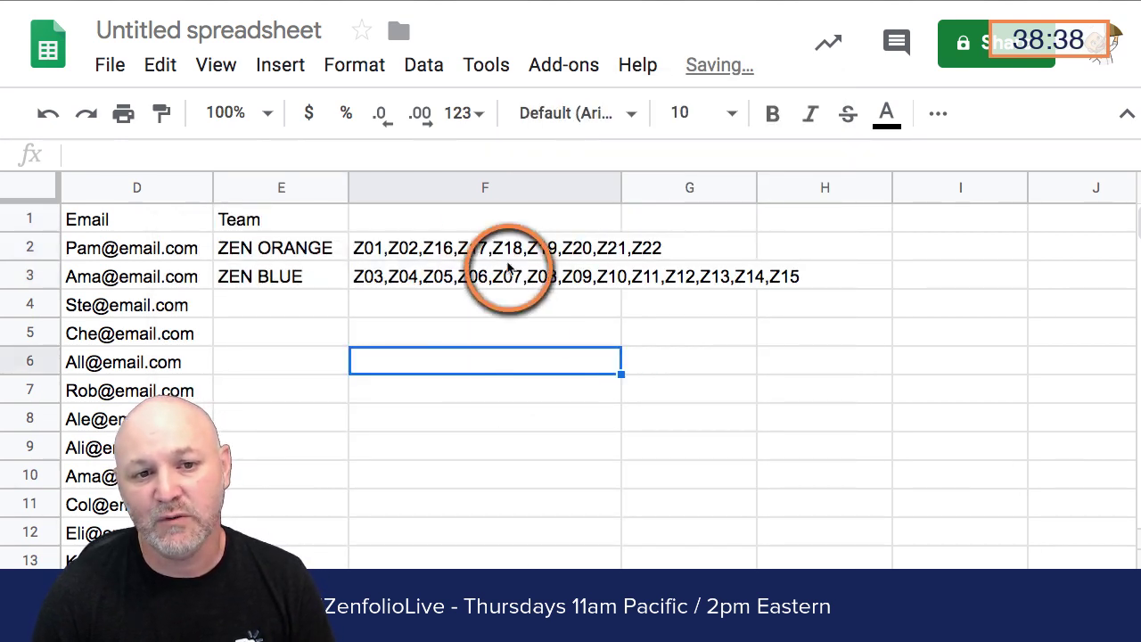
click(456, 249)
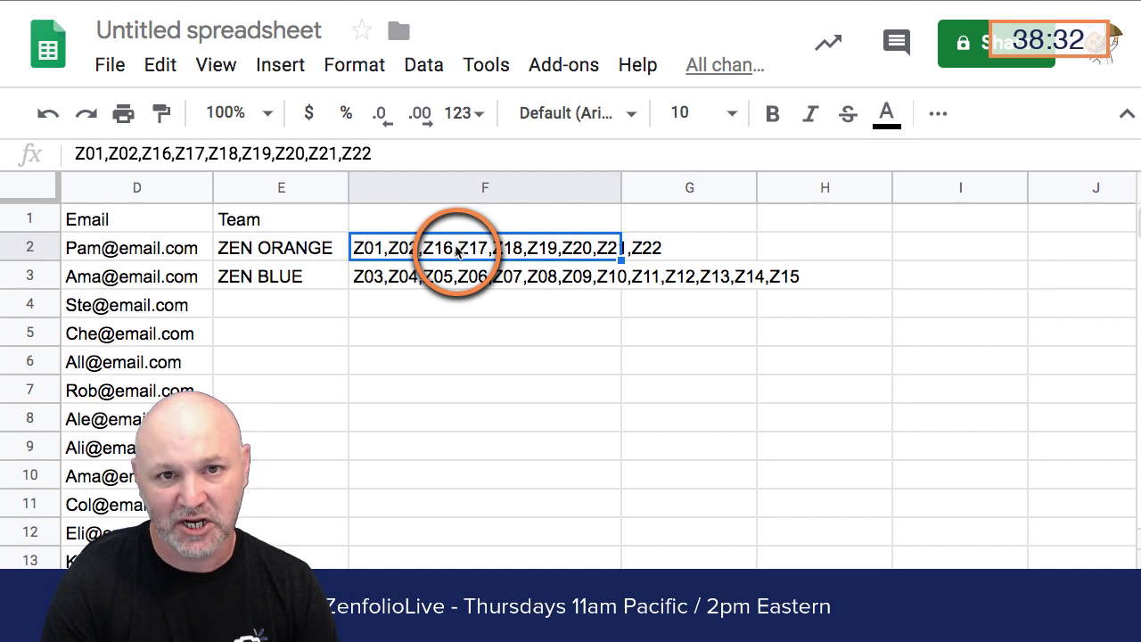
click(475, 312)
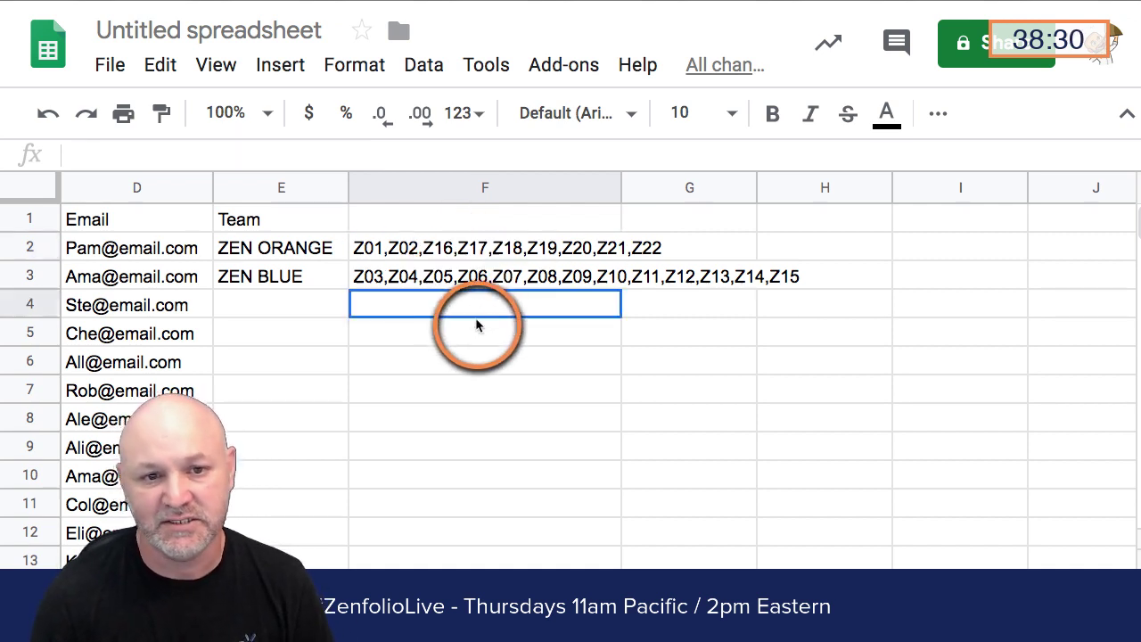
Copy the full ZEN ORANGE player number list from the content of cell F2
click(463, 255)
click(390, 166)
key(ctrl+a)
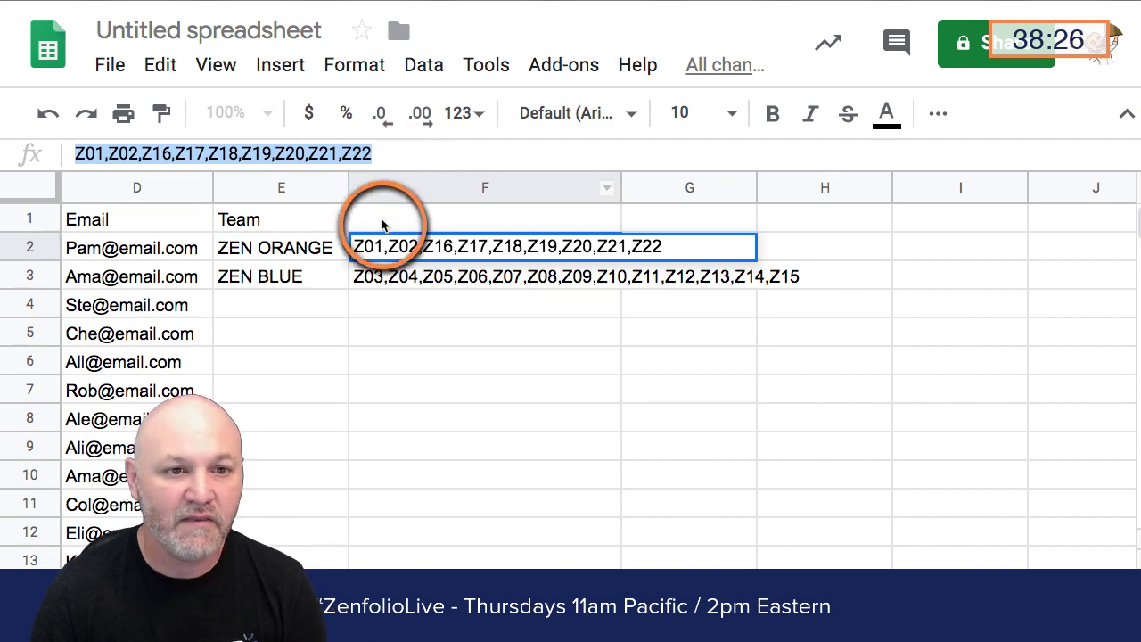
Switch to Lightroom and replace the ZEN ORANGE_TEAM photo's keyword tags with the copied list Z01,Z02,Z16,Z17,Z18,Z19,Z20,Z21,Z22
key(super+Tab)
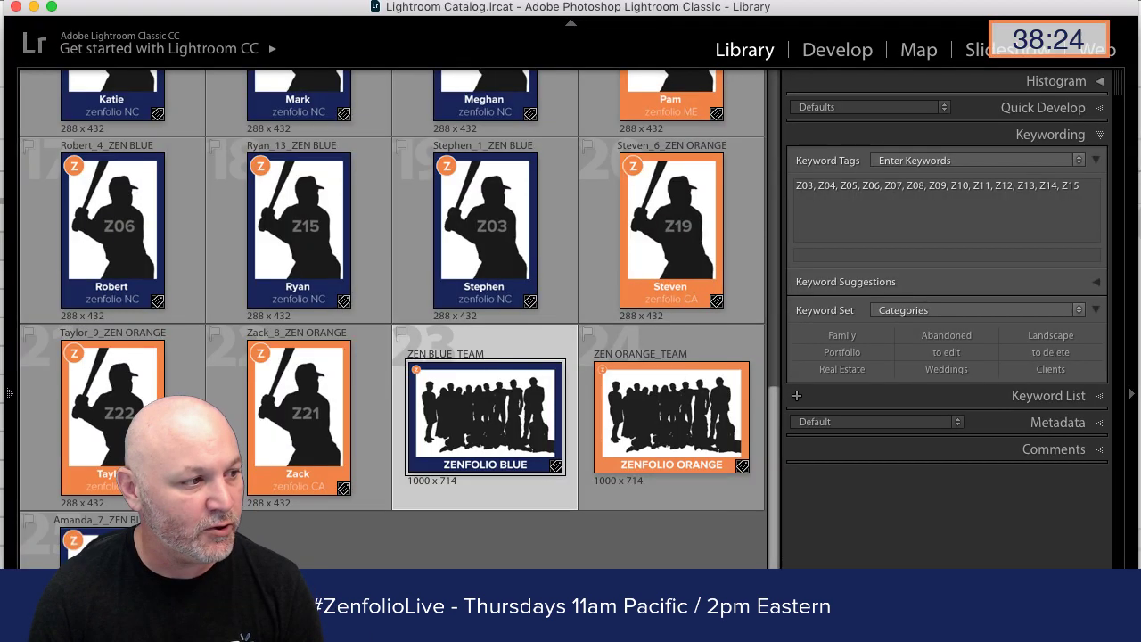
scroll(772, 361, down, 1)
click(703, 400)
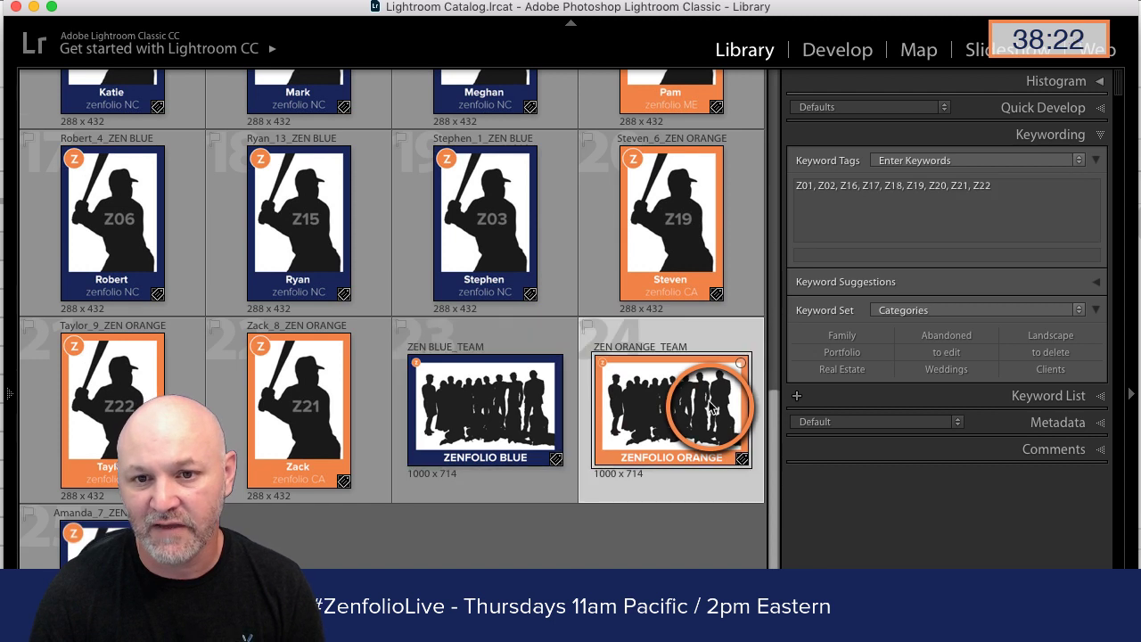
click(1023, 205)
click(1016, 189)
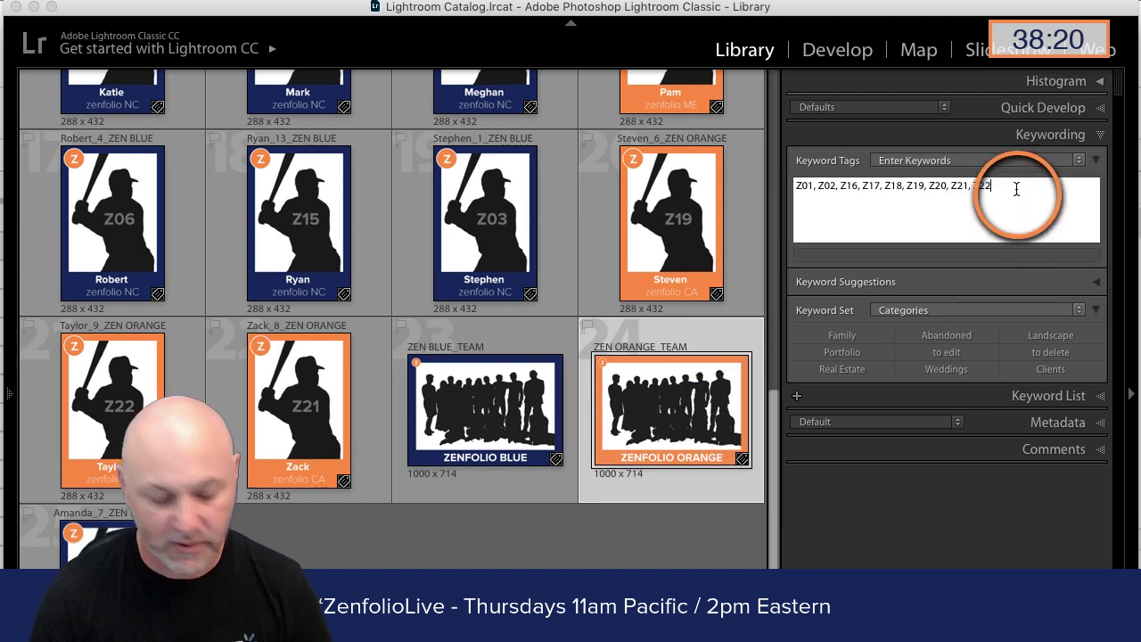
key(super+a)
key(BackSpace)
key(super+v)
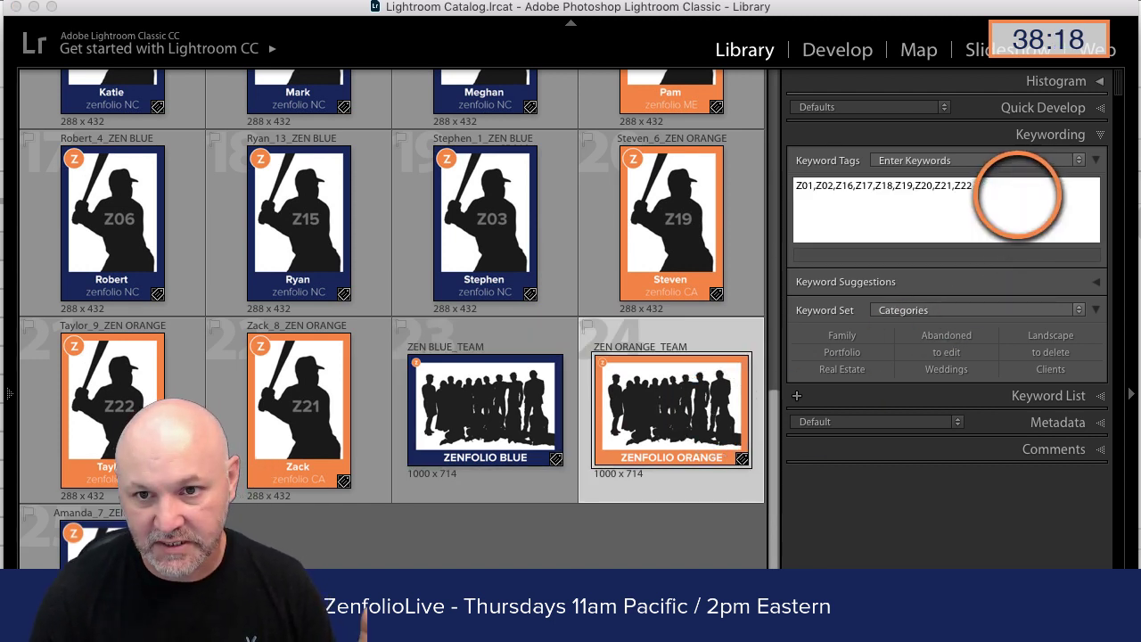
click(1011, 526)
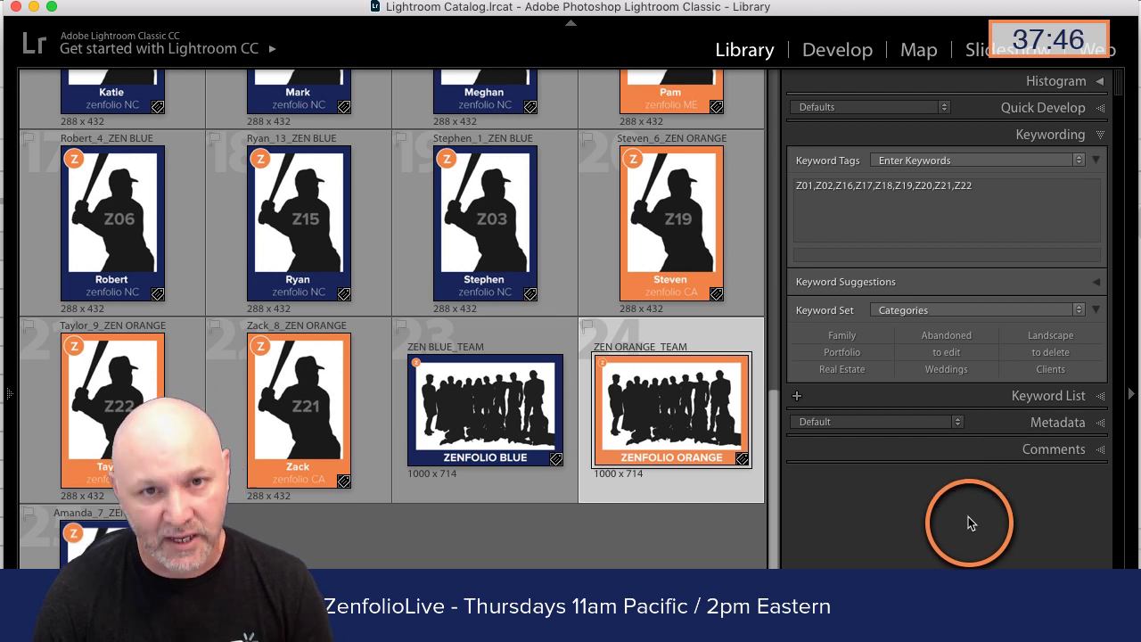
Open the Zenfolio export settings for all library photos and review the metadata section
click(267, 539)
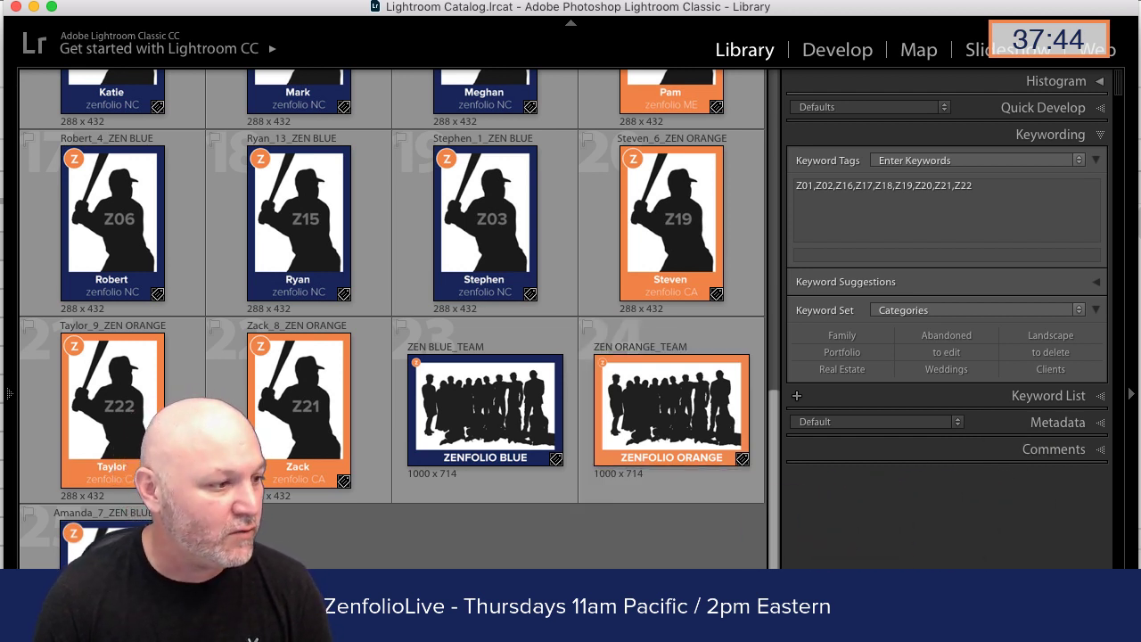
click(134, 1)
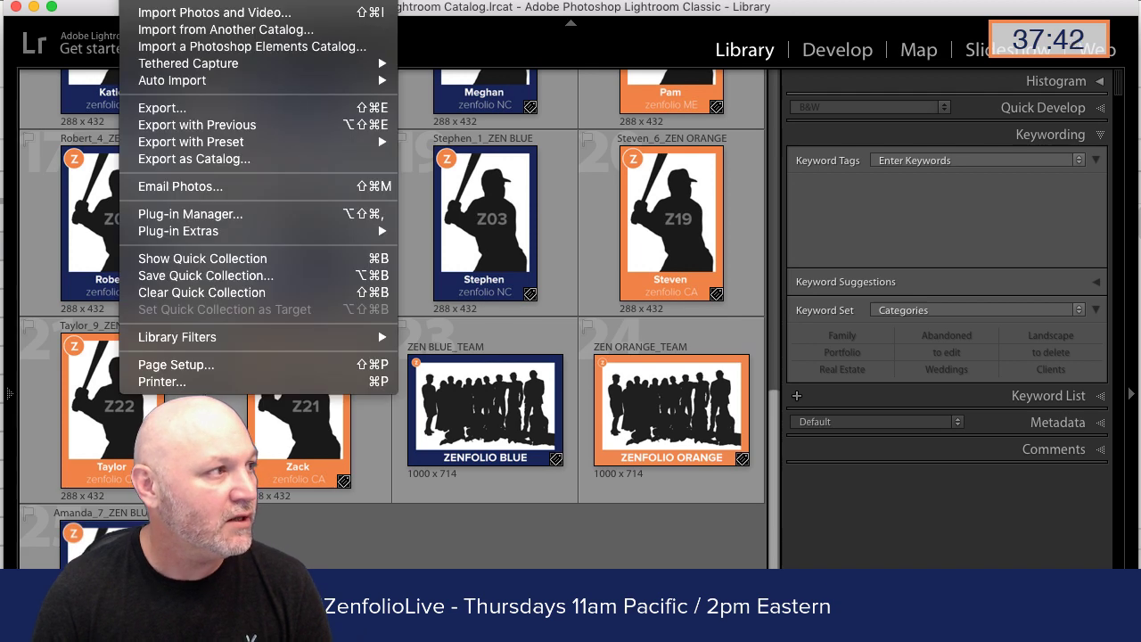
click(158, 110)
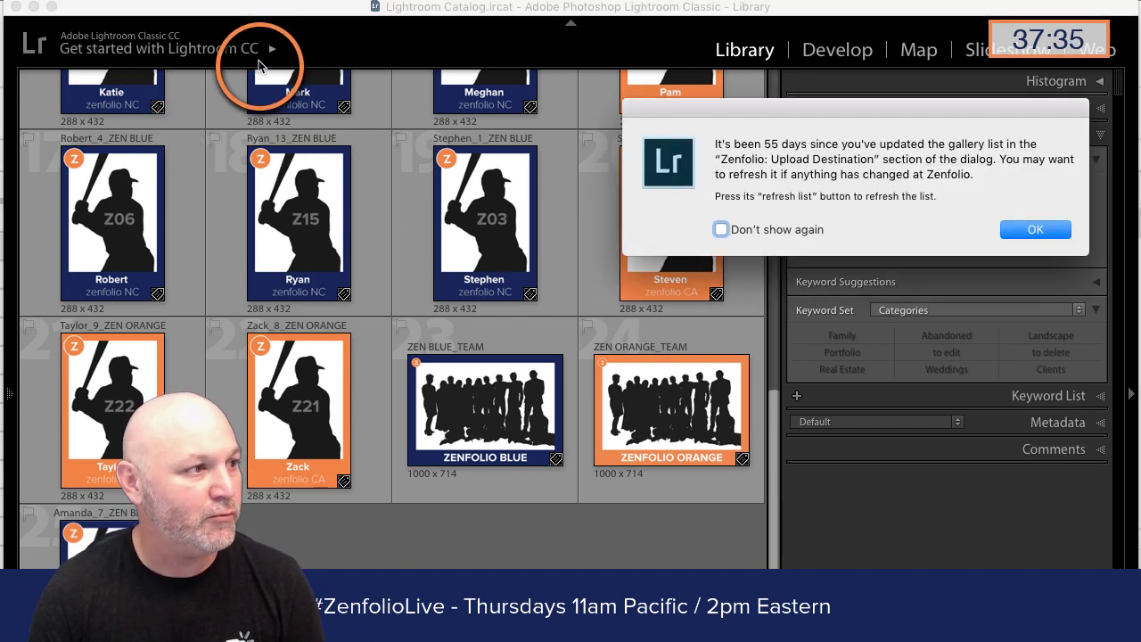
click(1032, 230)
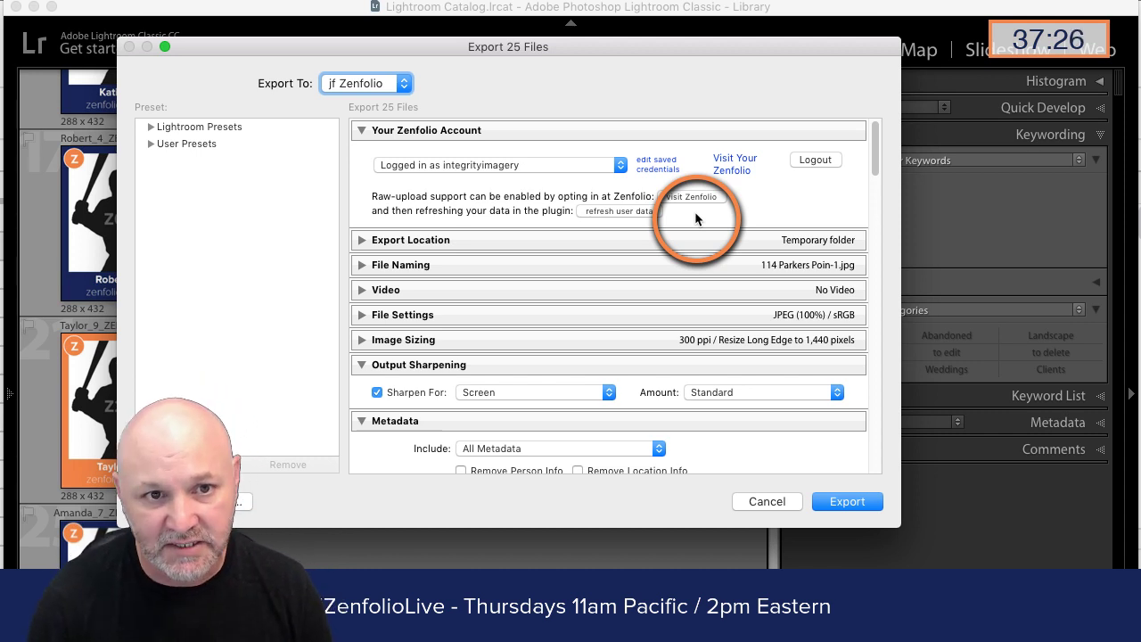
scroll(379, 356, down, 5)
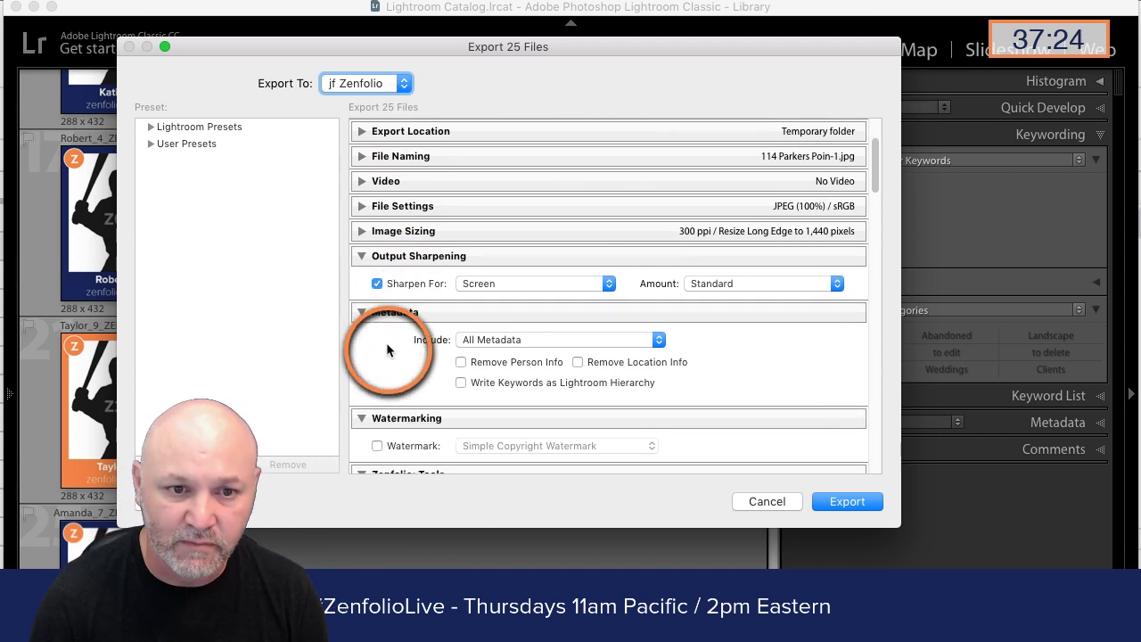
scroll(401, 325, down, 2)
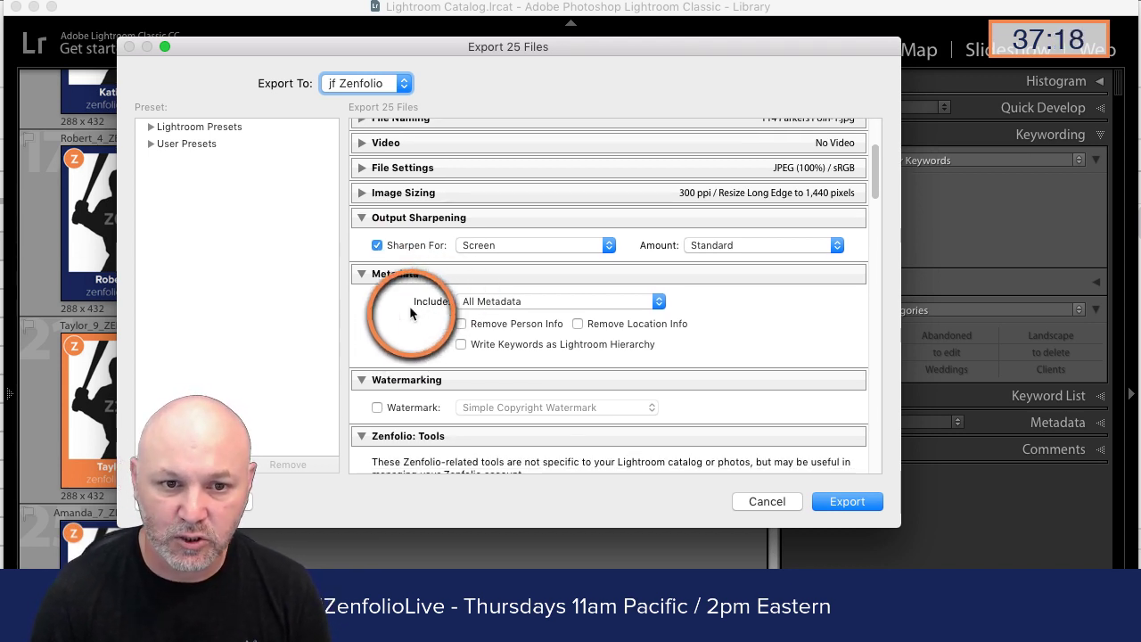
Try the Copyright Only metadata option for the export, restore All Metadata and close the export settings without exporting
click(544, 302)
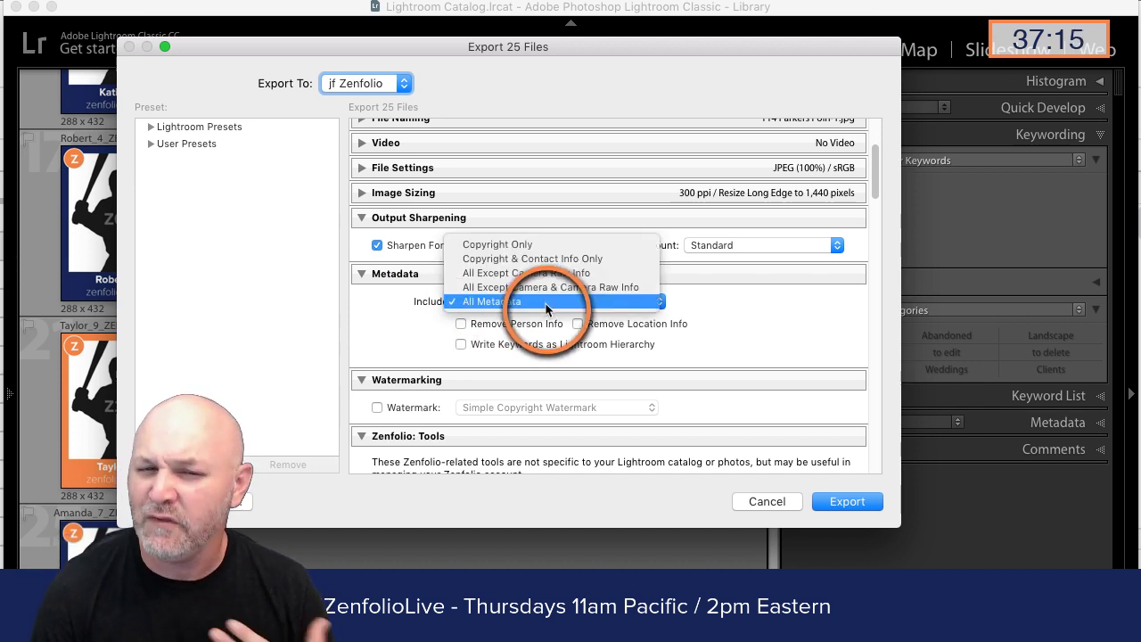
click(544, 246)
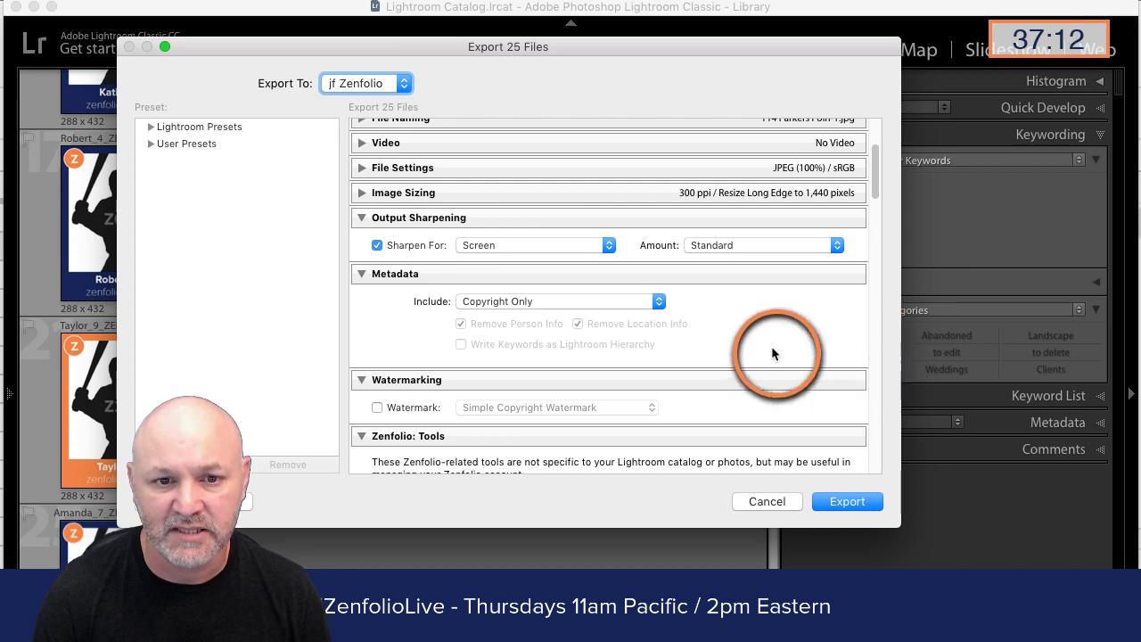
click(606, 303)
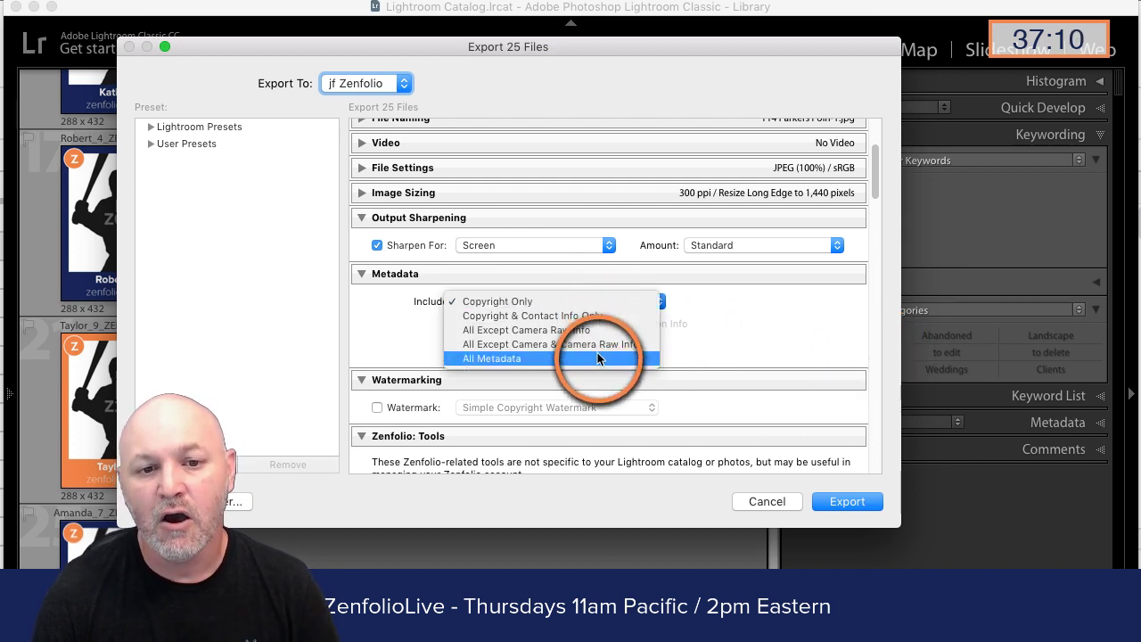
click(823, 315)
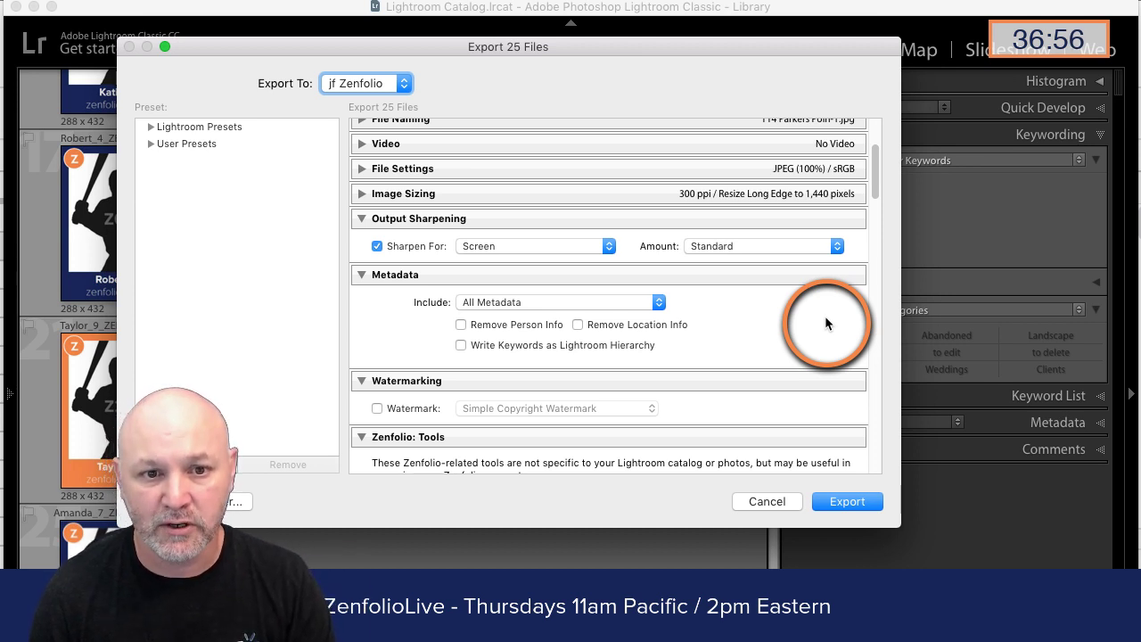
click(397, 277)
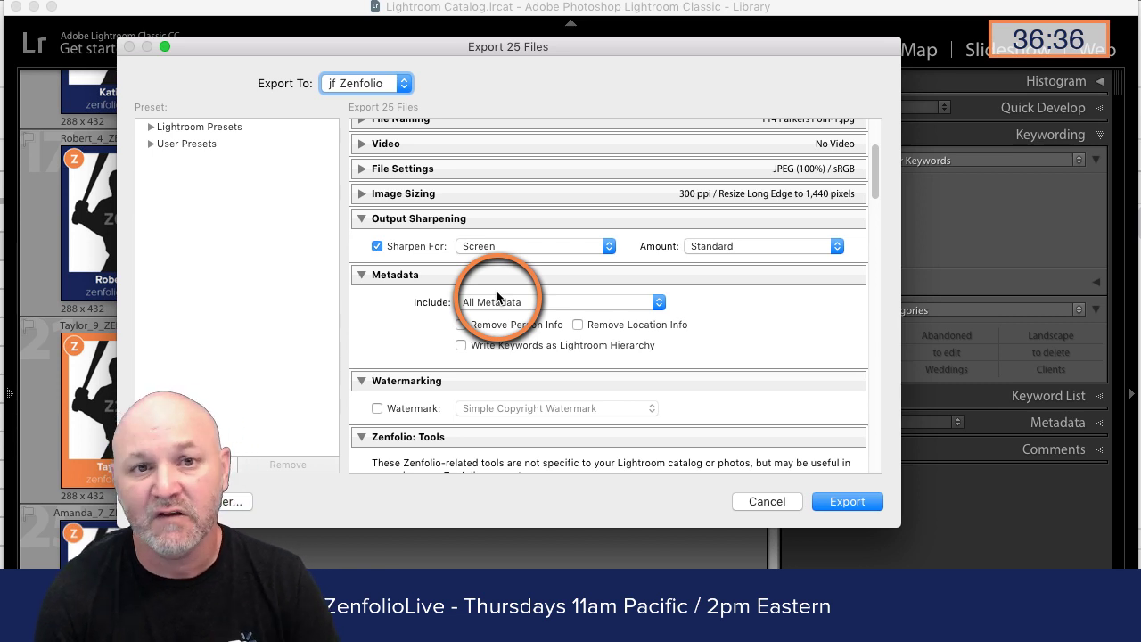
click(777, 502)
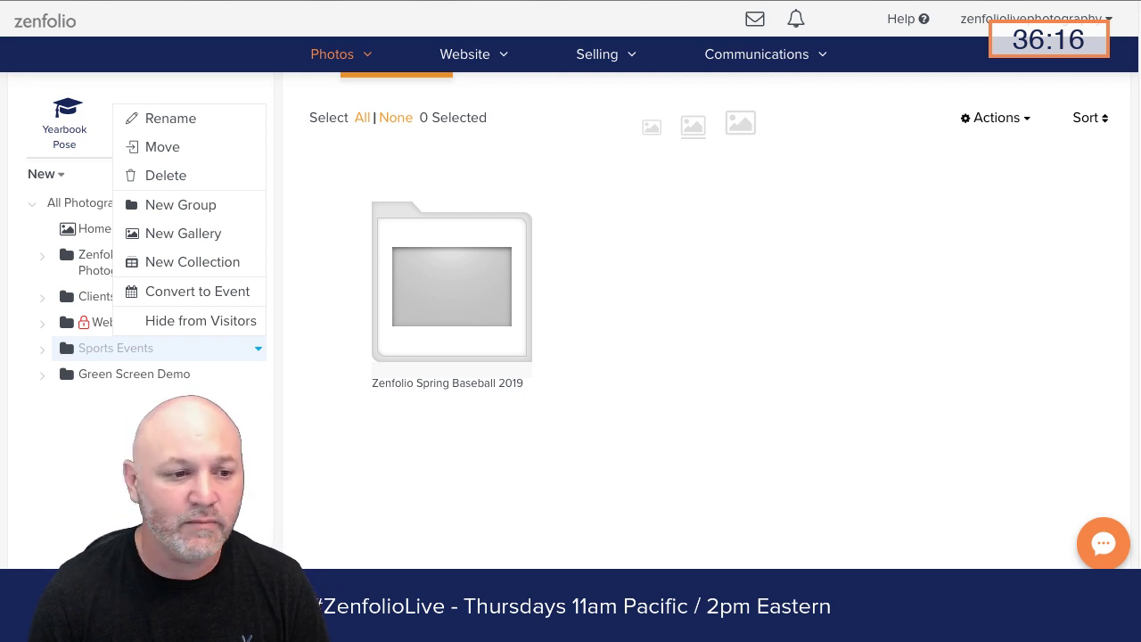
Switch to Finder, open the Zenfolio Basbeall Event Demo folder inside Demo Assests and move the window fully into view
key(alt+grave)
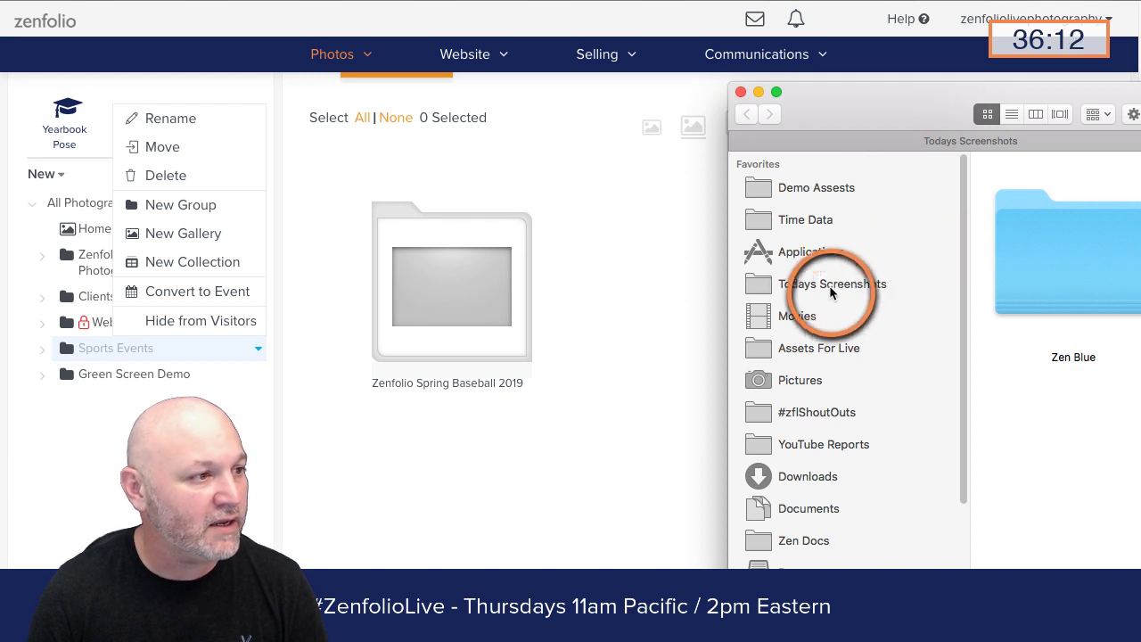
click(842, 189)
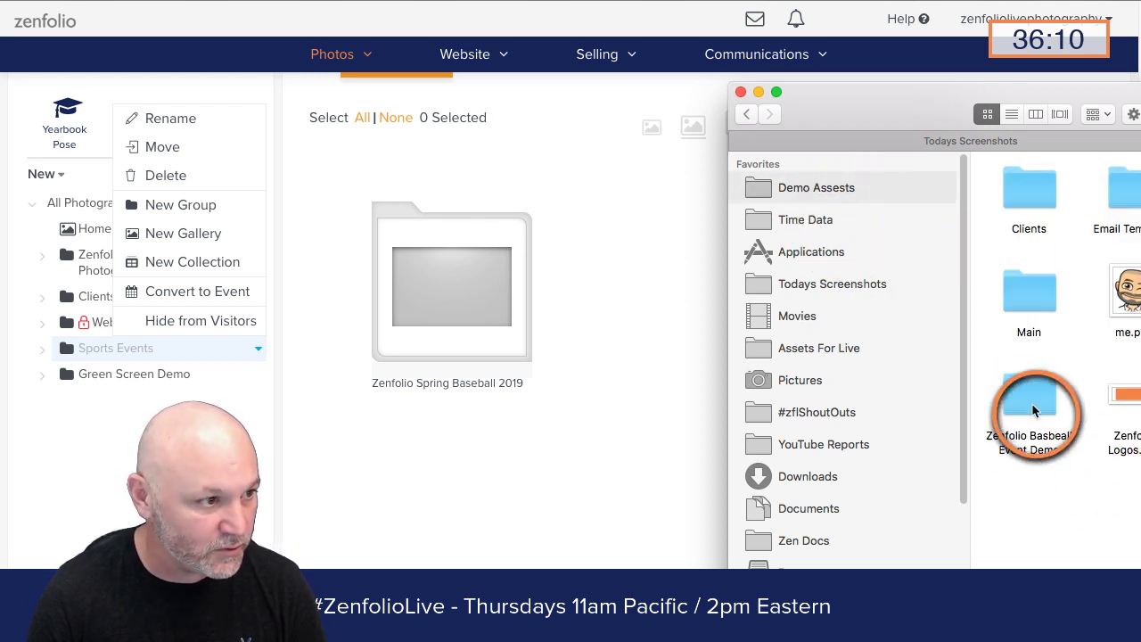
double_click(1011, 387)
drag(1140, 98, 964, 57)
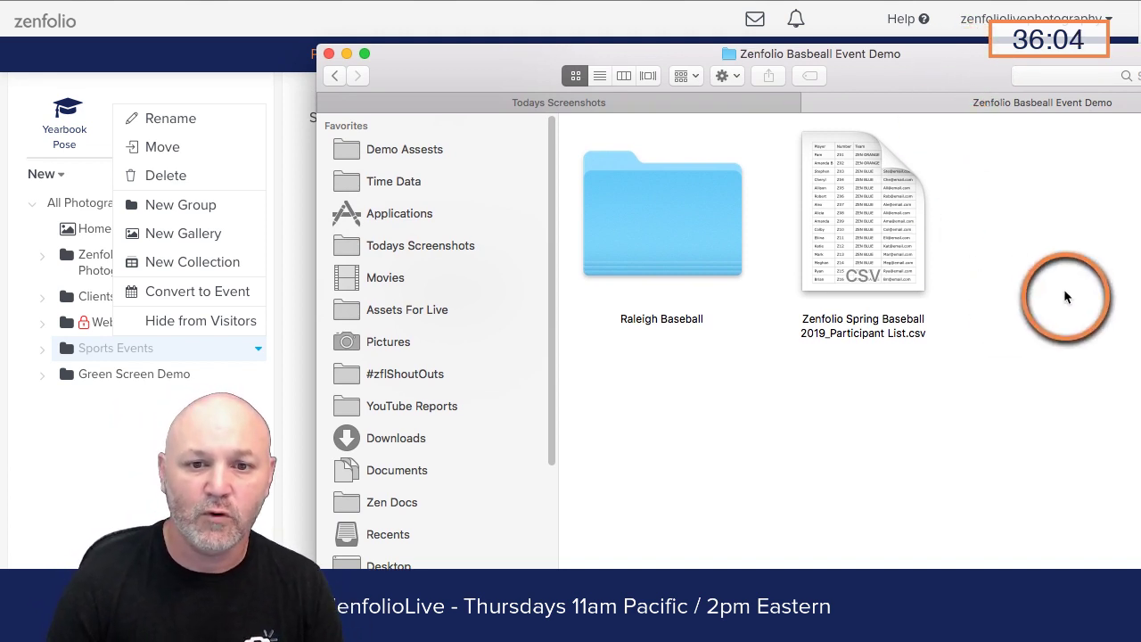
Open the Raleigh Baseball folder and its Zen Blue subfolder to examine the player images
click(638, 323)
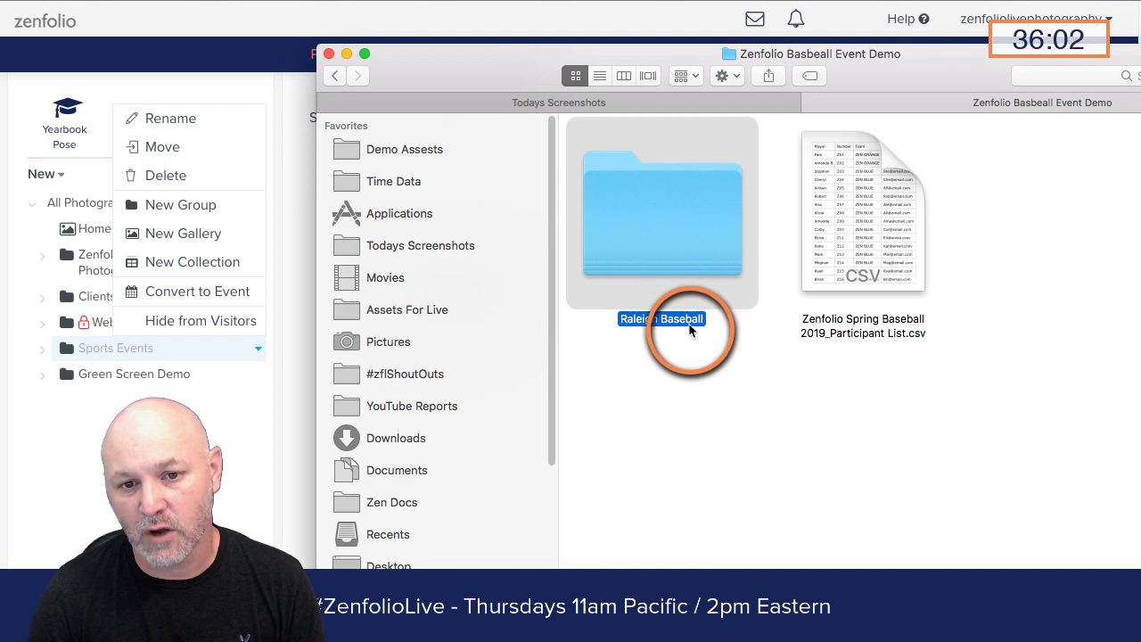
double_click(665, 245)
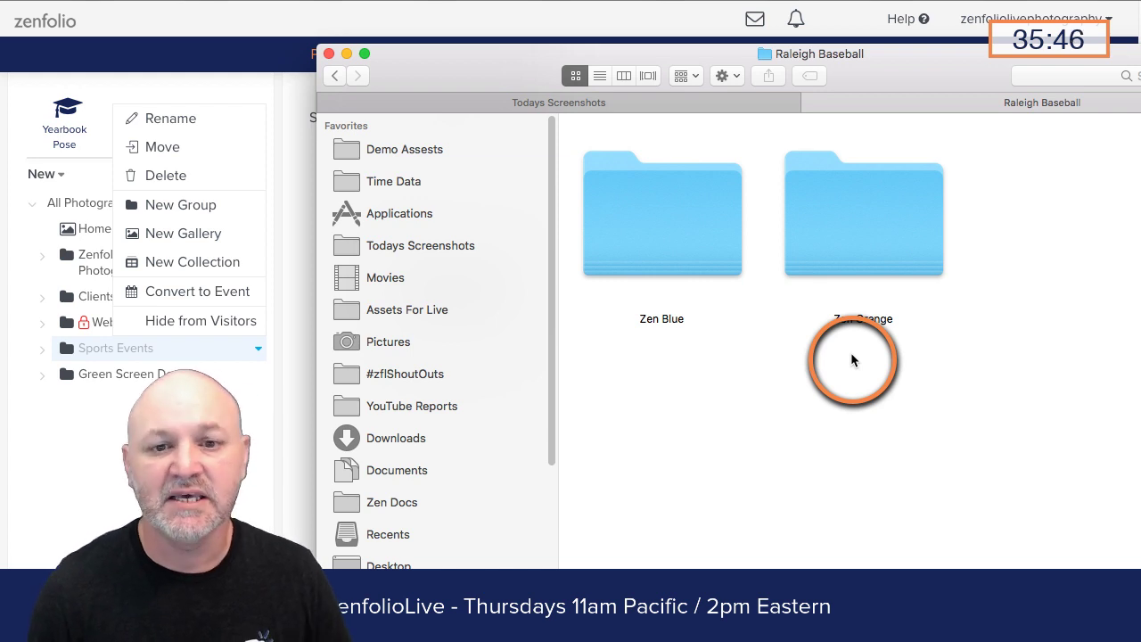
double_click(675, 273)
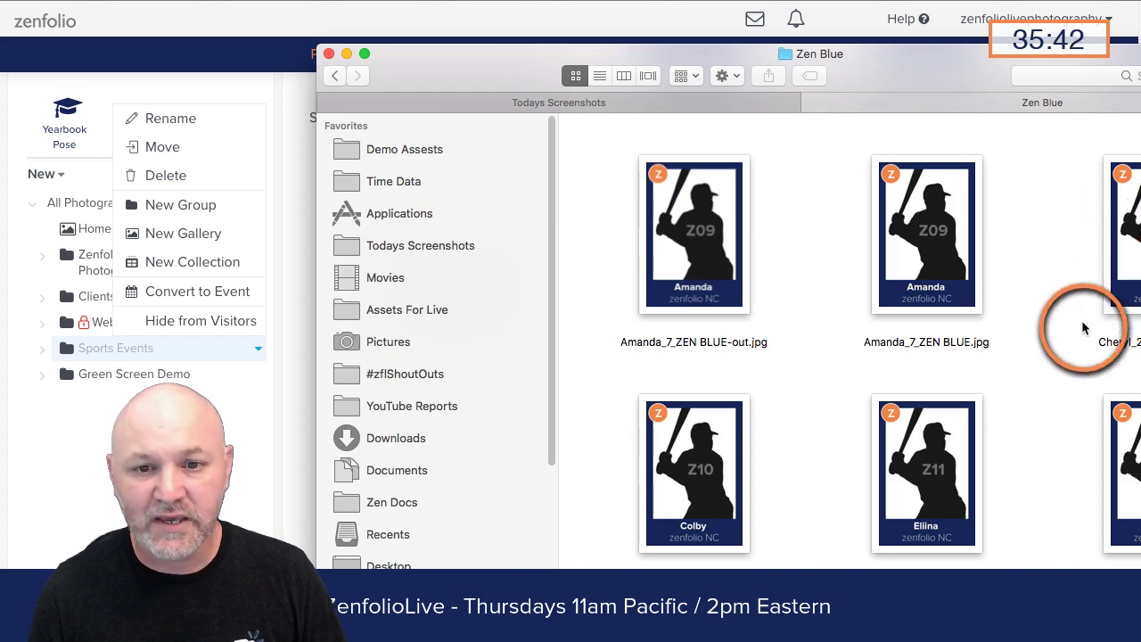
Look through the rest of the Zen Blue images and return to the Zenfolio Basbeall Event Demo folder
drag(906, 49, 693, 22)
scroll(769, 223, down, 5)
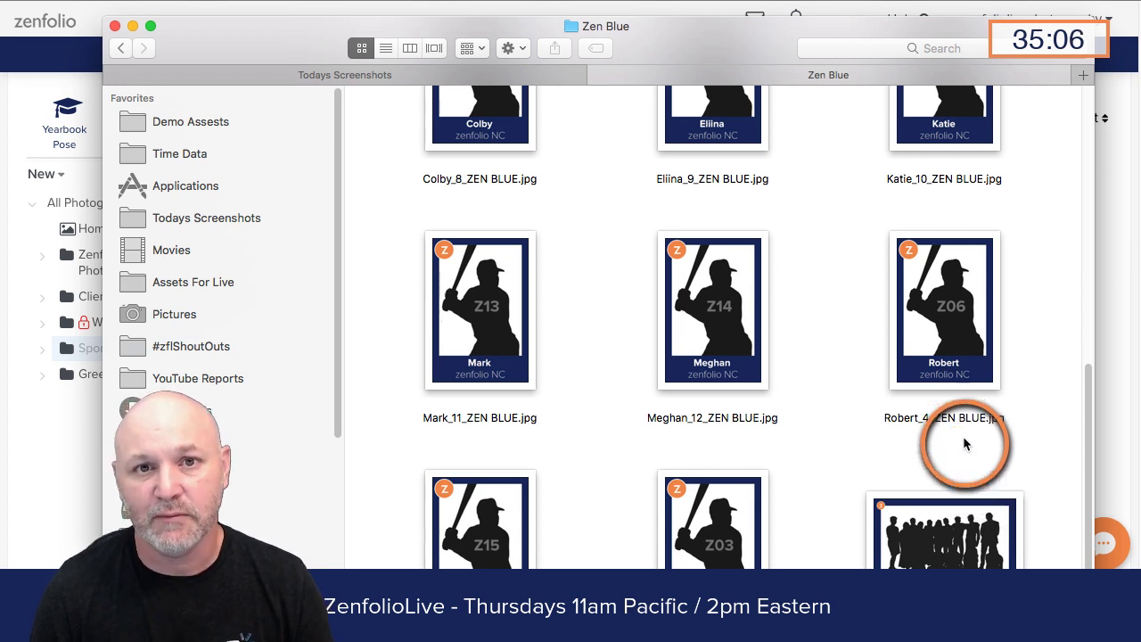
click(121, 50)
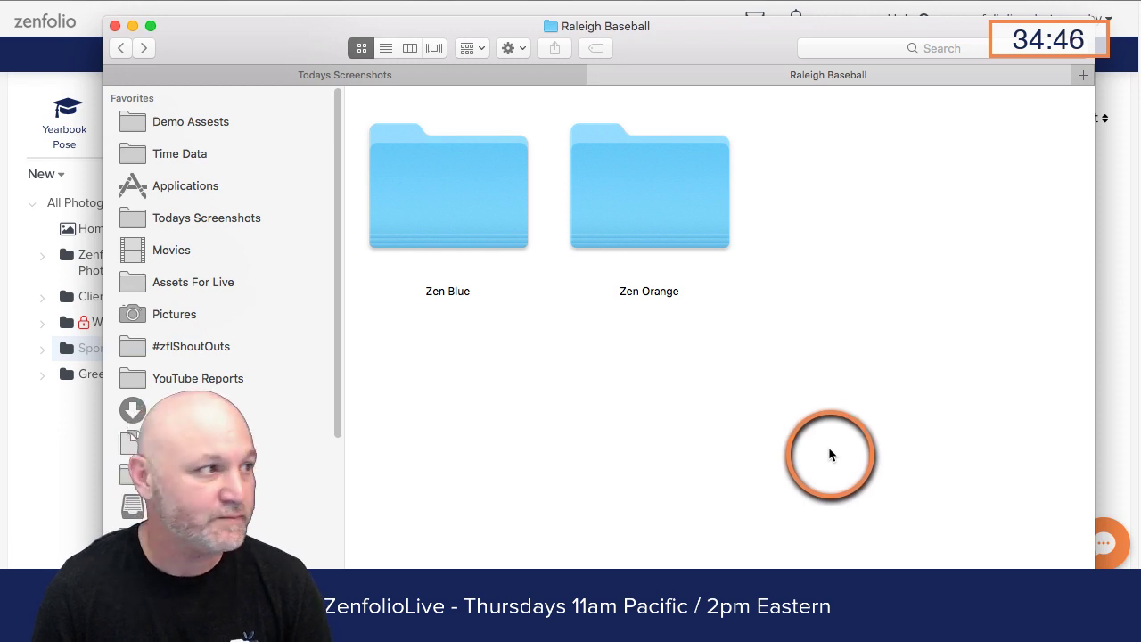
click(120, 47)
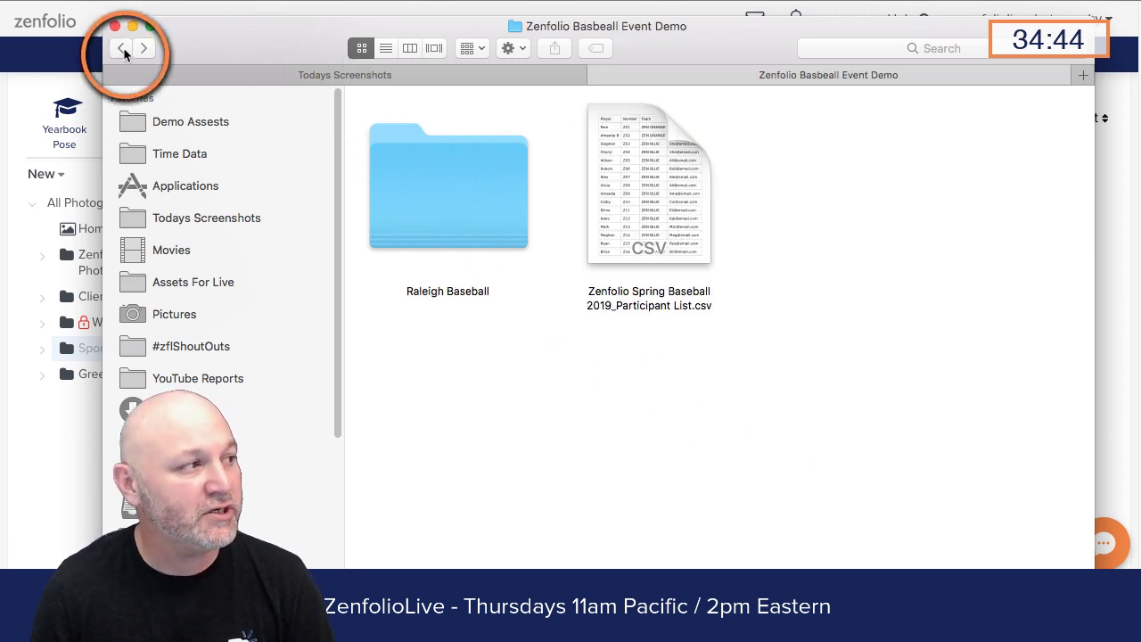
Minimize the Finder window, switch back to the Zenfolio page in the browser and dismiss the Sports Events group's options
key(super+Tab)
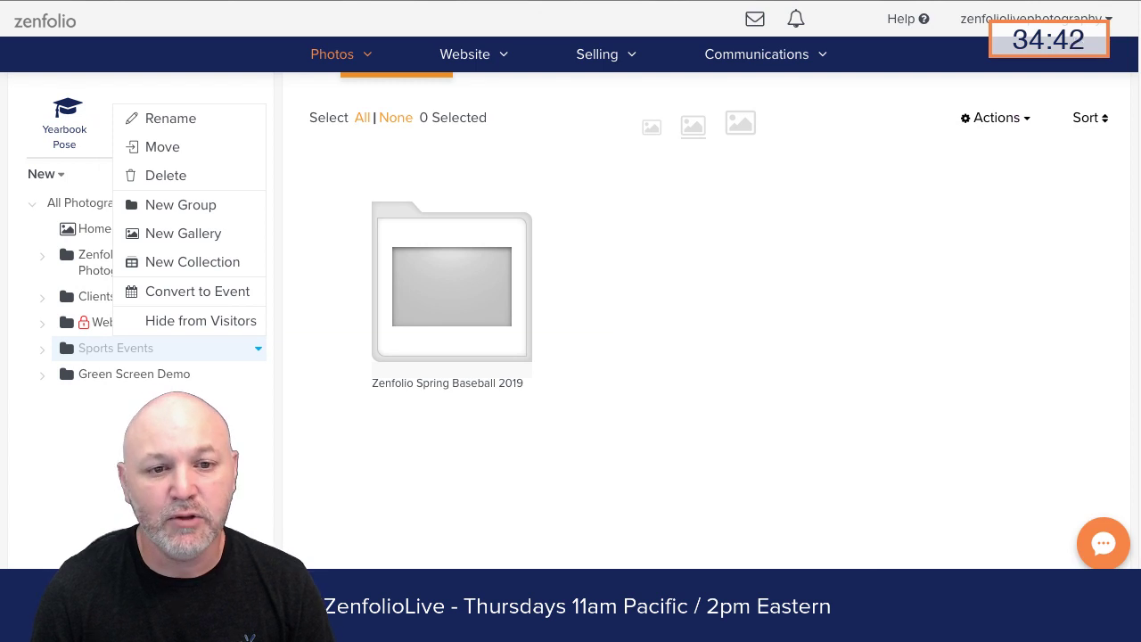
key(super+Tab)
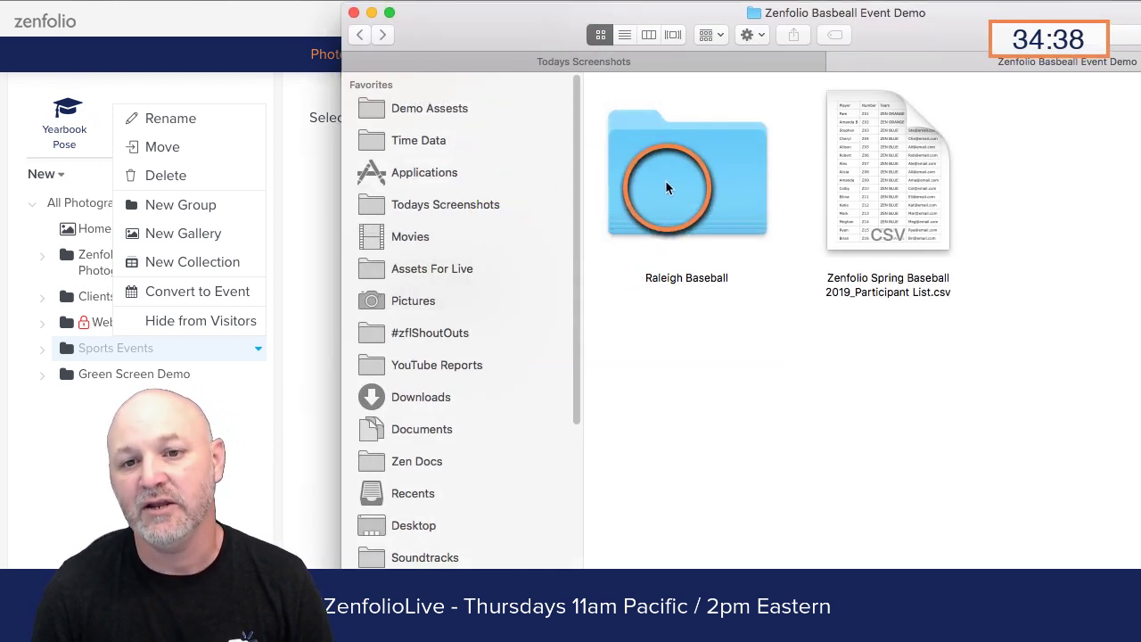
key(super+m)
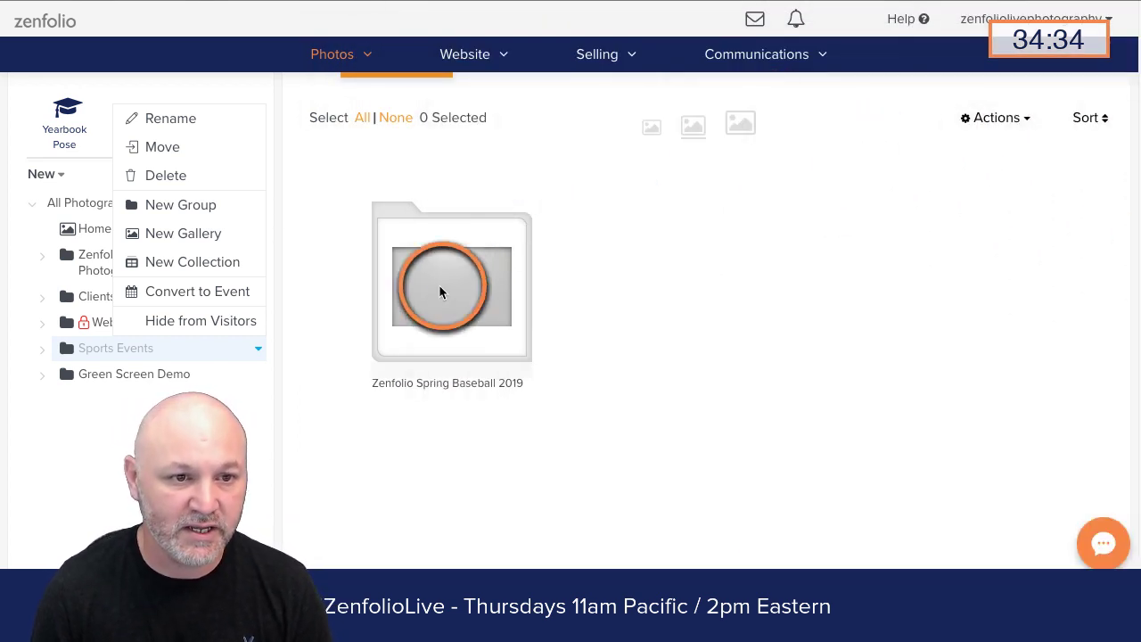
click(337, 432)
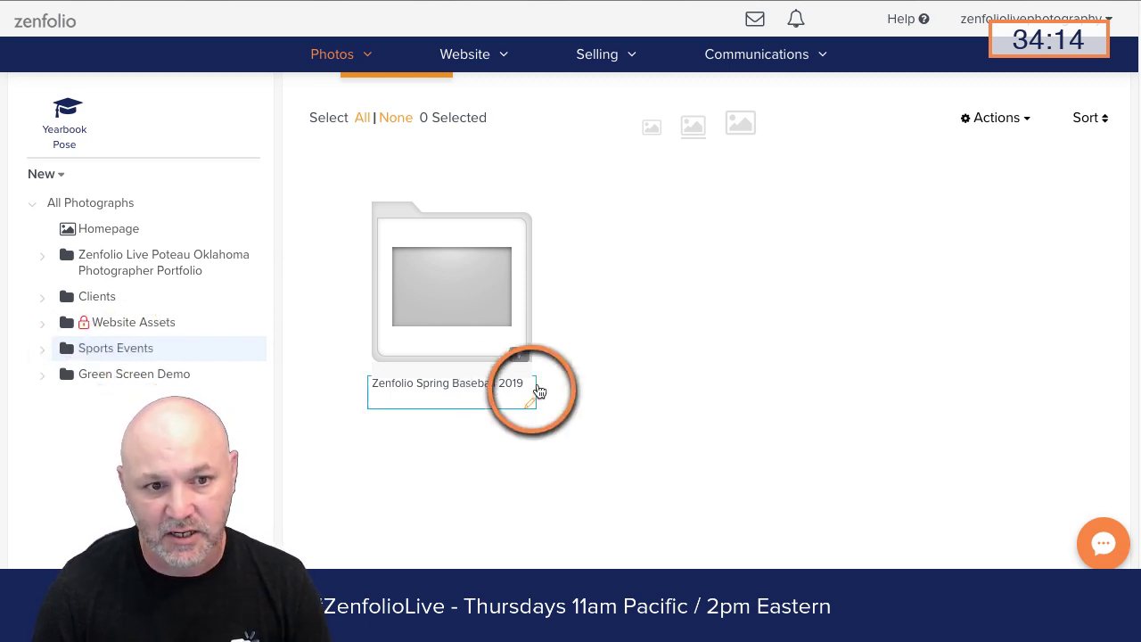
Open the access settings of the Sports Events group, review its Search and Privacy options and close them unchanged
scroll(645, 392, up, 1)
scroll(647, 401, up, 2)
scroll(843, 172, down, 1)
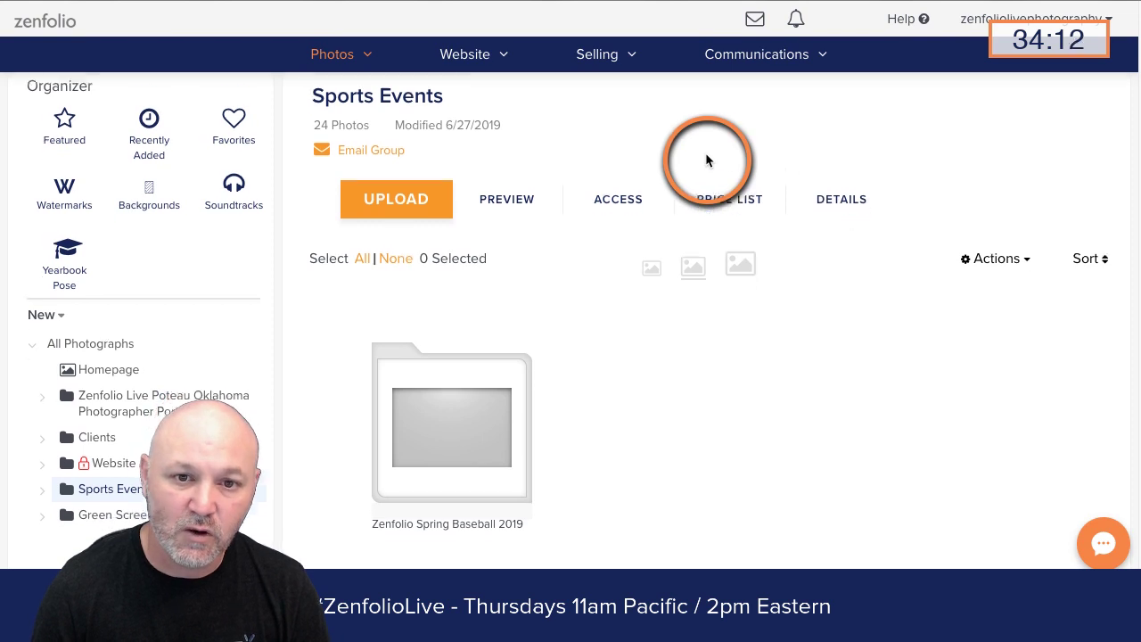
click(632, 184)
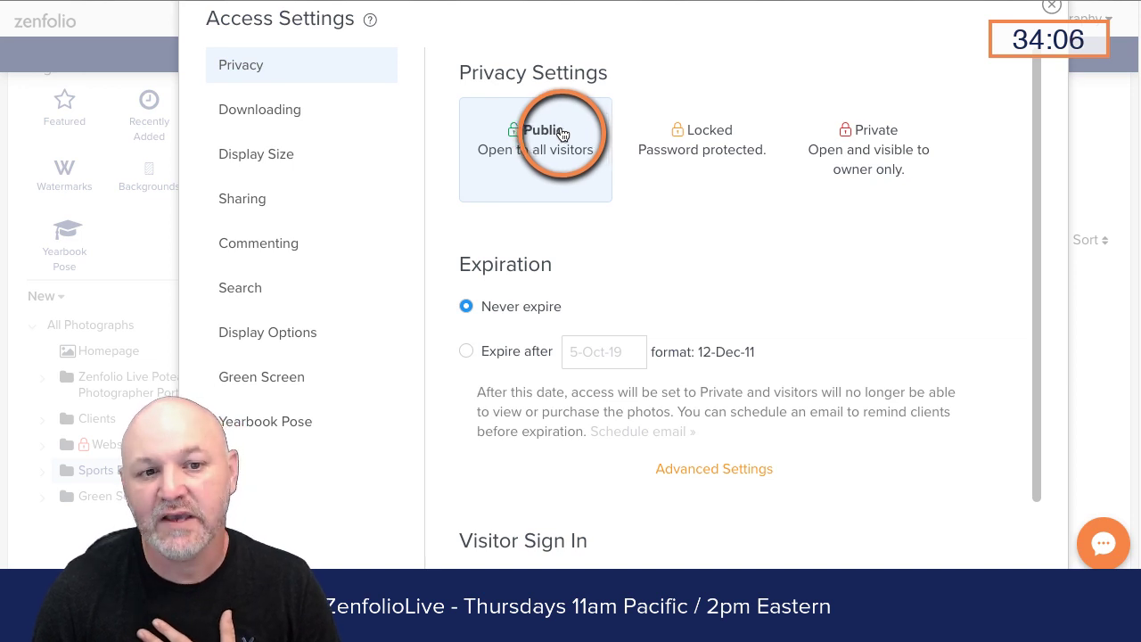
click(258, 292)
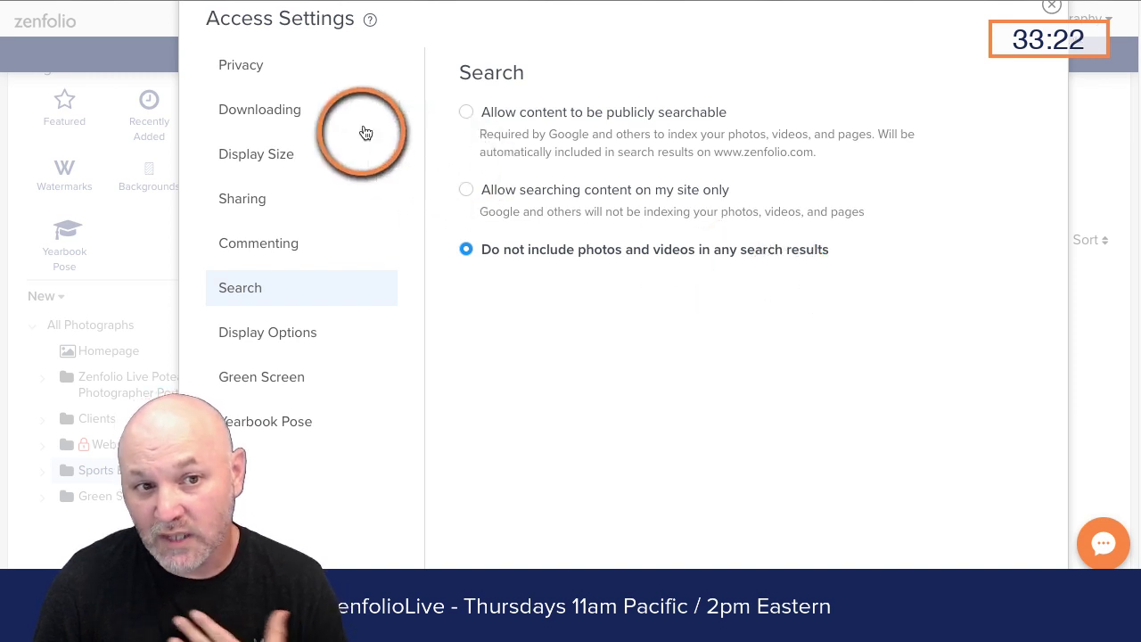
click(244, 68)
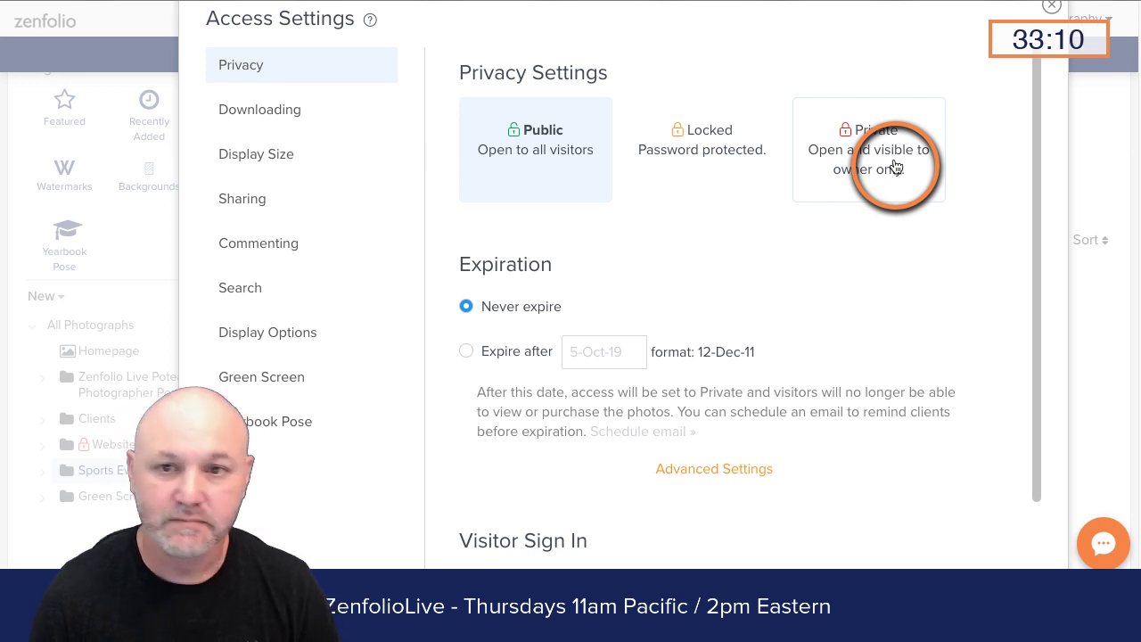
scroll(935, 258, down, 2)
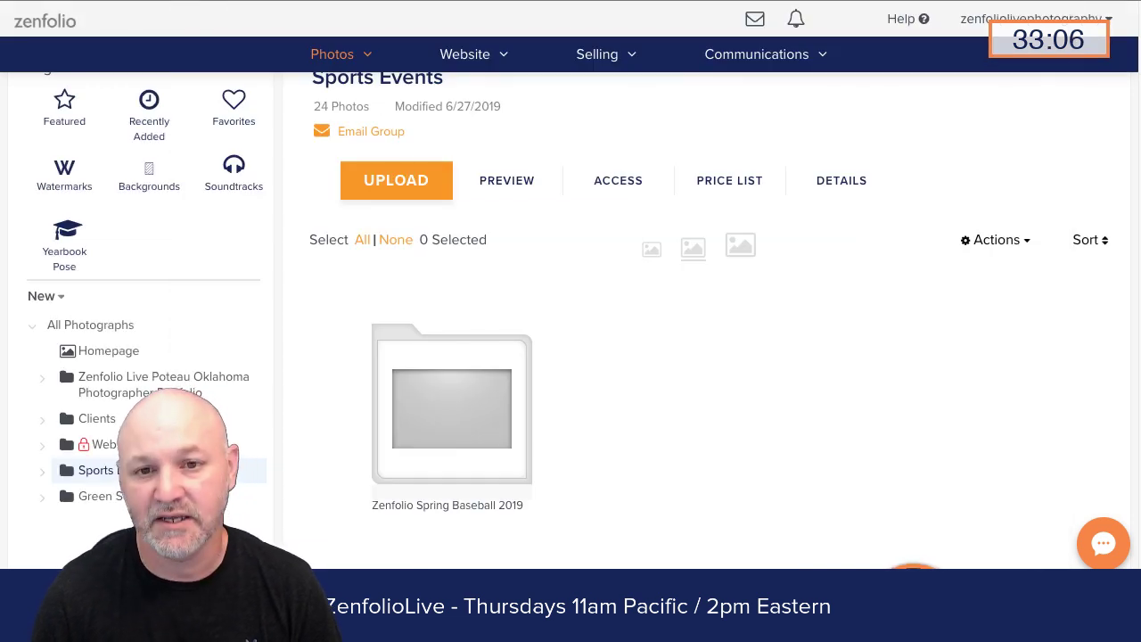
Start an upload to the Sports Events group and add the Raleigh Baseball folder from Finder to the upload list
scroll(267, 307, down, 3)
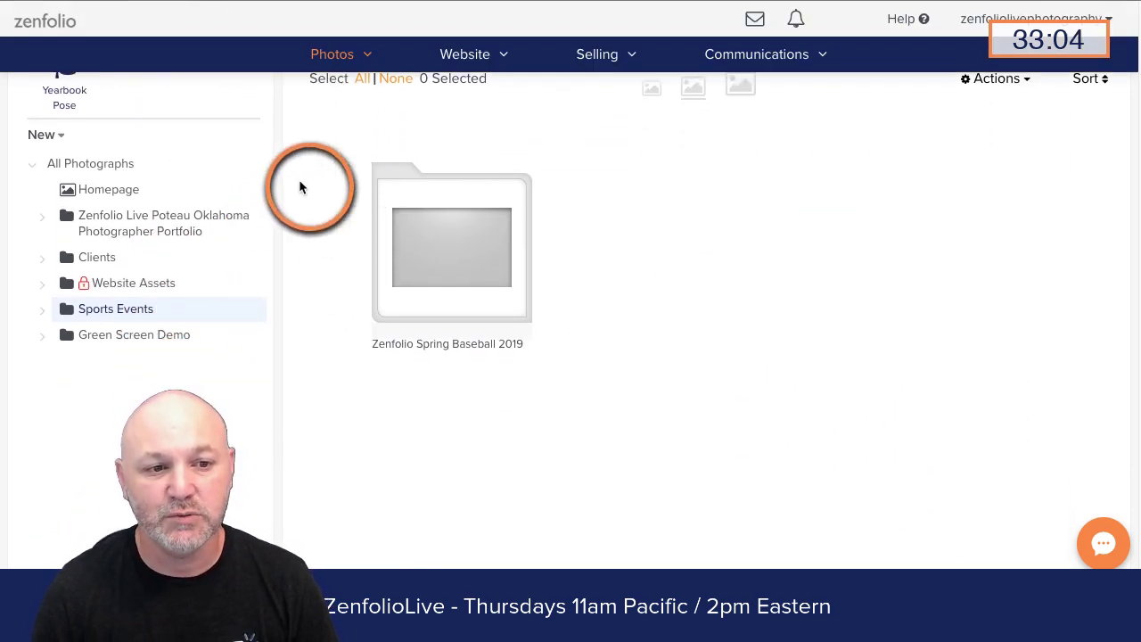
click(107, 311)
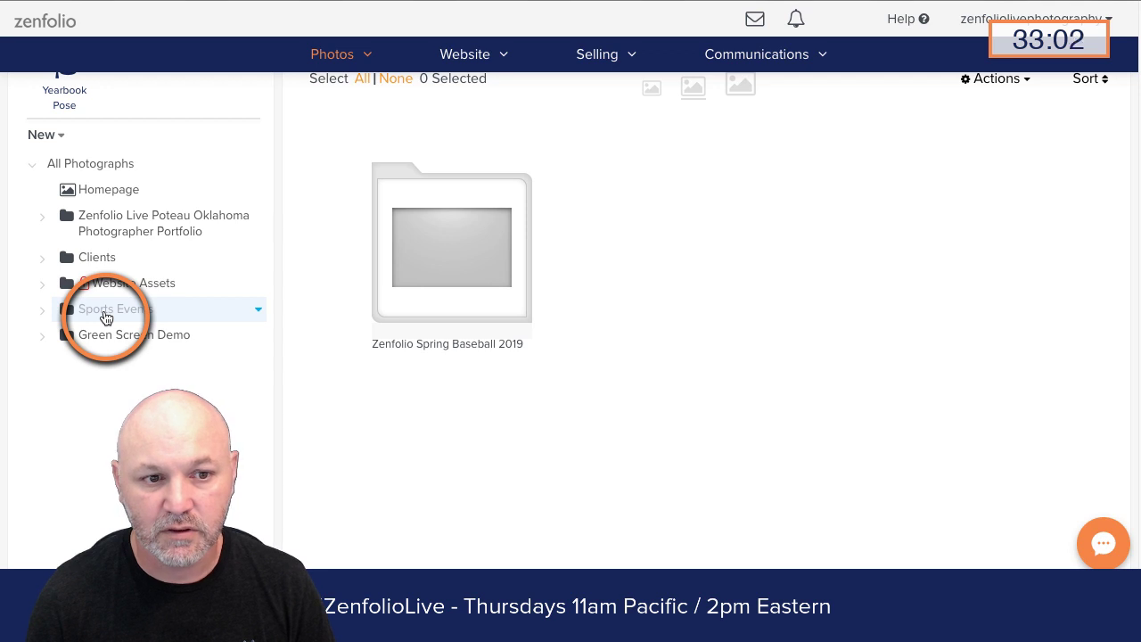
click(105, 317)
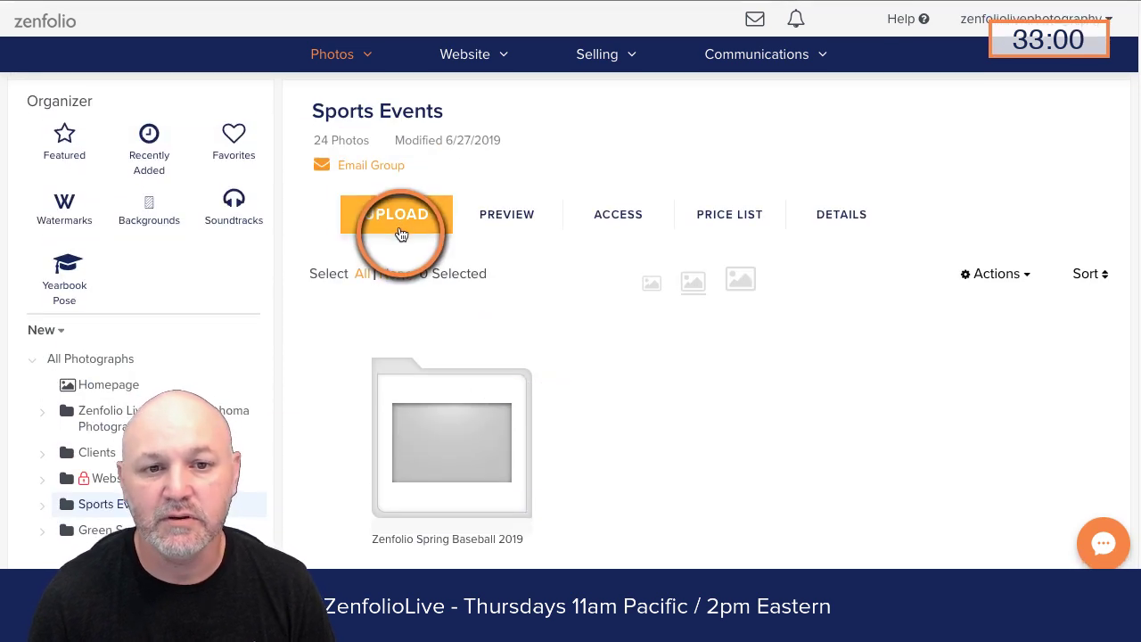
click(401, 234)
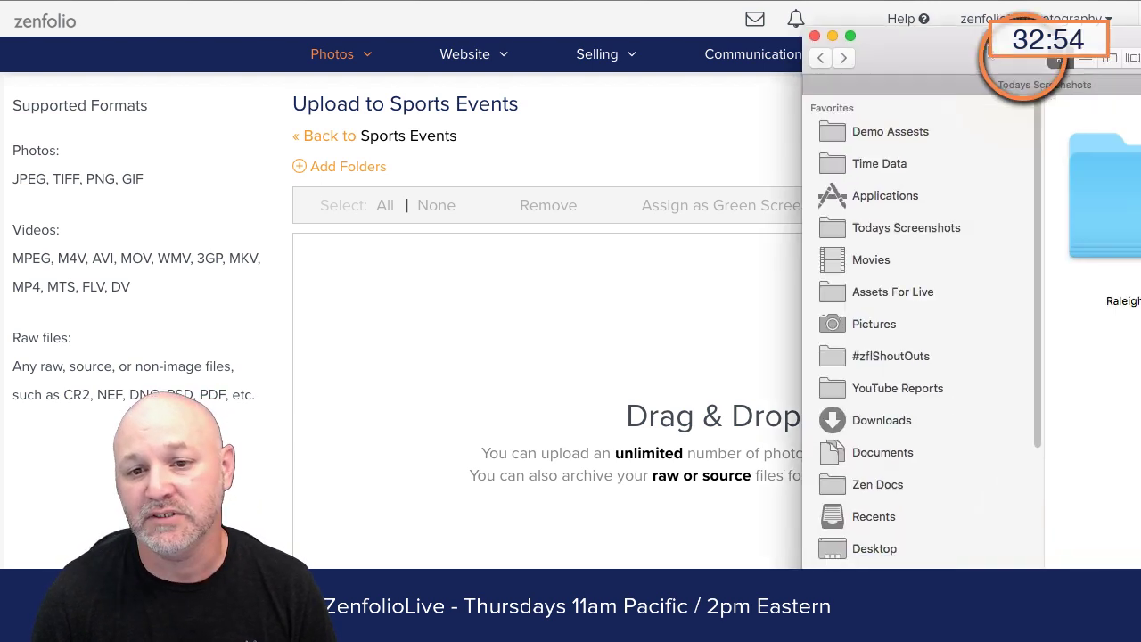
drag(980, 39, 924, 102)
click(1130, 265)
drag(1130, 266, 630, 351)
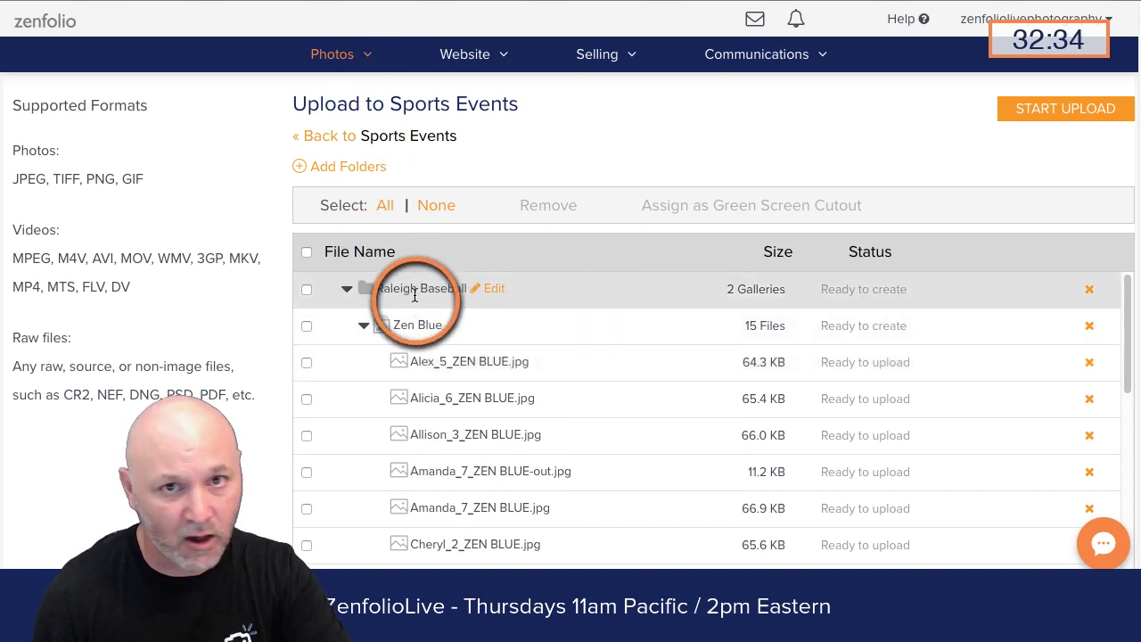
Collapse the Zen Blue and Zen Orange galleries in the upload list to review the folder structure, and expand Zen Blue again
click(362, 325)
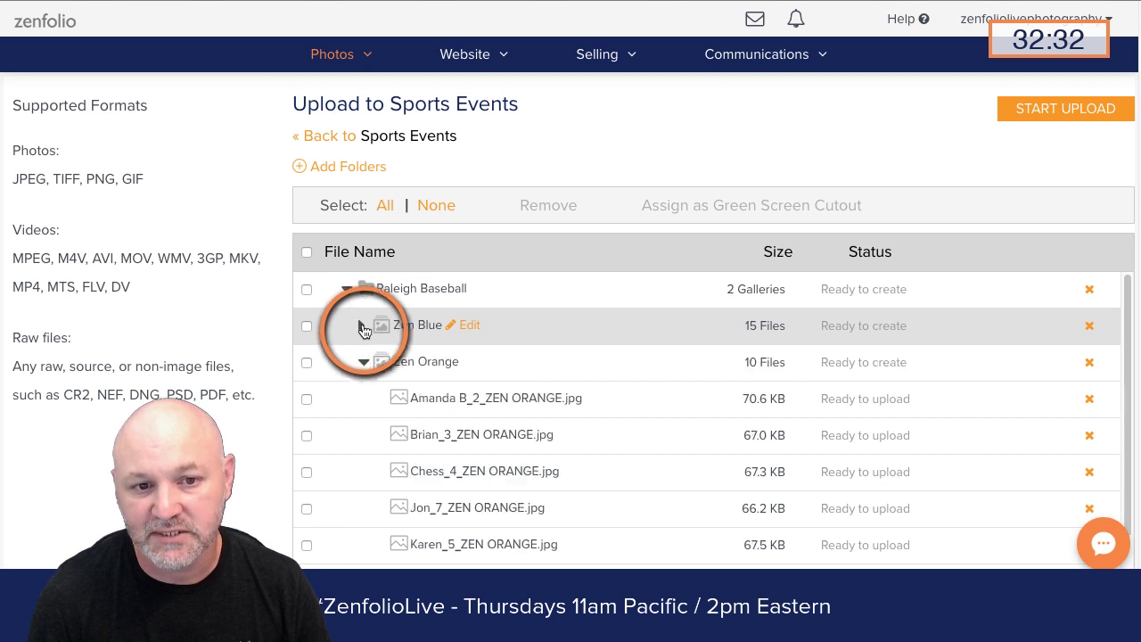
click(364, 364)
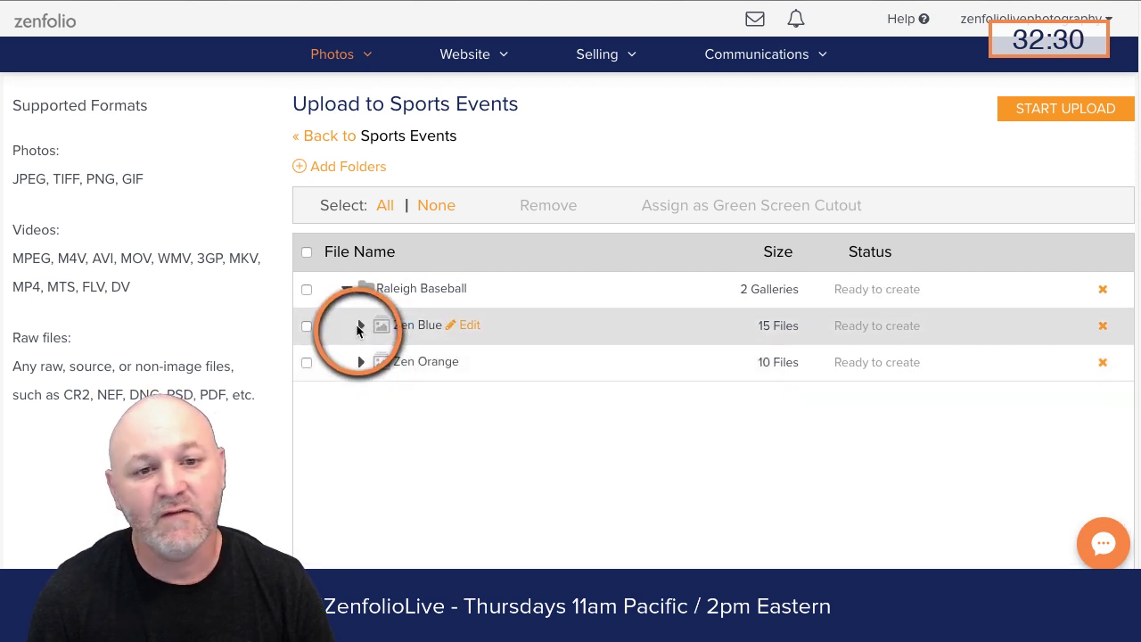
click(360, 327)
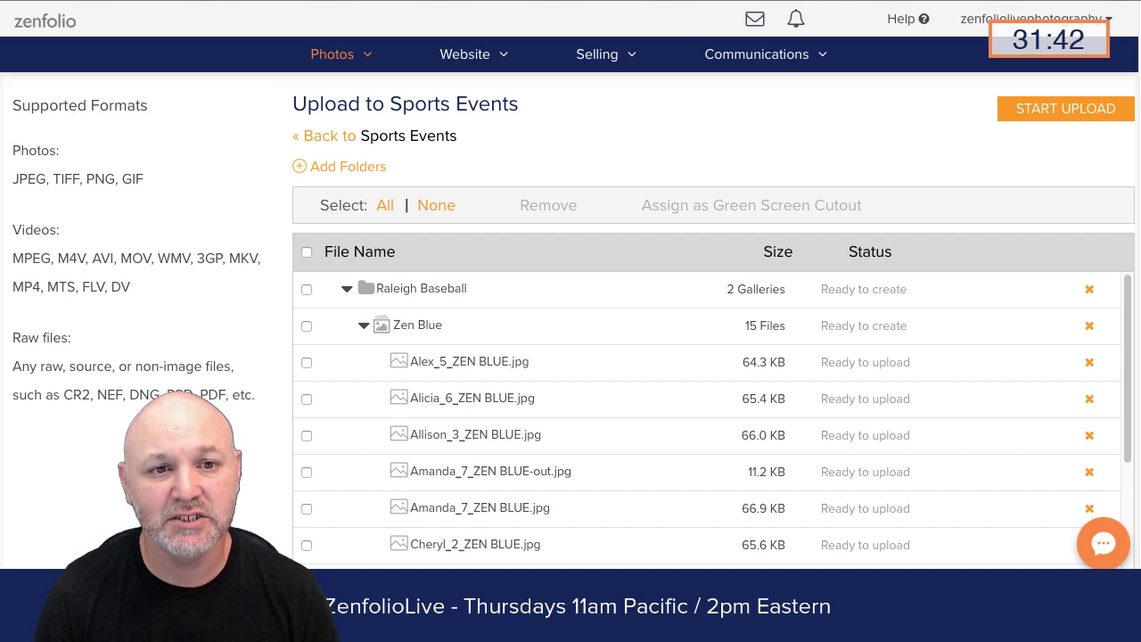
Leave the upload page without uploading the prepared files and open the Sports Events group in the photo organizer
click(327, 60)
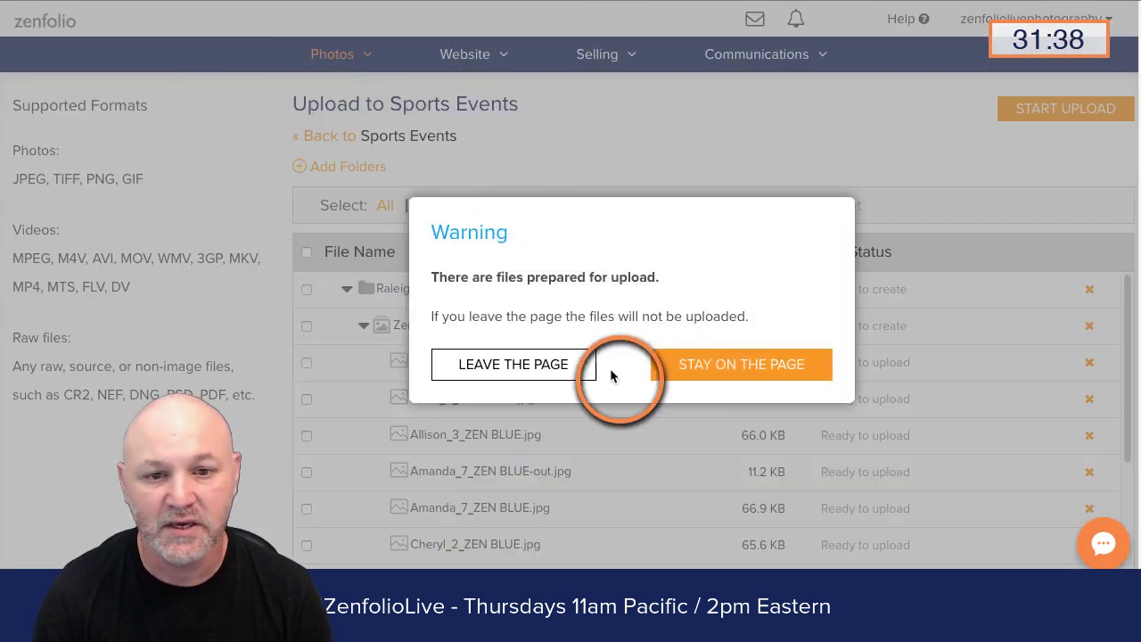
click(509, 365)
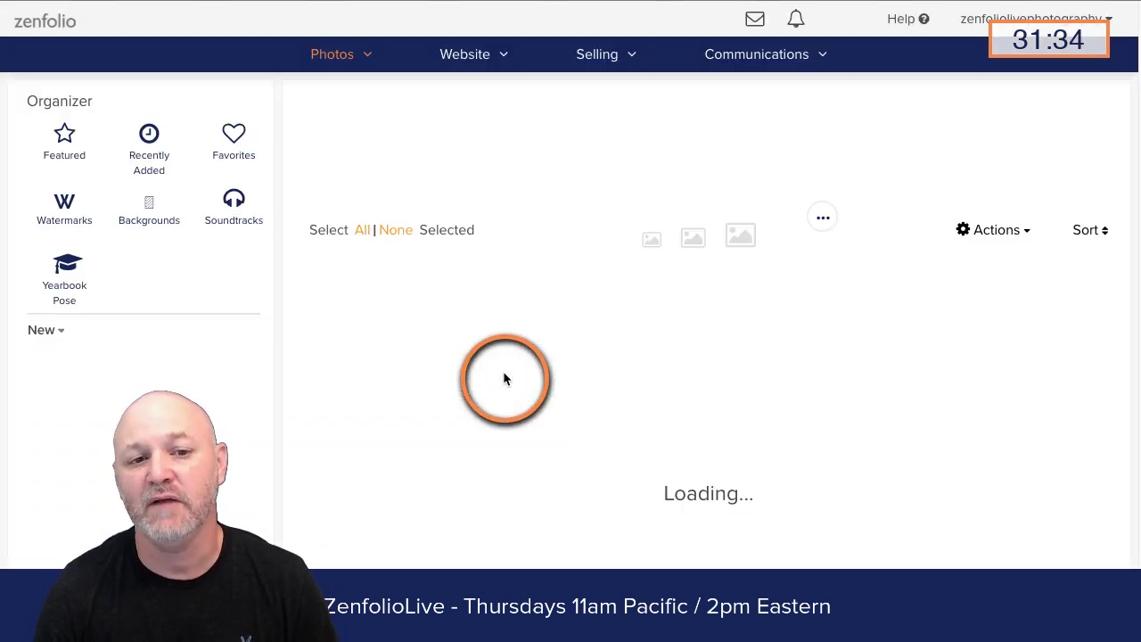
scroll(229, 288, down, 4)
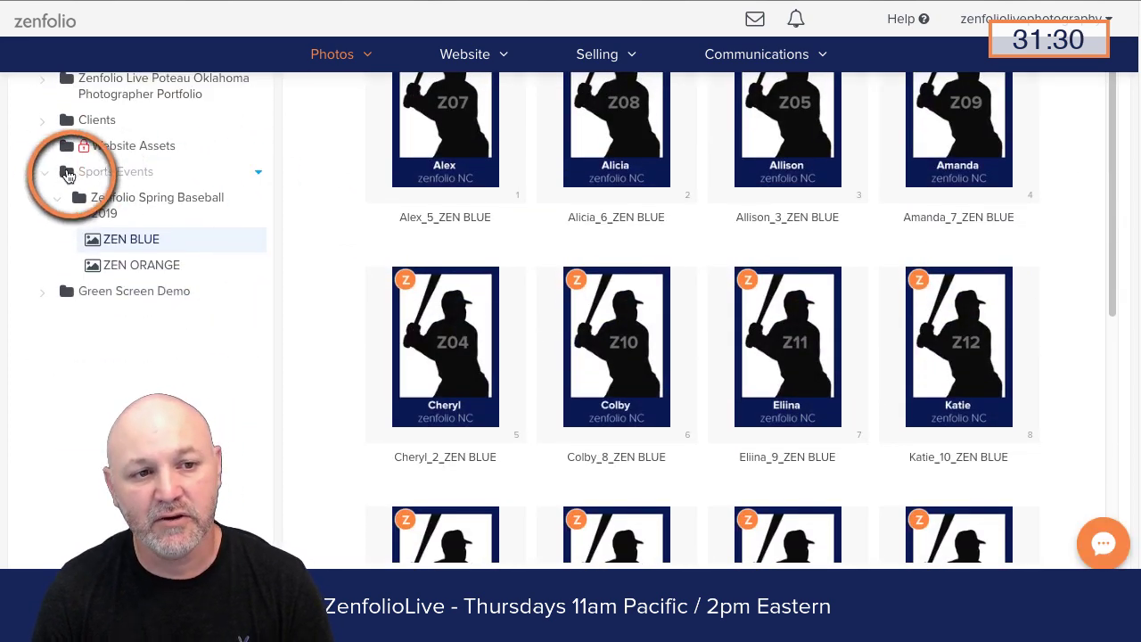
click(48, 173)
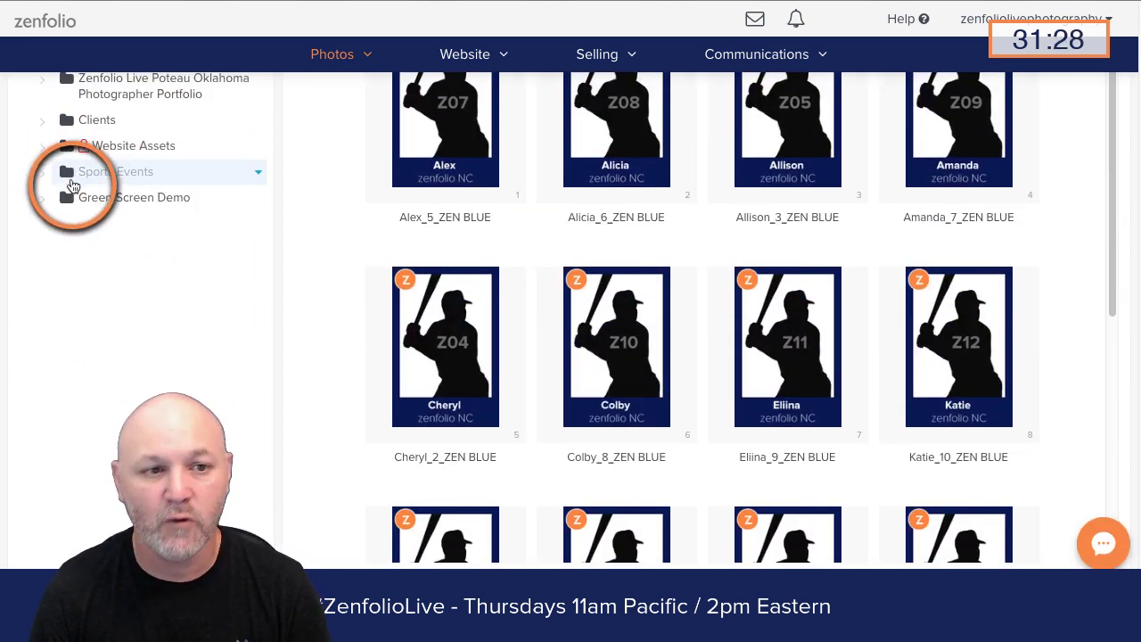
click(69, 182)
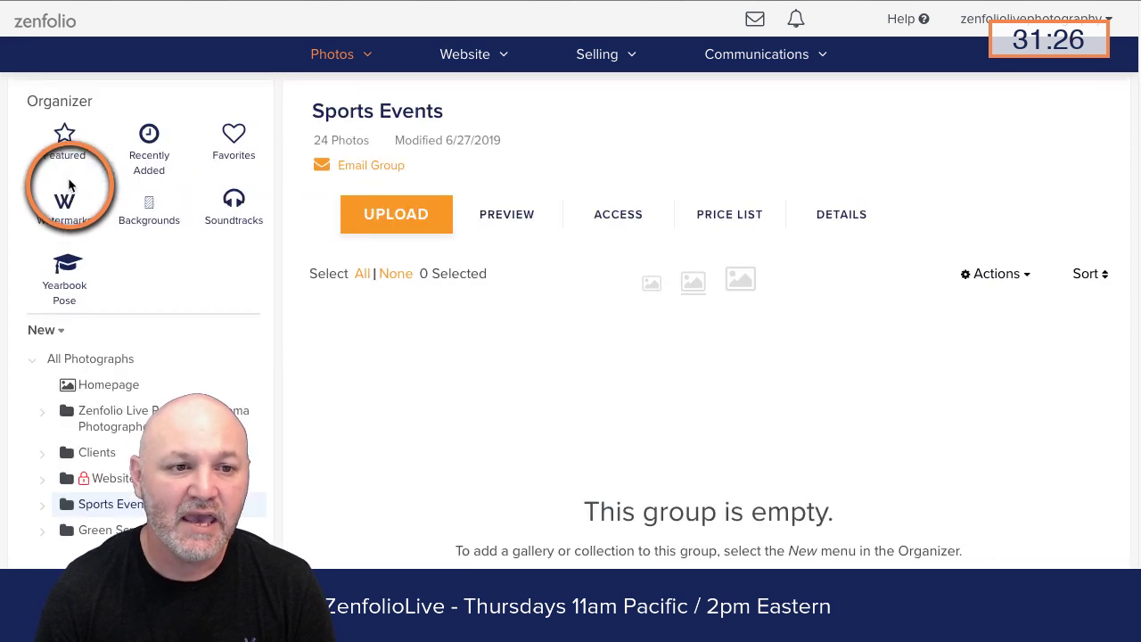
Expand the Sports Events group down to the Zenfolio Spring Baseball 2019 galleries and open the ZEN BLUE gallery
scroll(116, 214, down, 5)
click(41, 167)
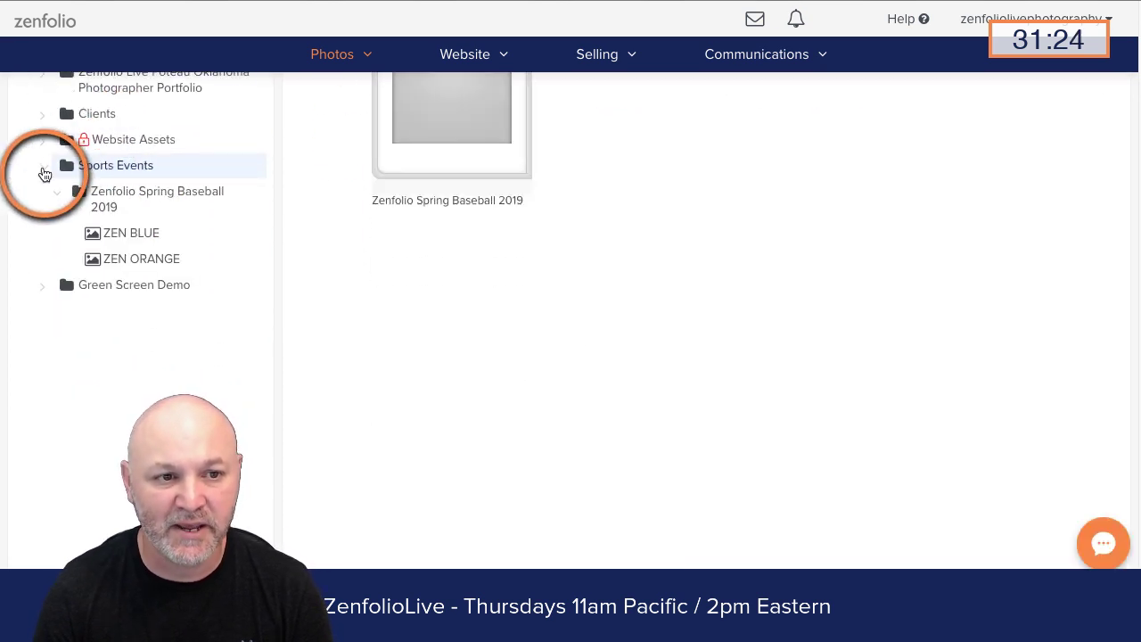
click(58, 198)
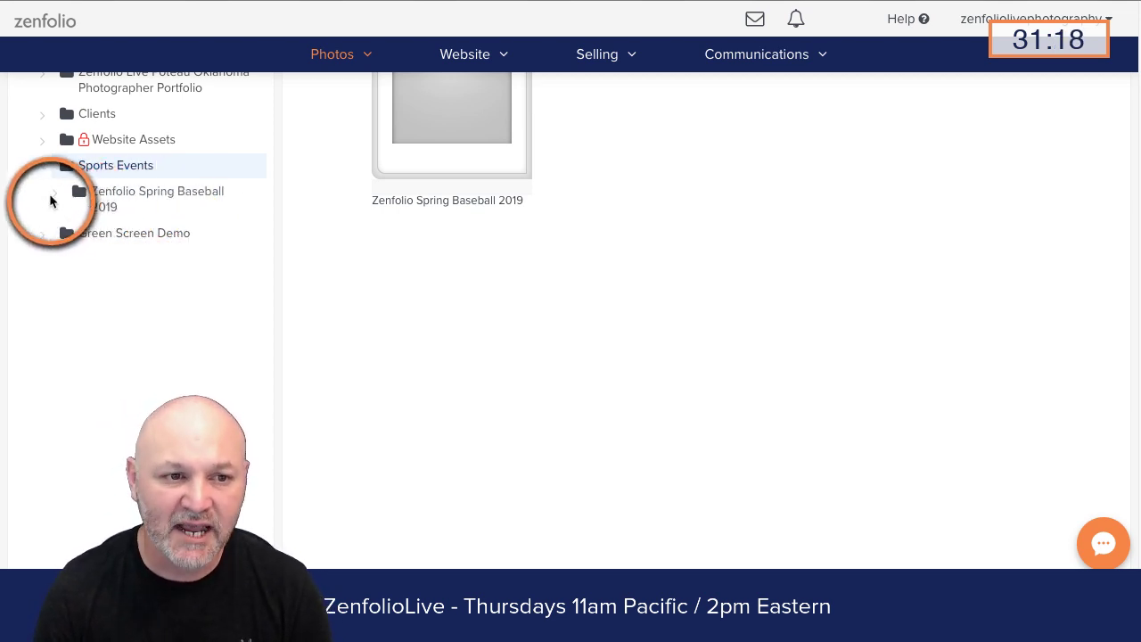
click(55, 194)
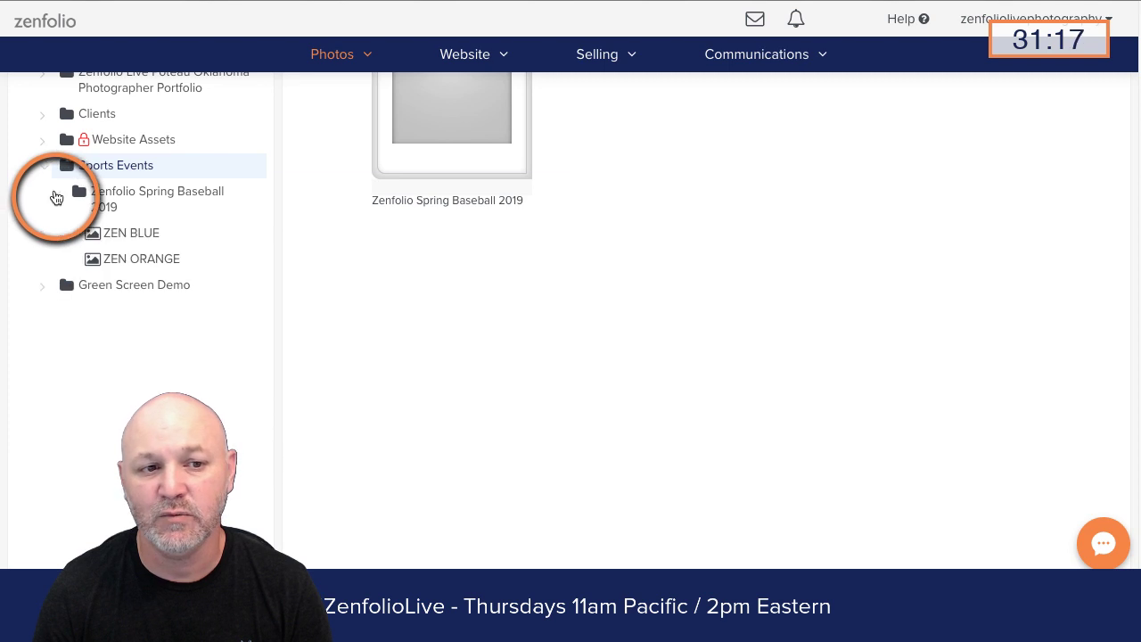
click(126, 235)
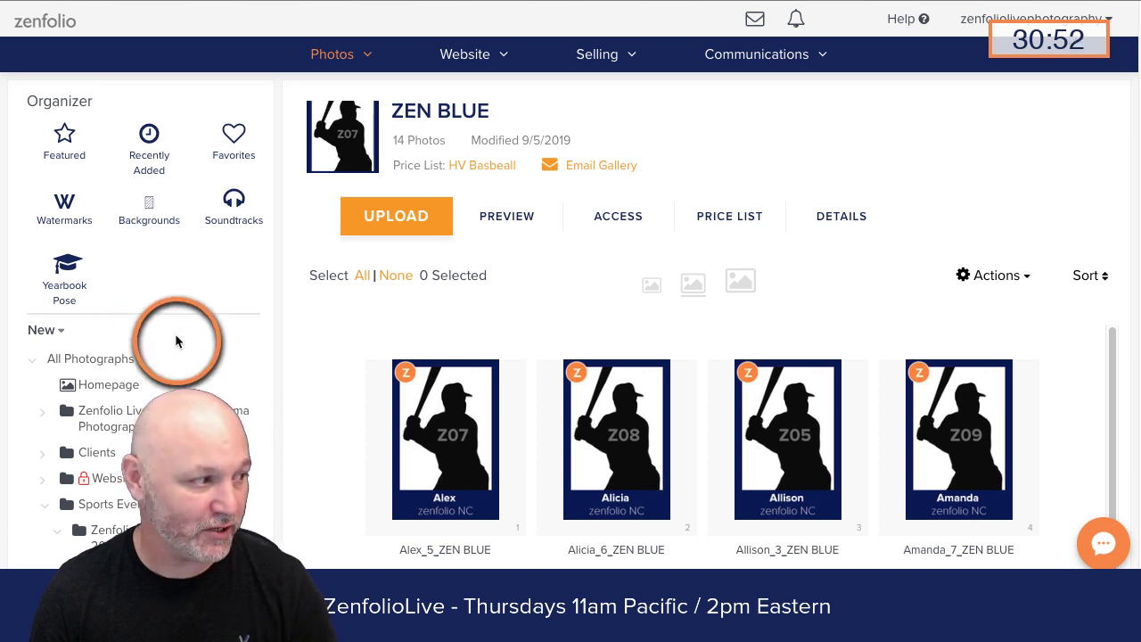
scroll(247, 357, down, 1)
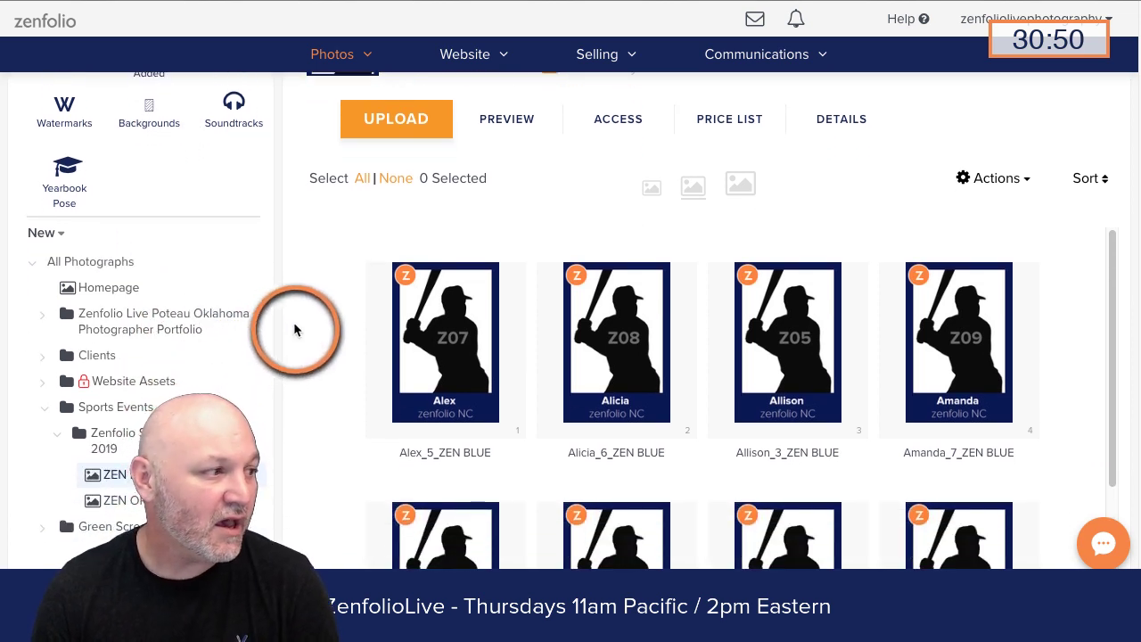
scroll(295, 330, down, 1)
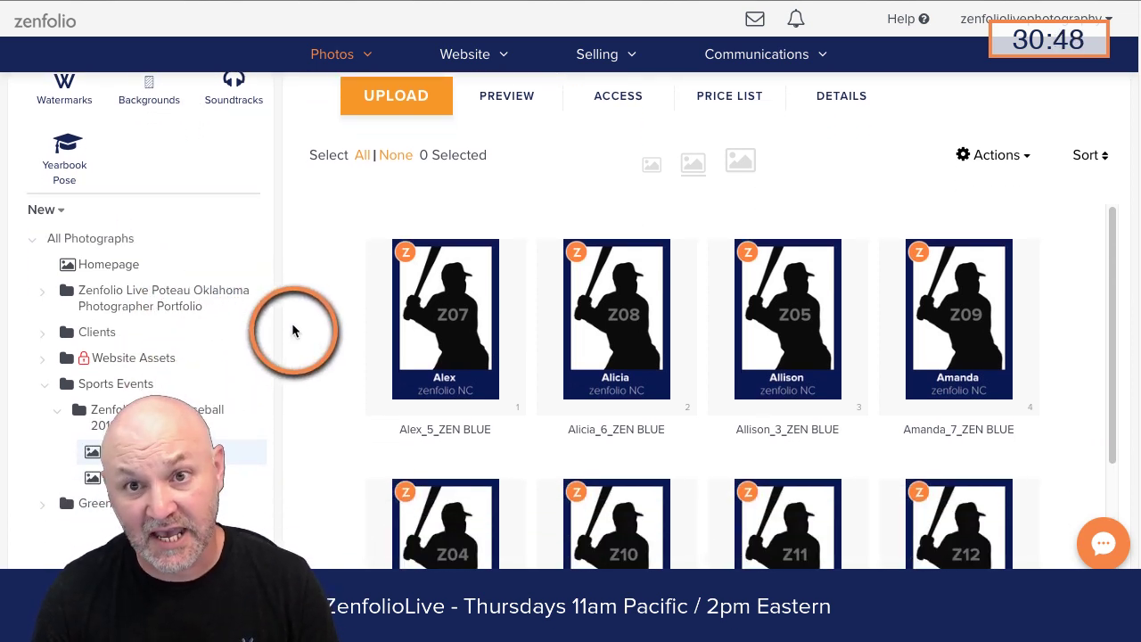
scroll(292, 330, down, 1)
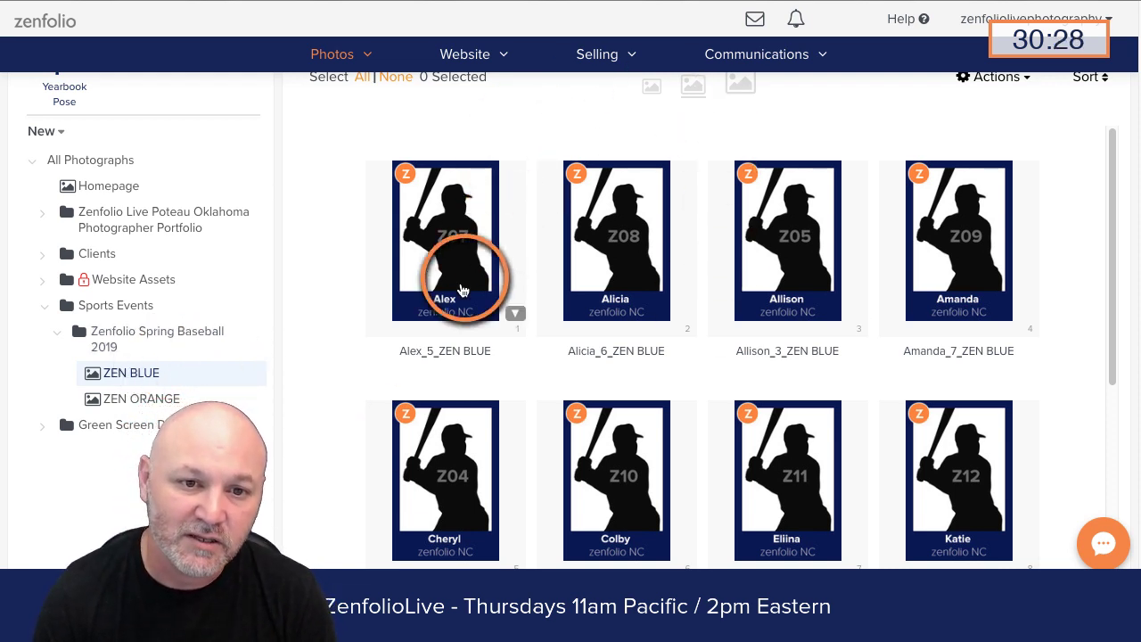
Select the first player photo in the ZEN BLUE gallery and show its details to check the Keywords field
click(455, 252)
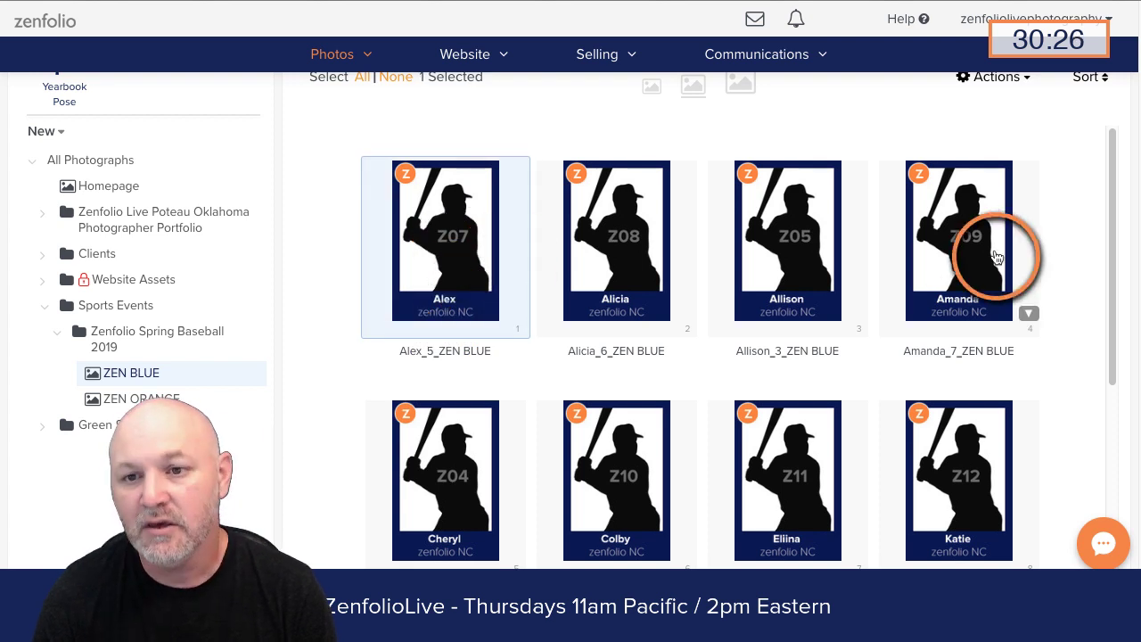
scroll(1057, 265, up, 2)
click(845, 112)
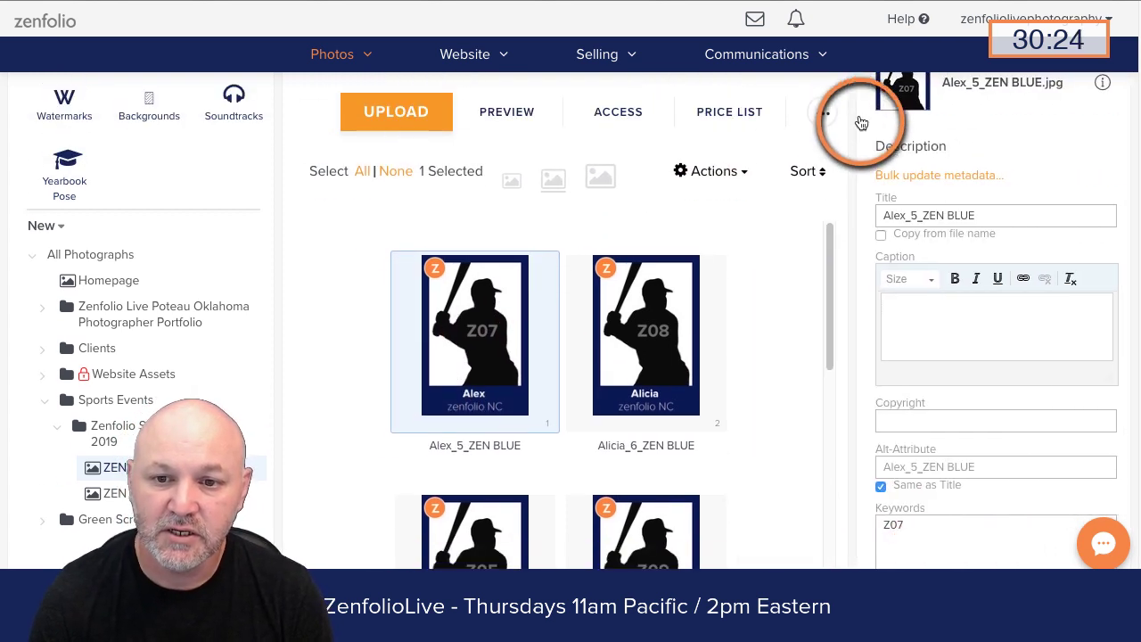
scroll(1052, 152, down, 1)
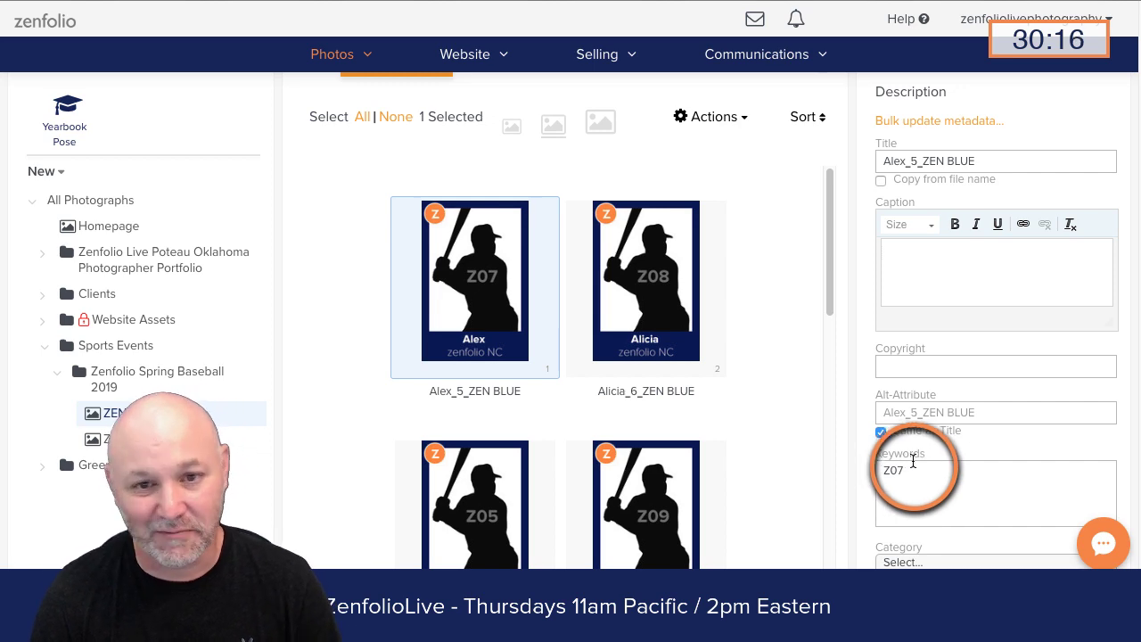
Select the team photo at the end of the ZEN BLUE gallery, check its Keywords field, and save its details
drag(820, 196, 828, 522)
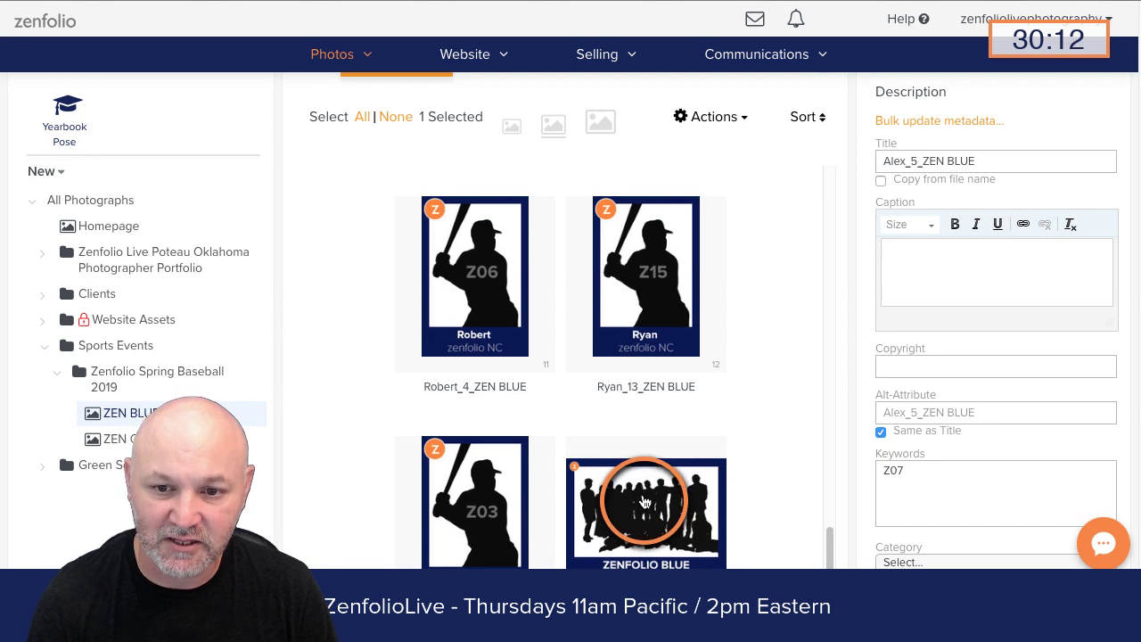
click(615, 481)
scroll(913, 428, down, 1)
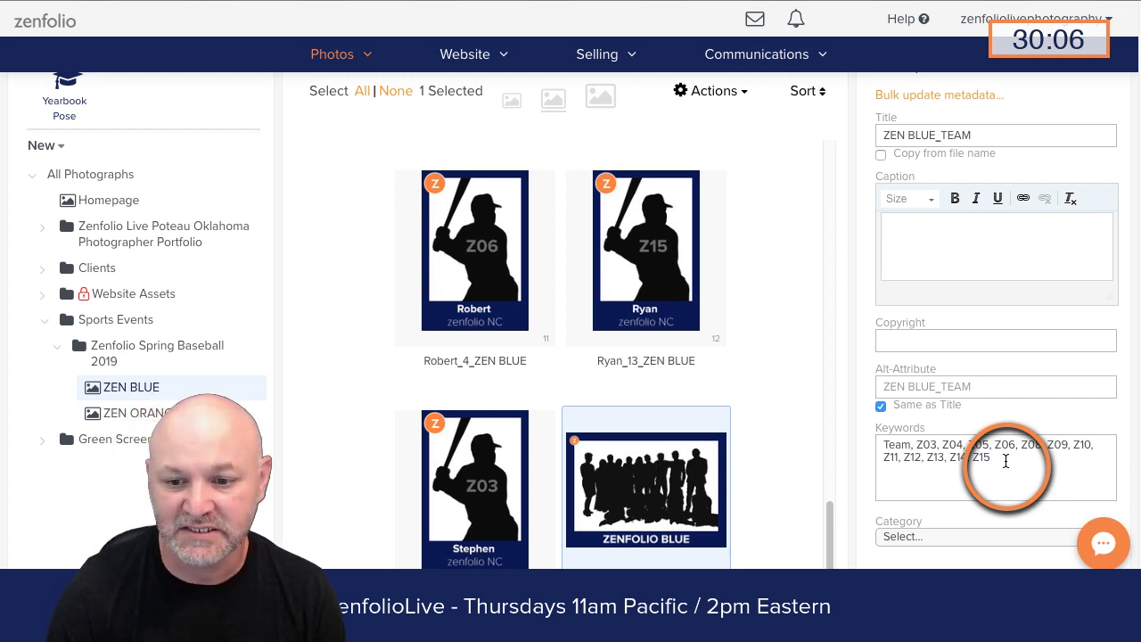
scroll(743, 281, up, 2)
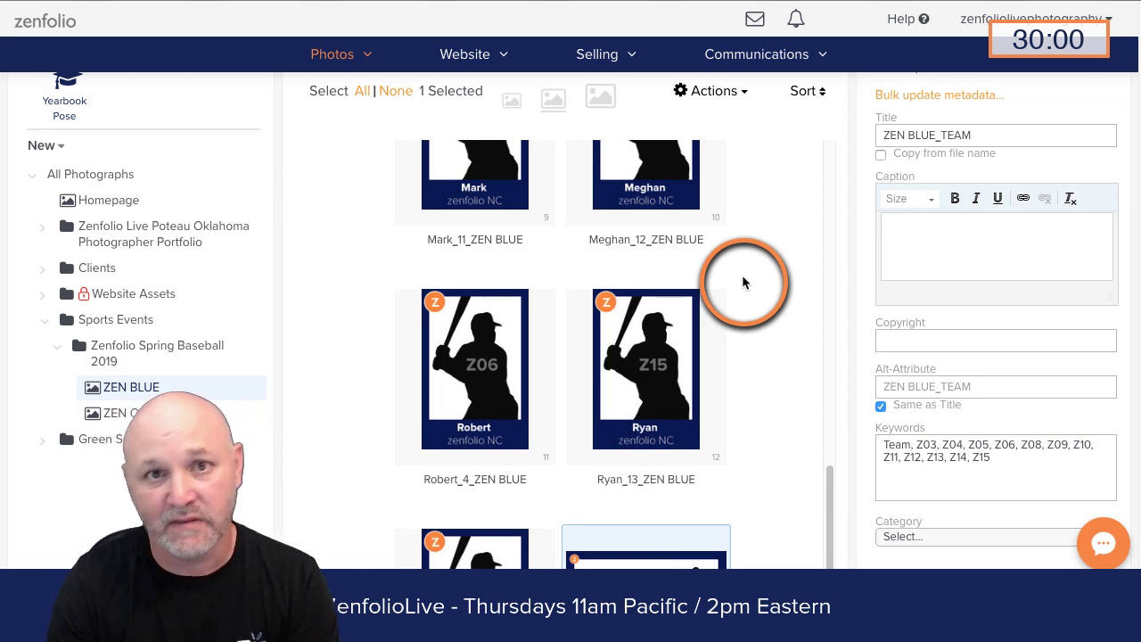
scroll(958, 307, down, 5)
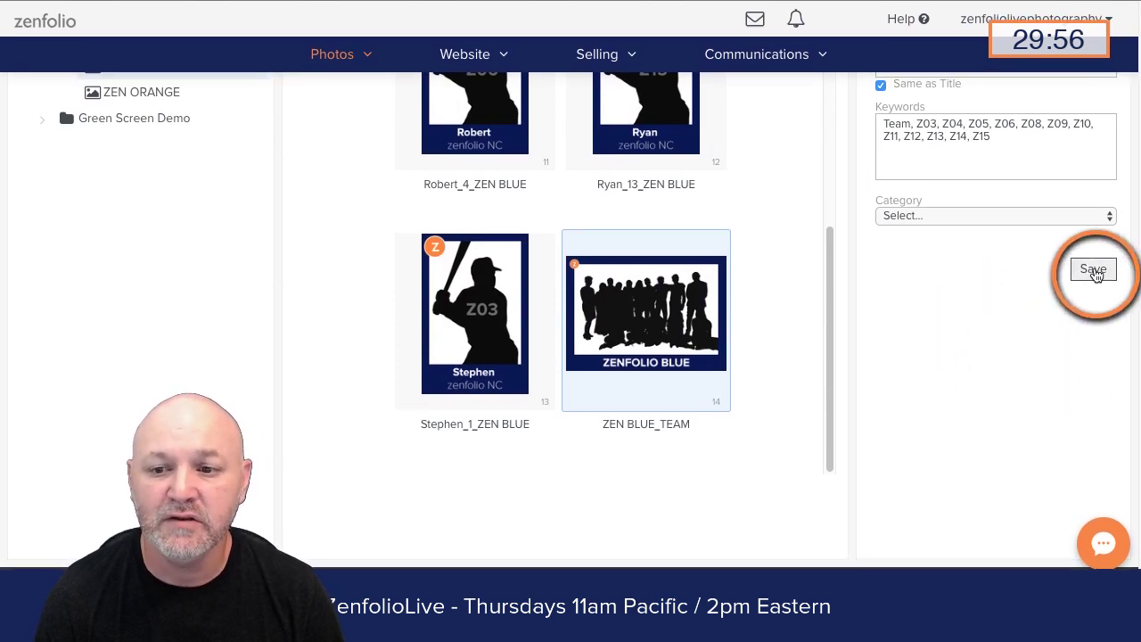
click(1093, 265)
Convert the Zenfolio Spring Baseball 2019 group to an event and set its restrictions to Restricted by passcode
scroll(714, 349, up, 6)
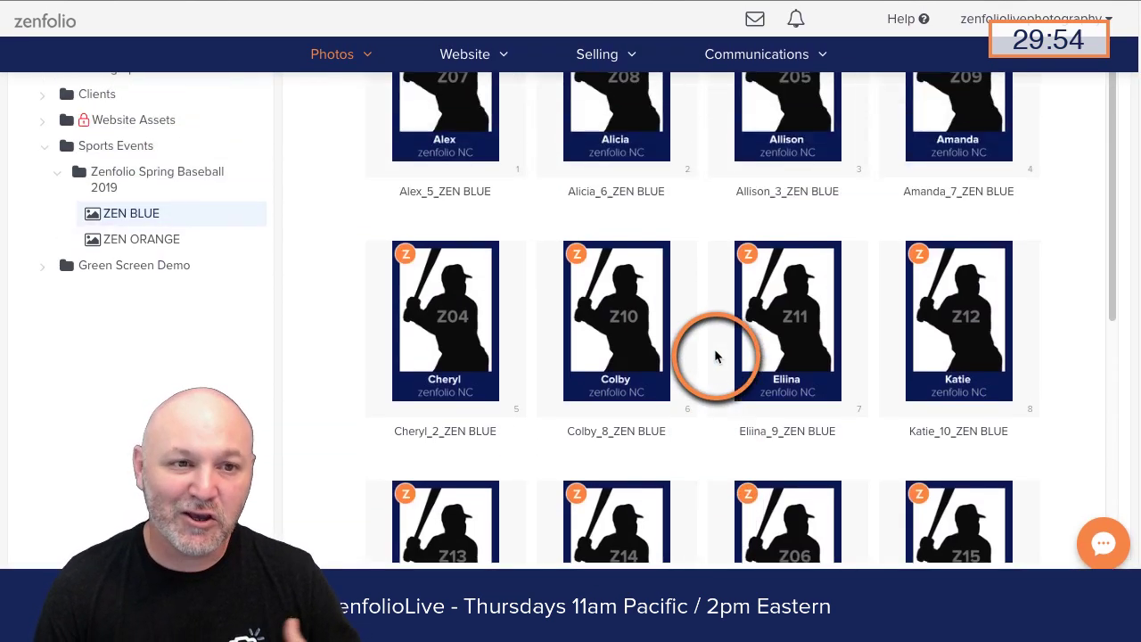
scroll(714, 356, up, 1)
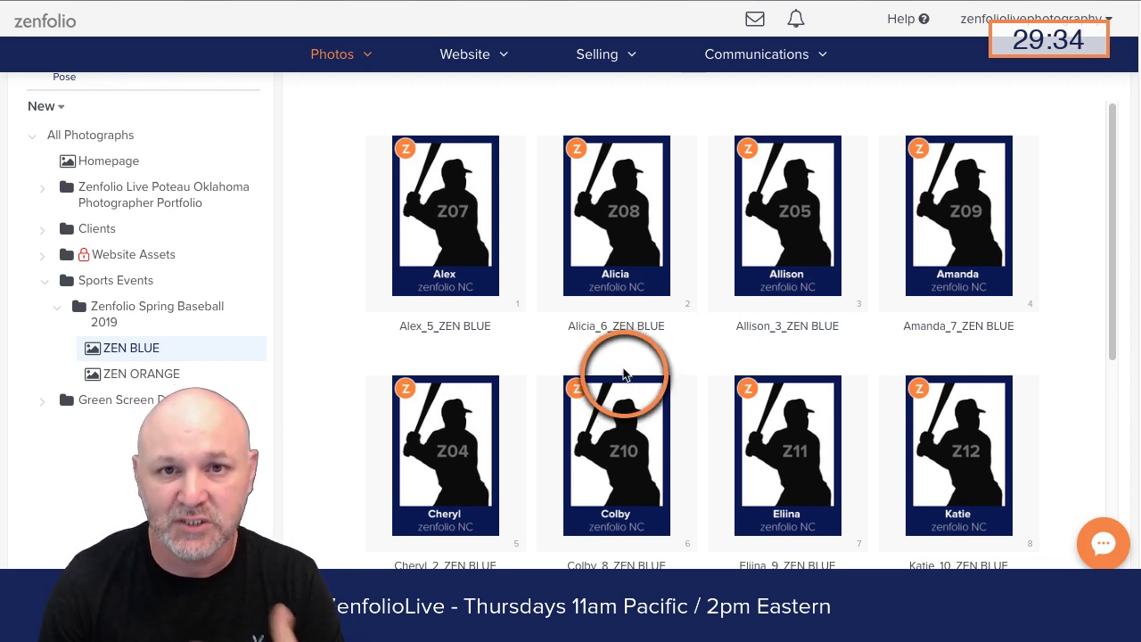
mouse_move(657, 340)
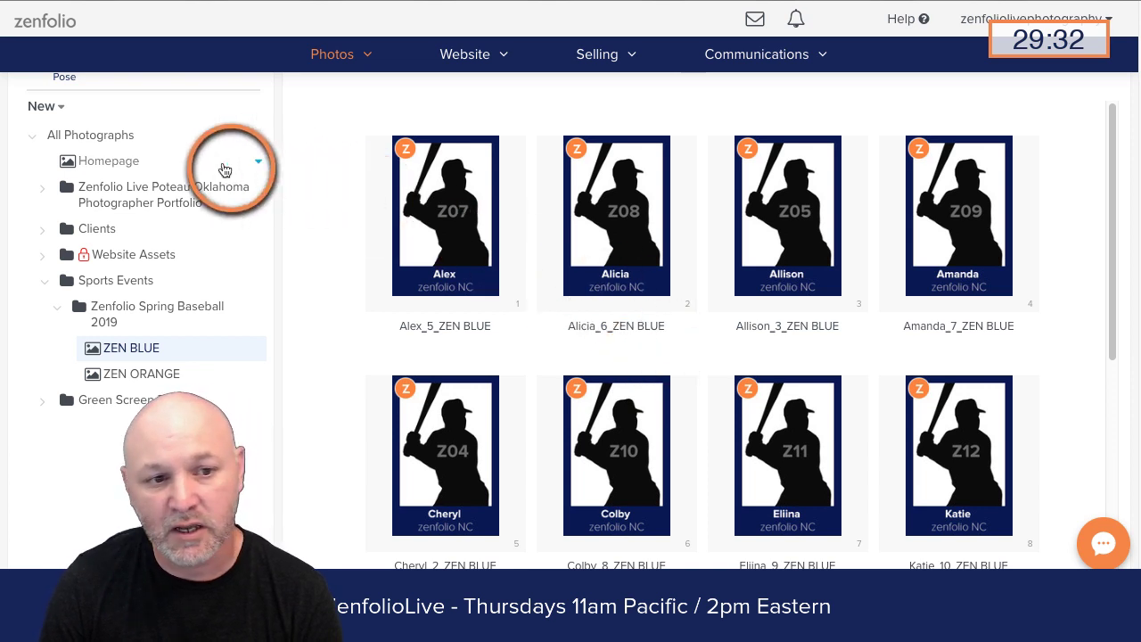
mouse_move(76, 316)
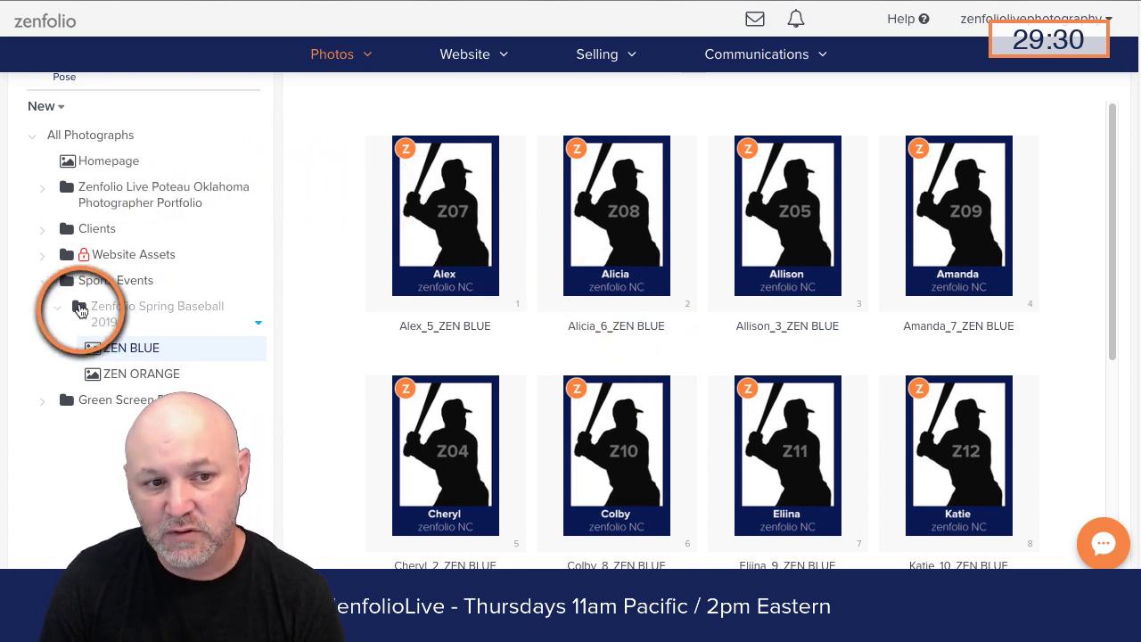
click(259, 326)
click(220, 252)
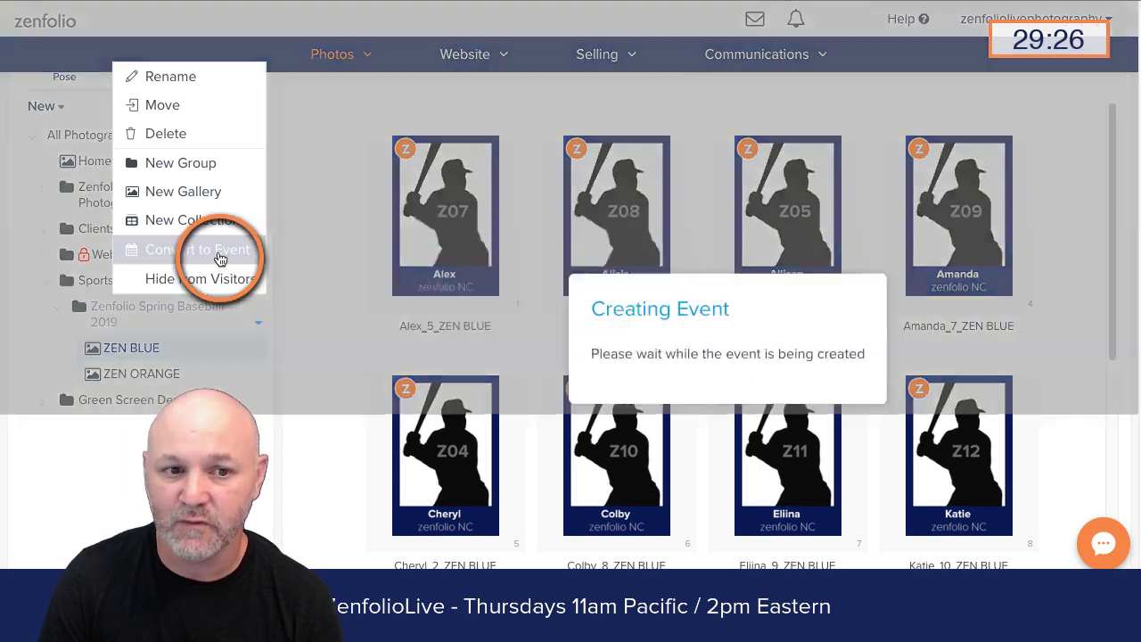
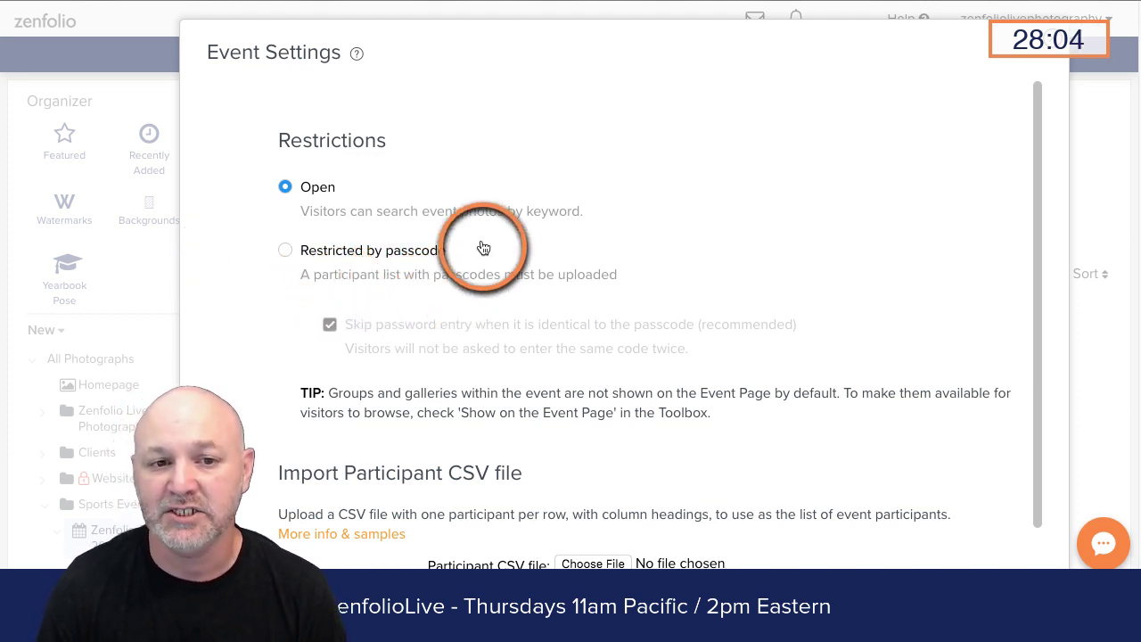
click(285, 253)
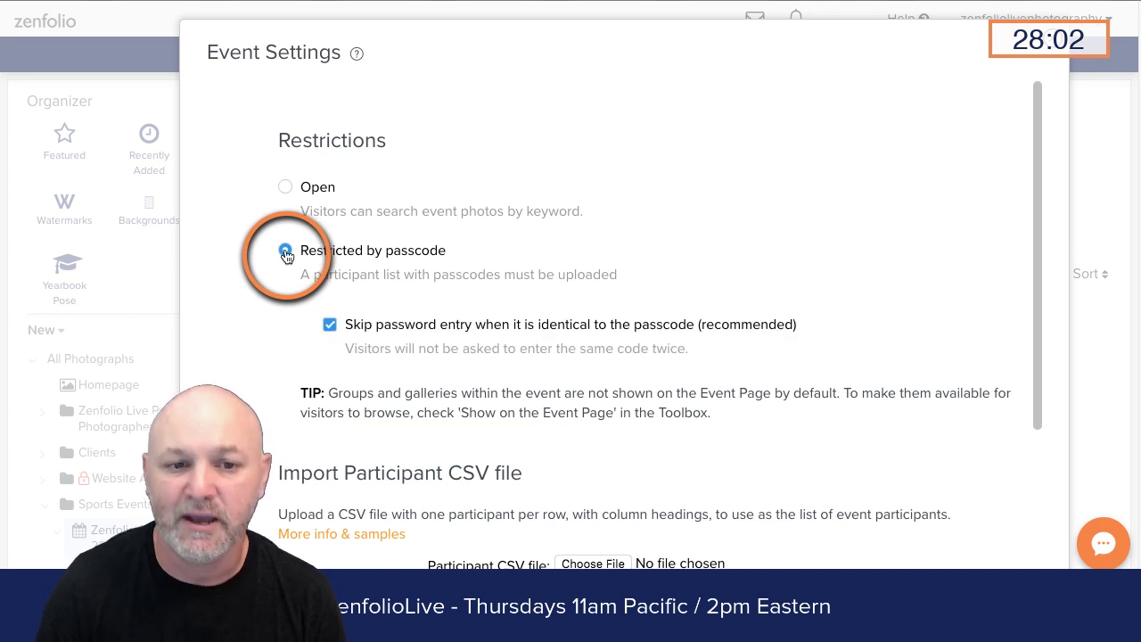
scroll(748, 196, down, 5)
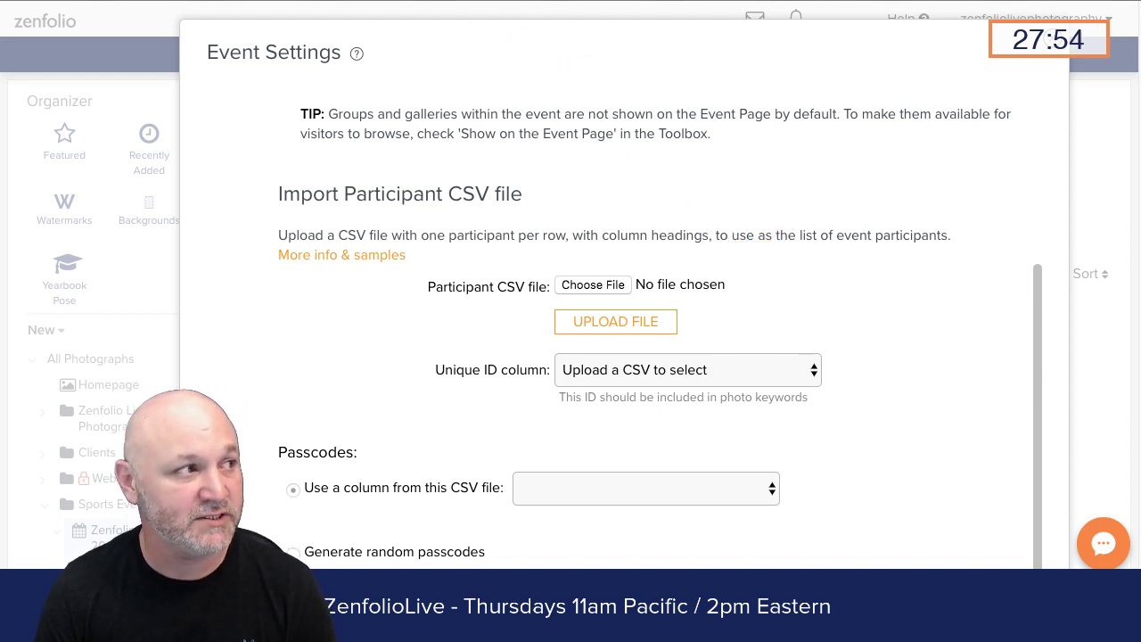
Switch to the participant list in Google Sheets and clear the contents of columns E and F
key(alt+Tab)
click(560, 415)
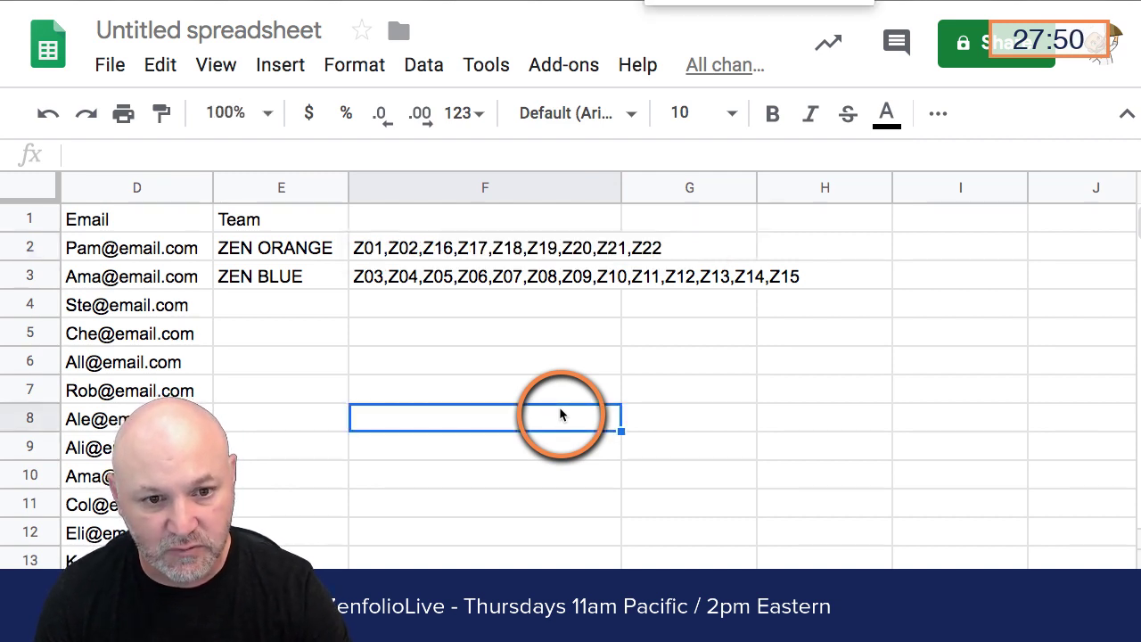
key(ctrl+minus)
key(ctrl+minus)
key(ctrl+minus)
key(ctrl+minus)
click(560, 410)
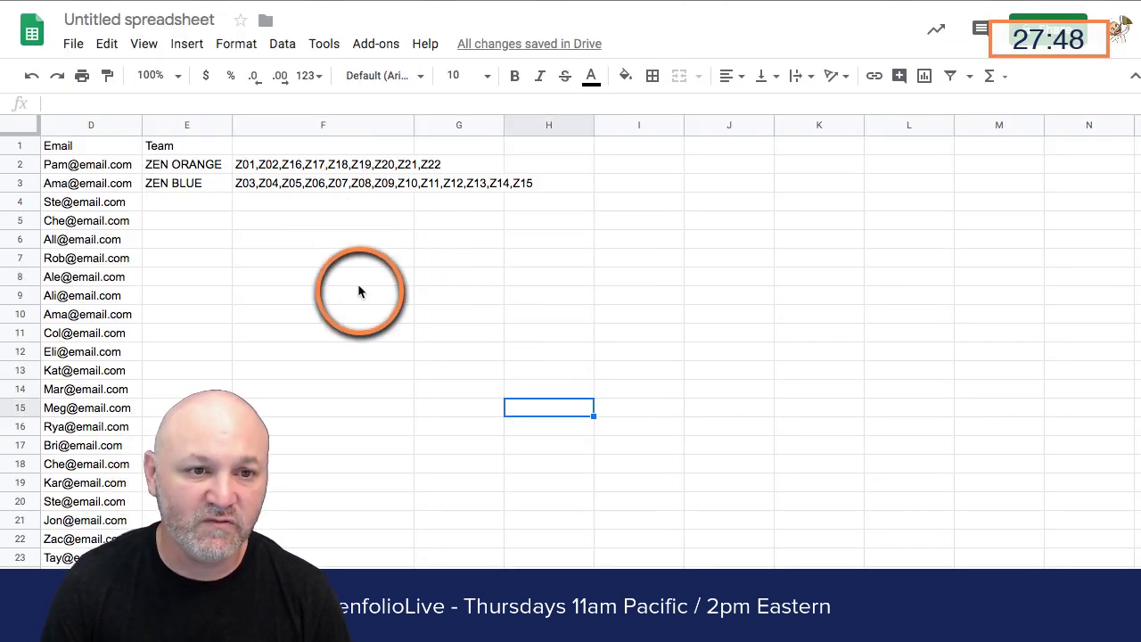
scroll(417, 535, left, 3)
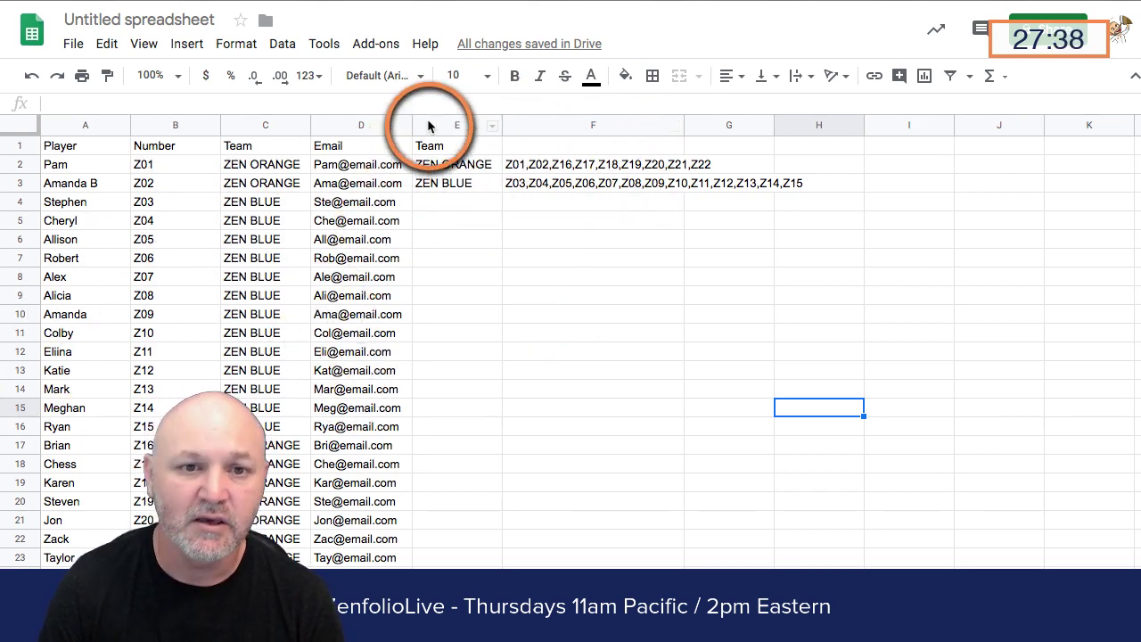
drag(427, 125, 646, 150)
key(Delete)
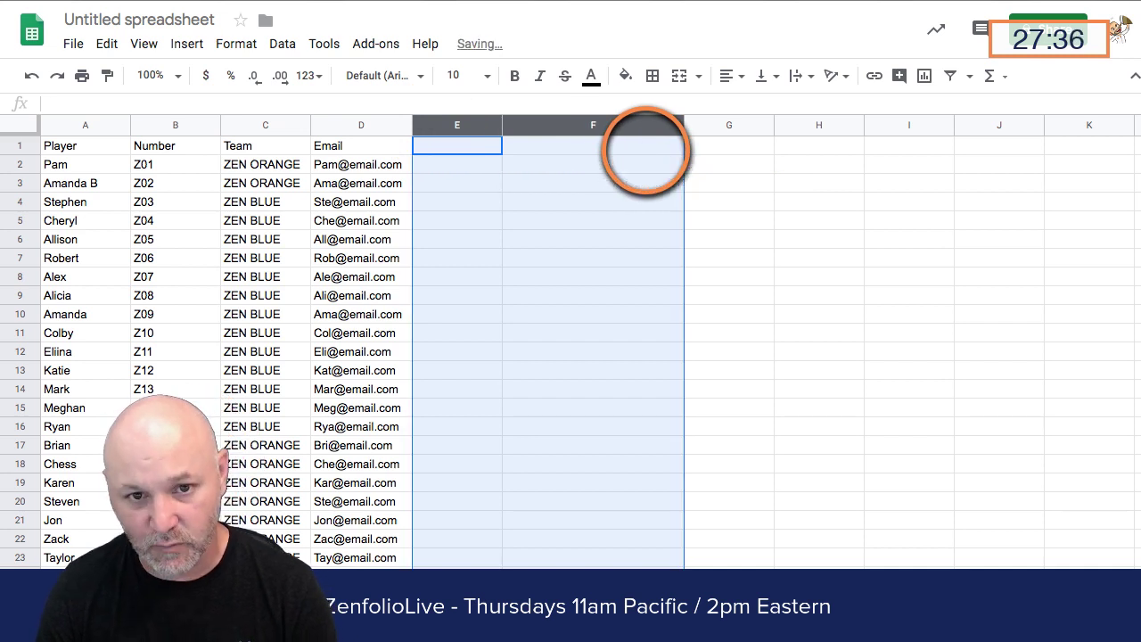
click(778, 277)
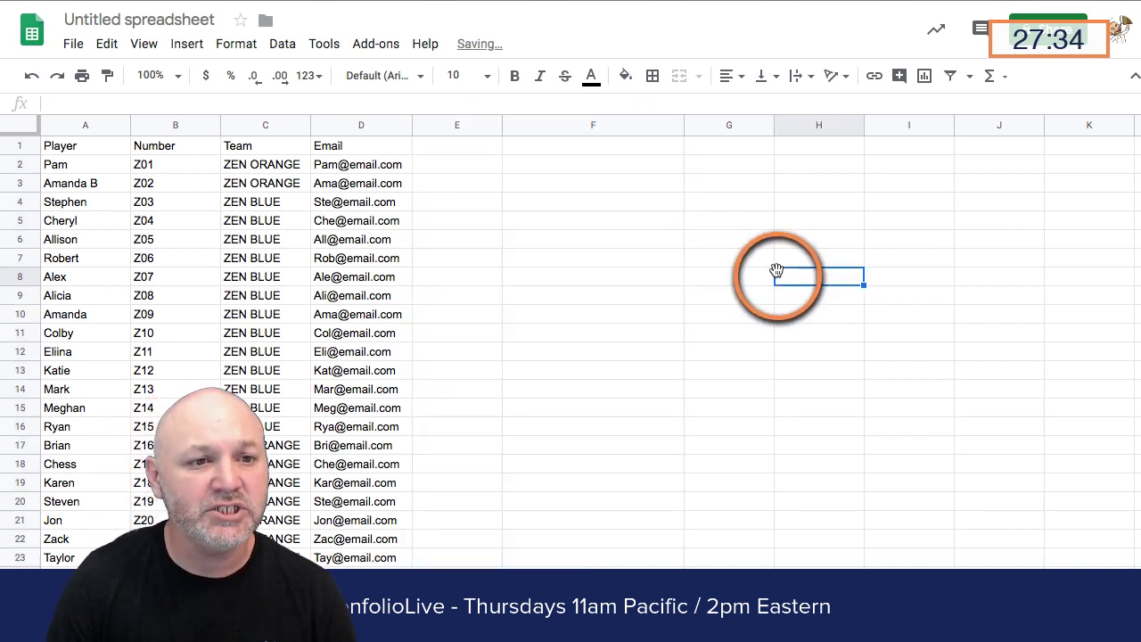
Look through the spreadsheet's download formats, including comma-separated values, and close the list without downloading
click(77, 44)
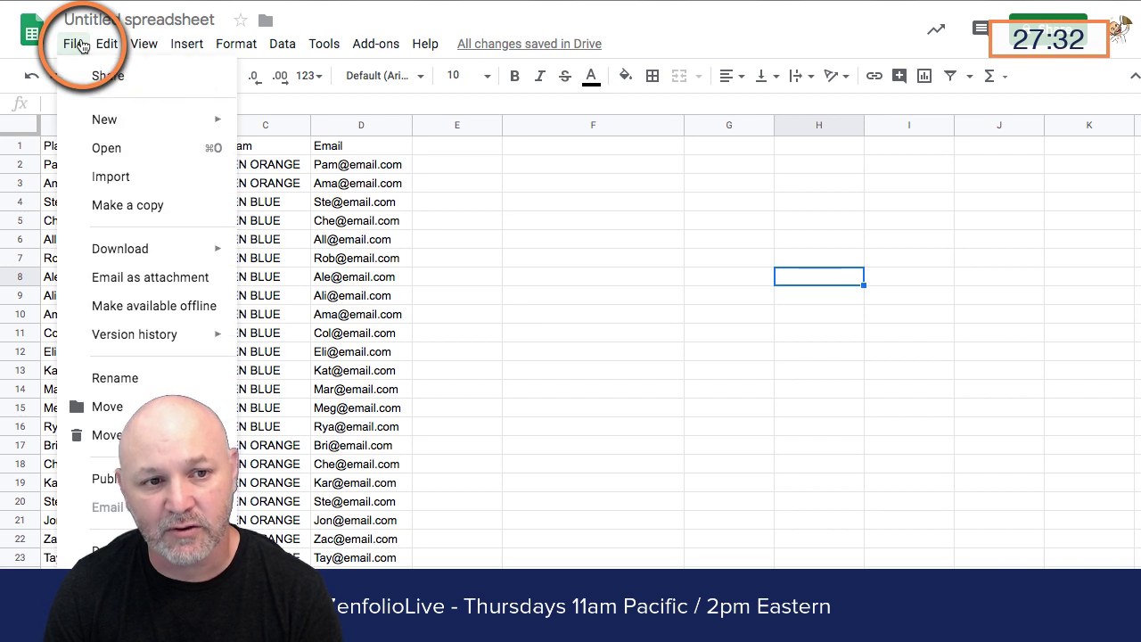
mouse_move(114, 253)
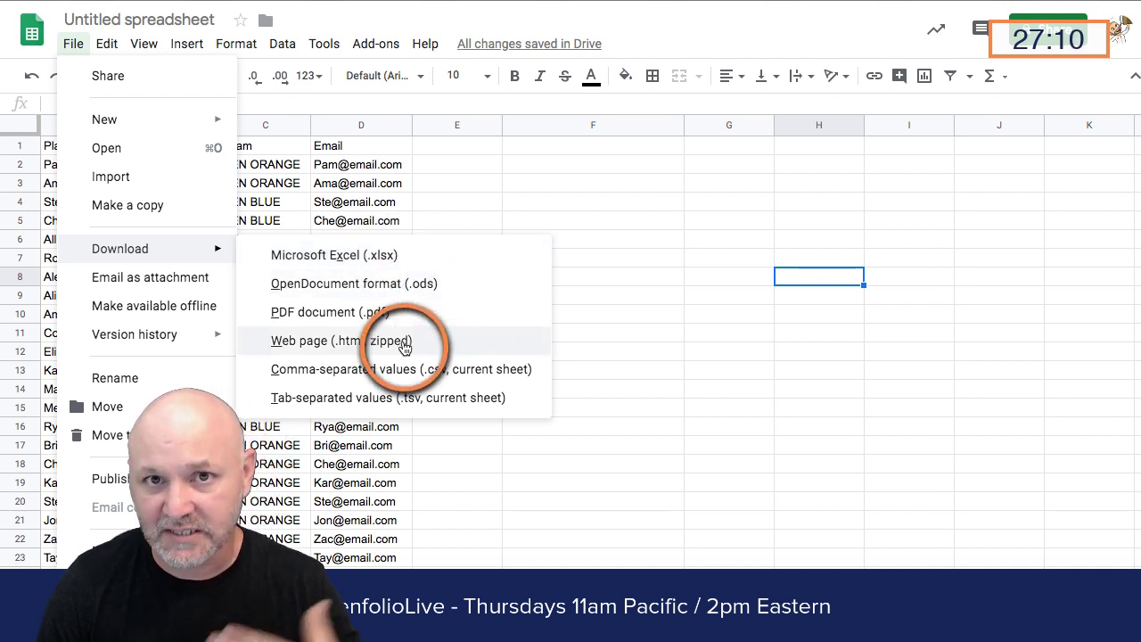
click(733, 239)
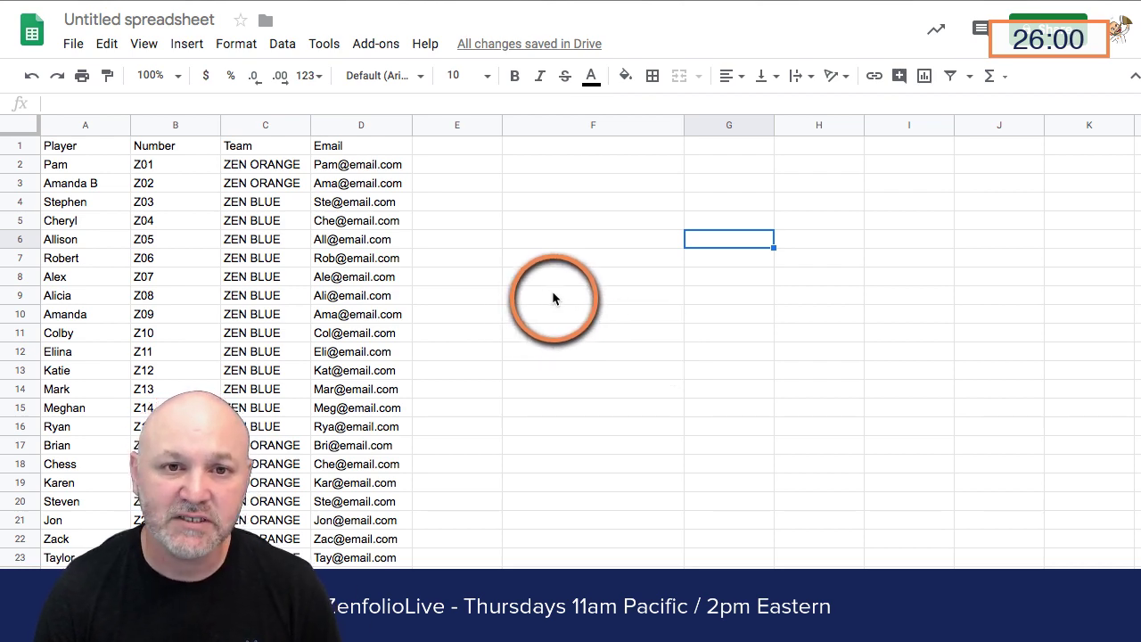
Return to Zenfolio's Event Settings and upload the participant list CSV from the Zenfolio Basbeall Event Demo folder in Demo Assests
key(ctrl+Tab)
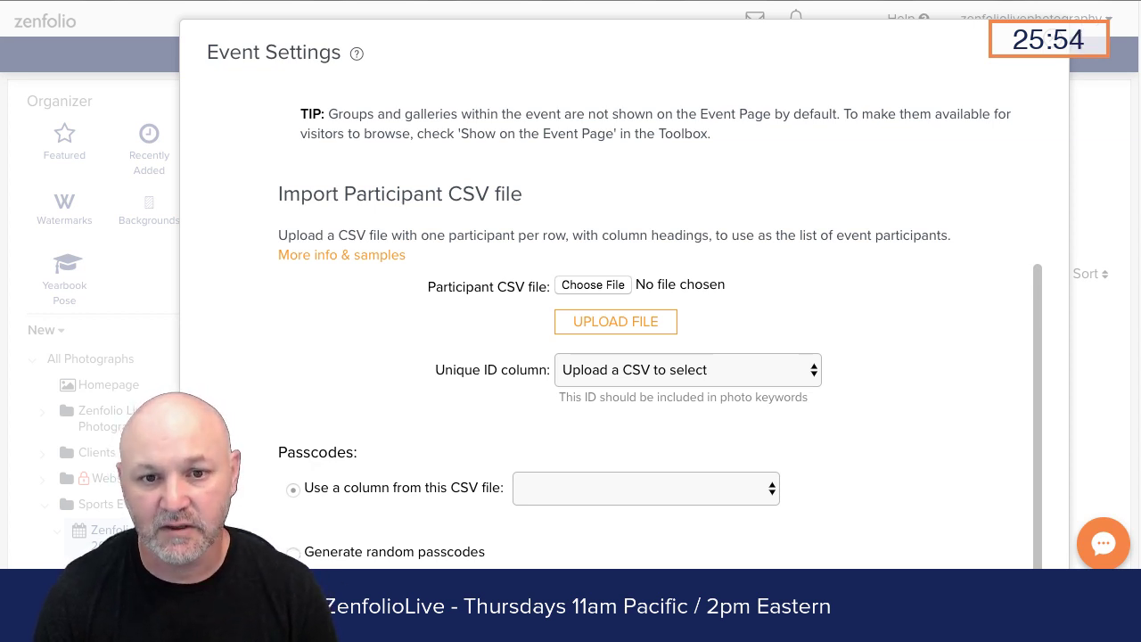
click(613, 285)
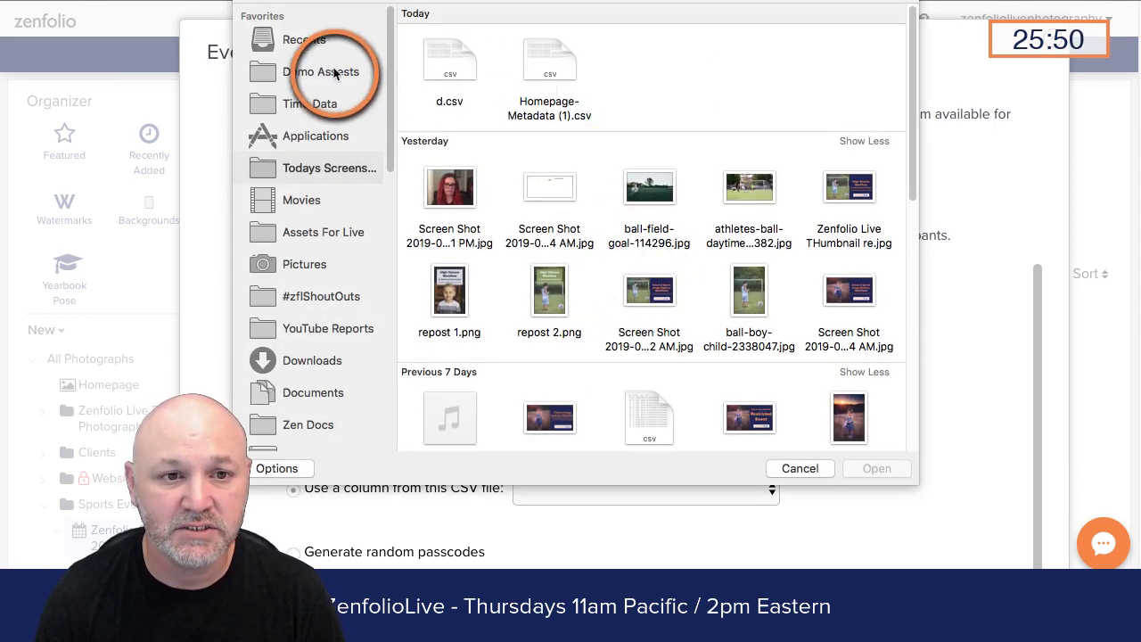
click(334, 73)
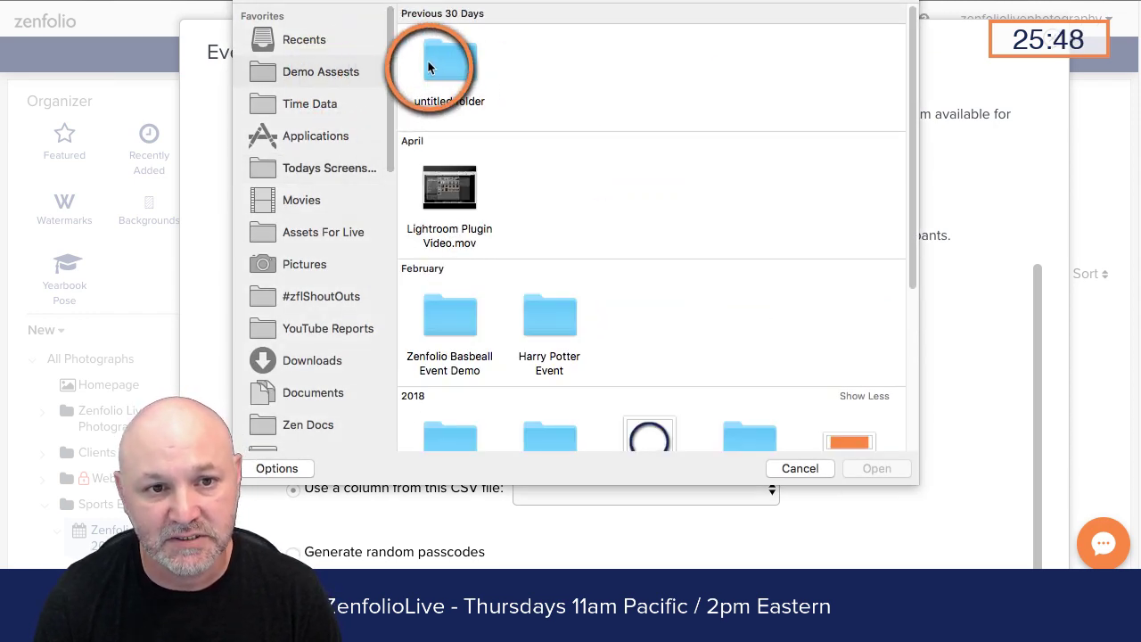
scroll(610, 209, down, 1)
double_click(458, 294)
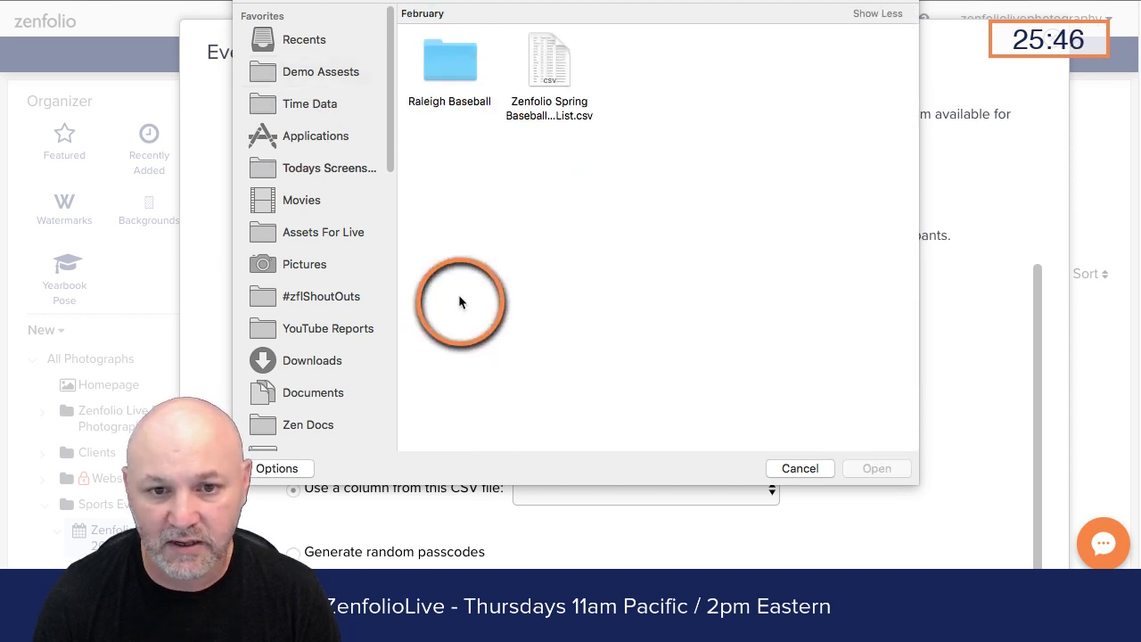
click(565, 63)
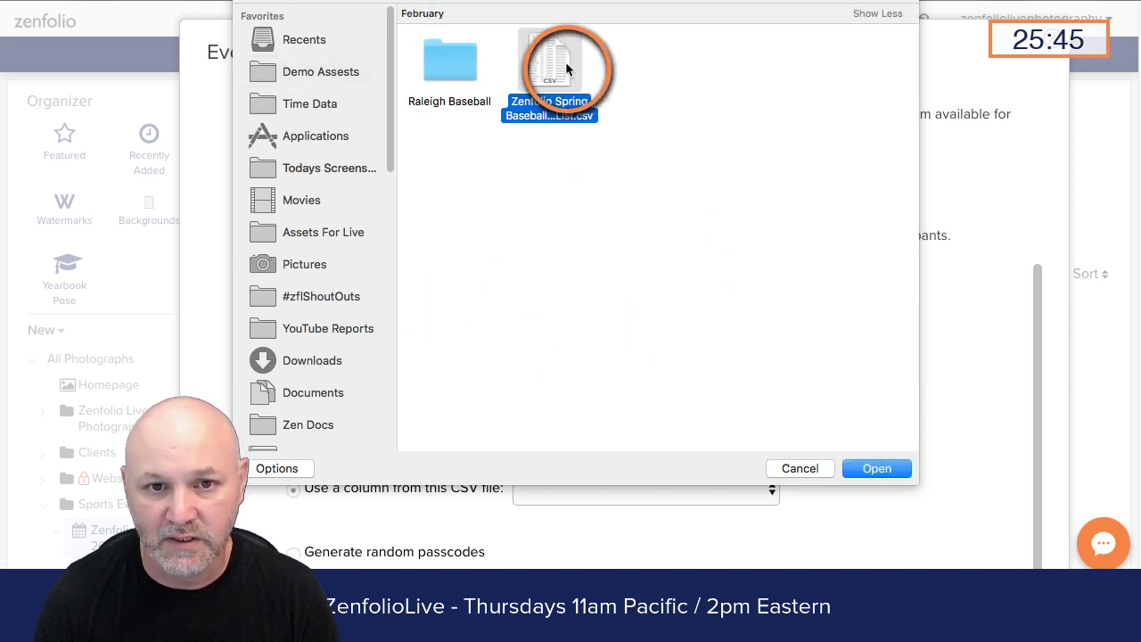
click(887, 463)
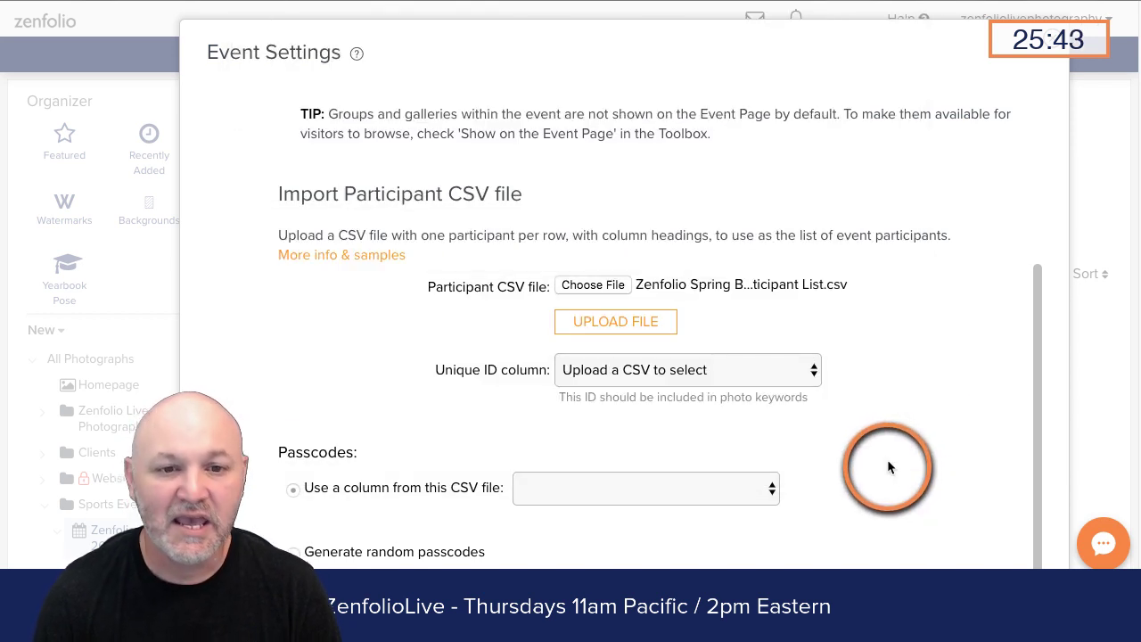
click(630, 323)
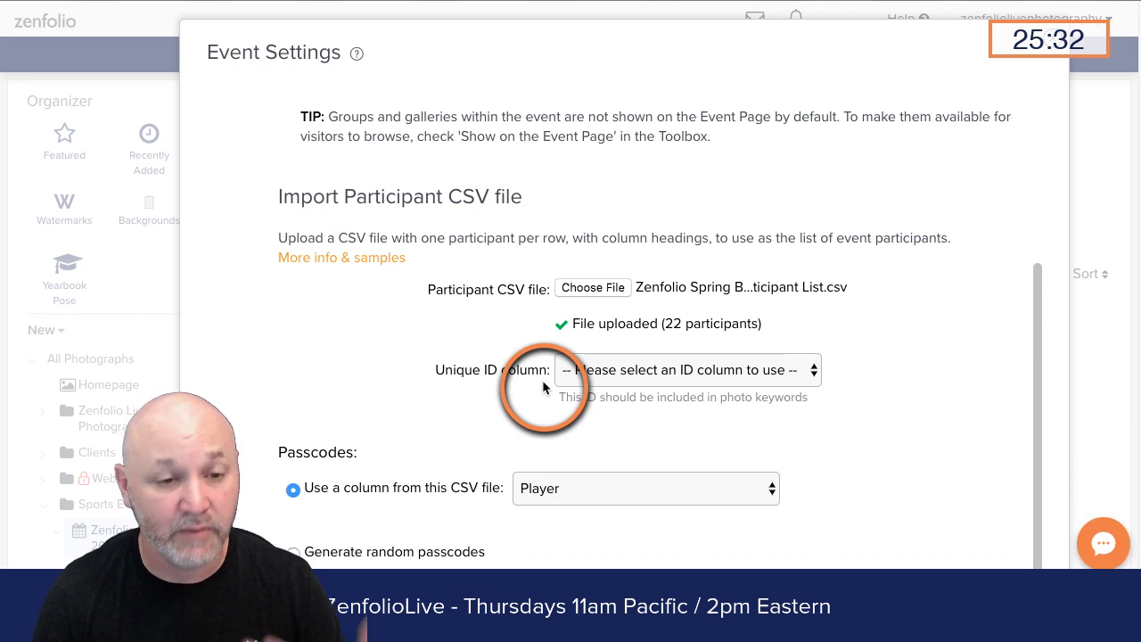
Check the column headings in the participant spreadsheet and set the event's Unique ID column to Number
click(397, 3)
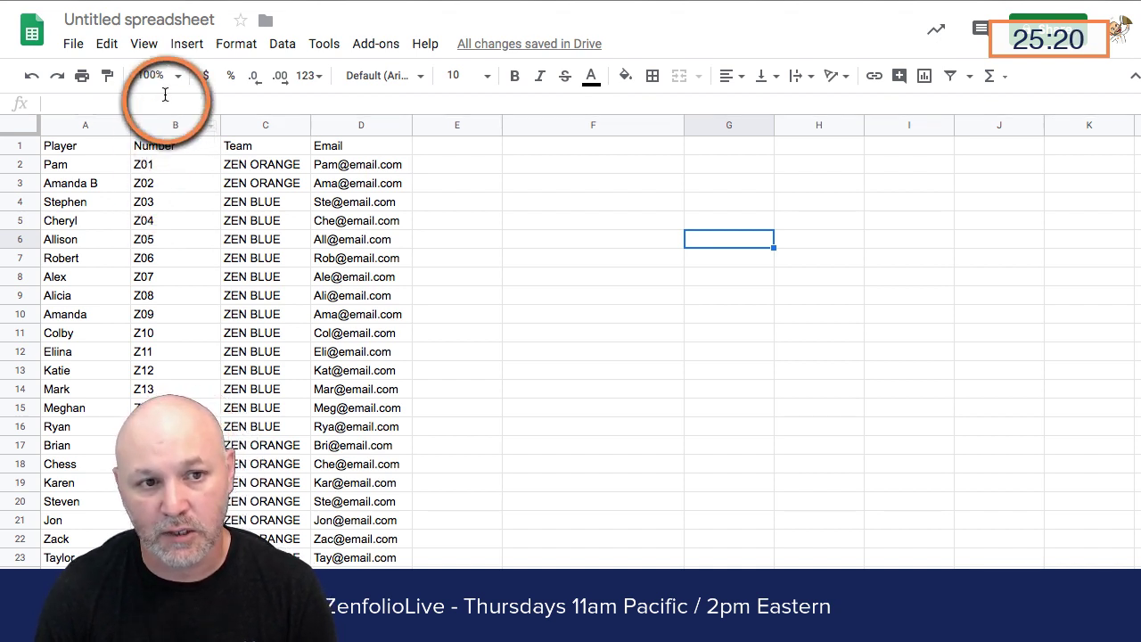
key(ctrl+Tab)
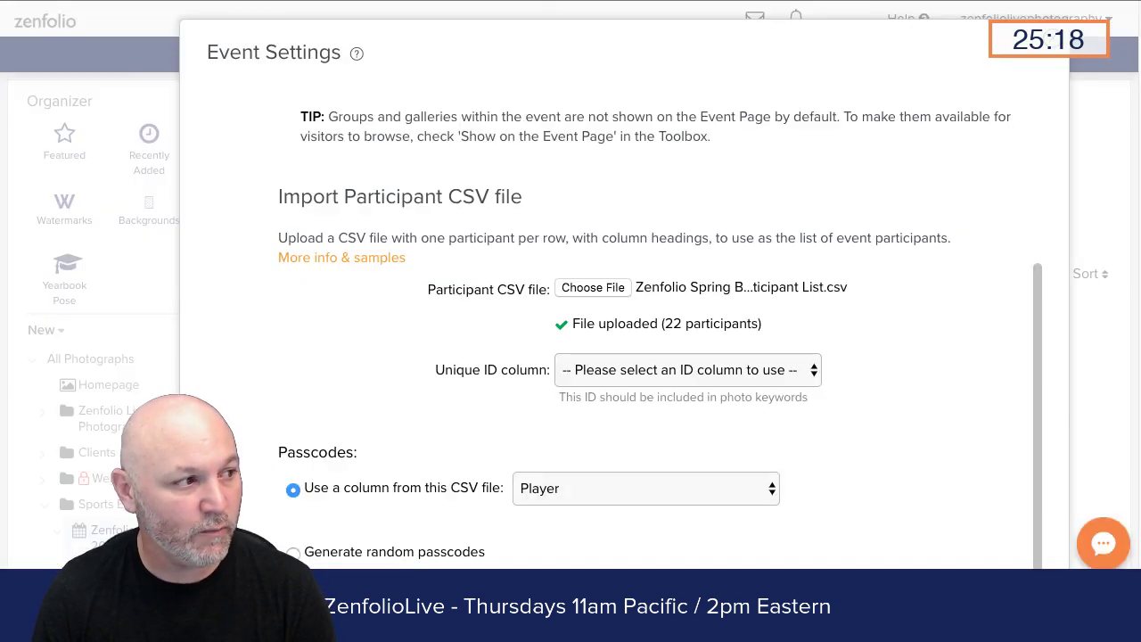
click(814, 371)
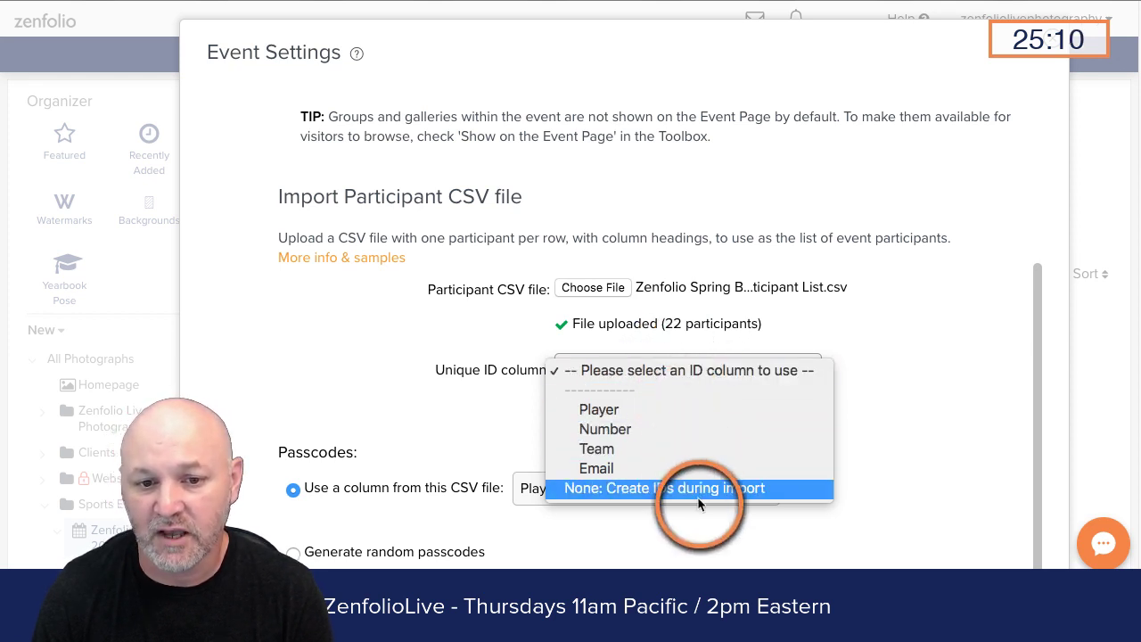
click(600, 431)
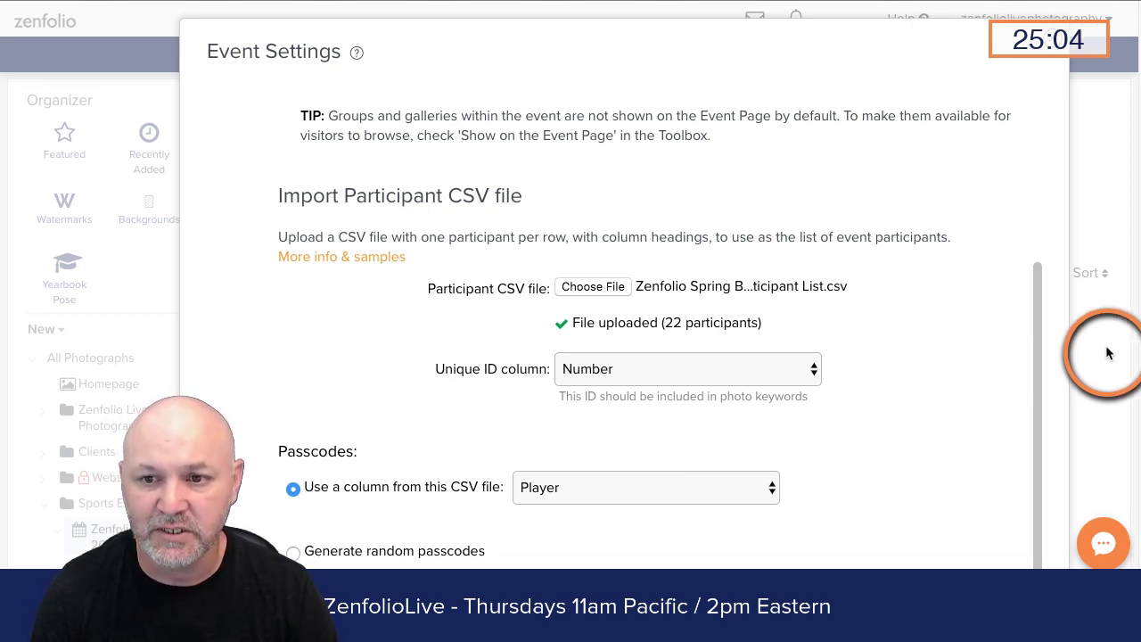
Choose randomly generated passcodes instead of the CSV's Number column and save the event settings
scroll(1107, 353, down, 1)
scroll(1107, 353, down, 2)
scroll(1105, 354, up, 1)
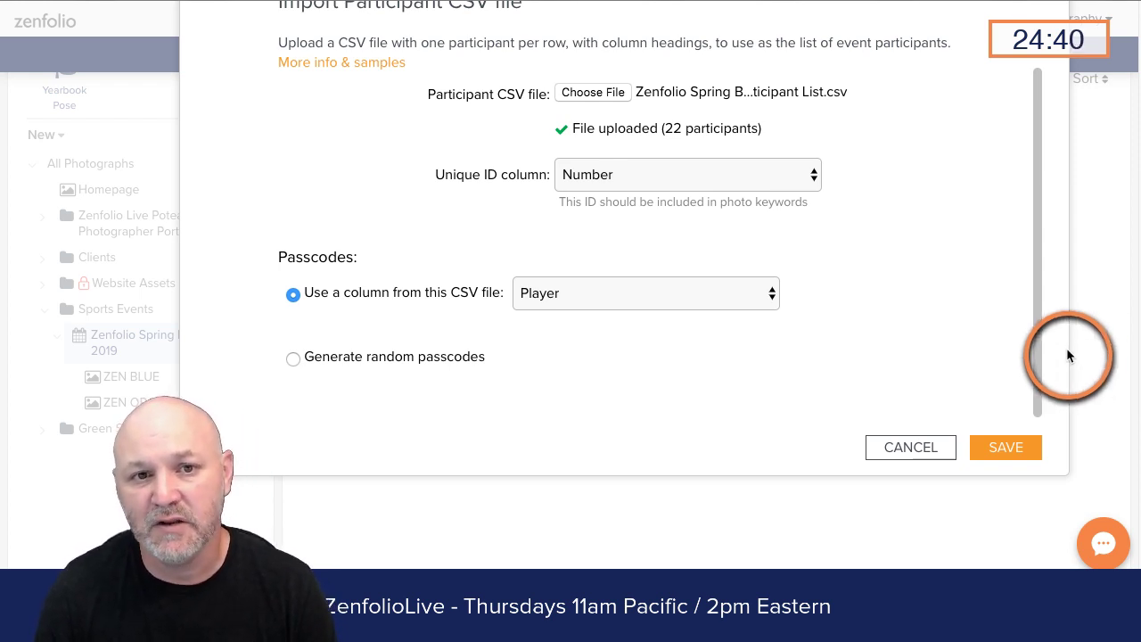
click(581, 291)
click(590, 312)
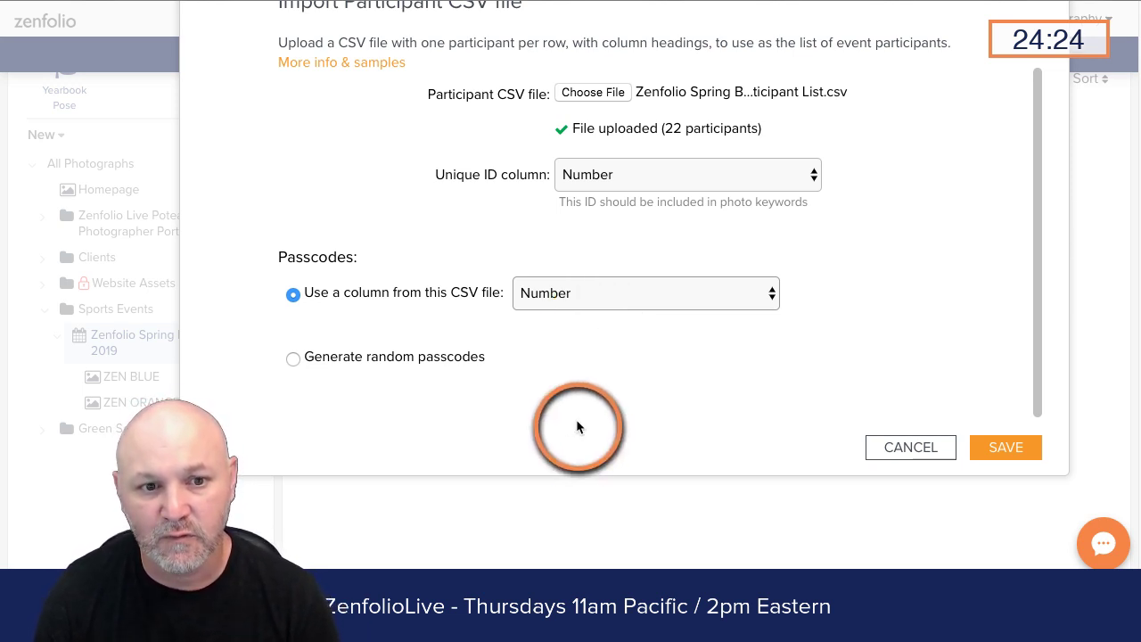
click(293, 357)
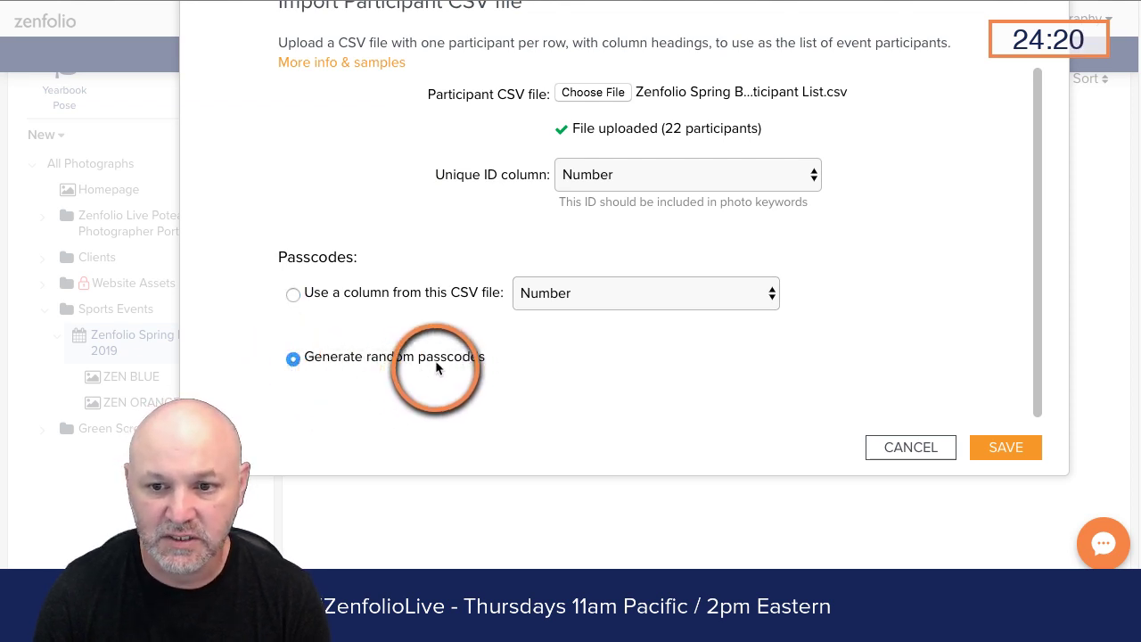
click(1008, 448)
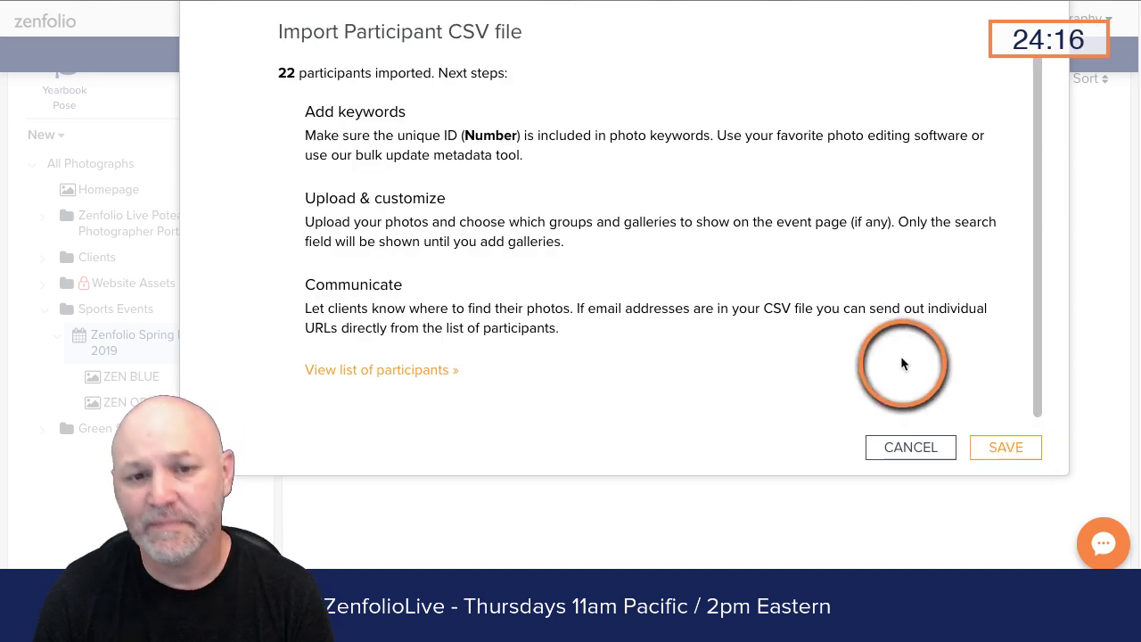
Review the import's next steps, open the participant list, and sort it by photo count in ascending order
scroll(896, 361, up, 1)
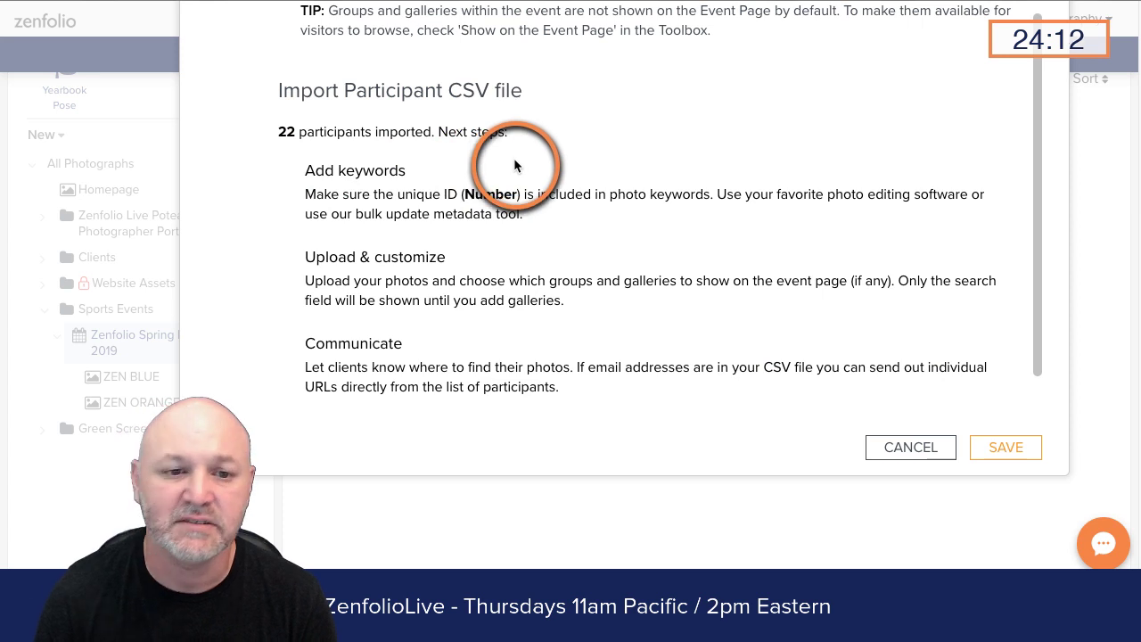
scroll(514, 158, down, 1)
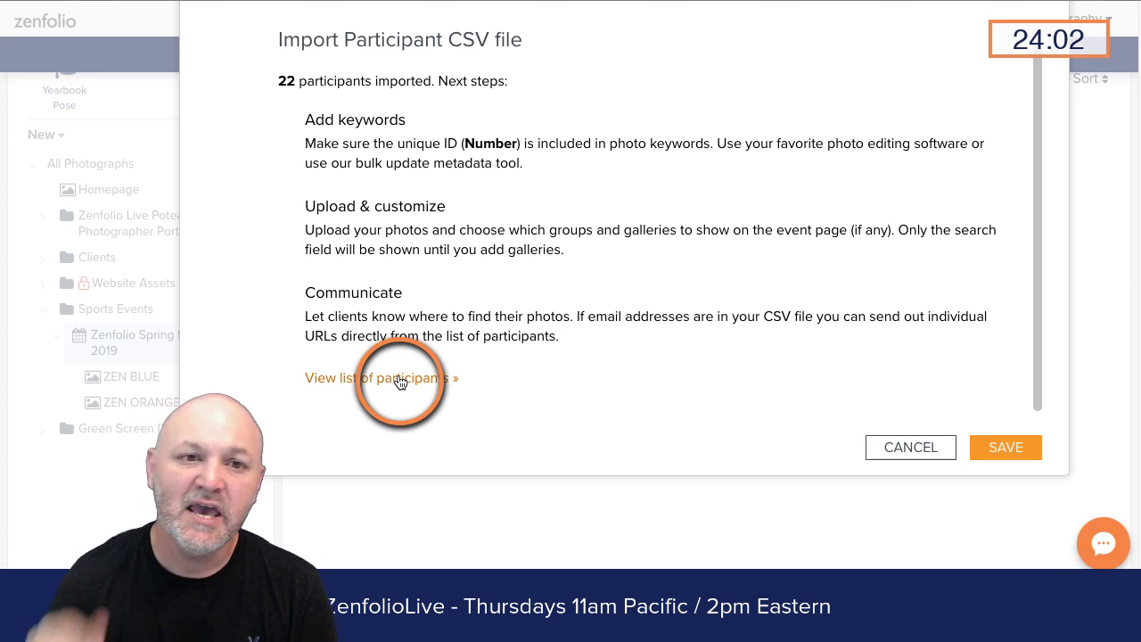
click(400, 378)
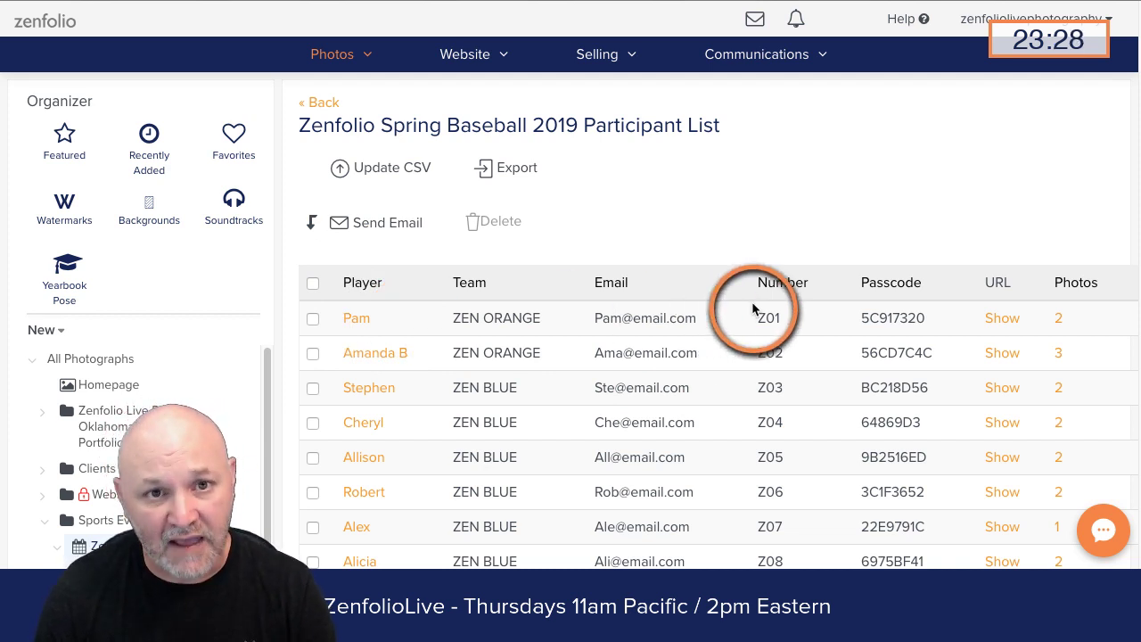
click(1072, 285)
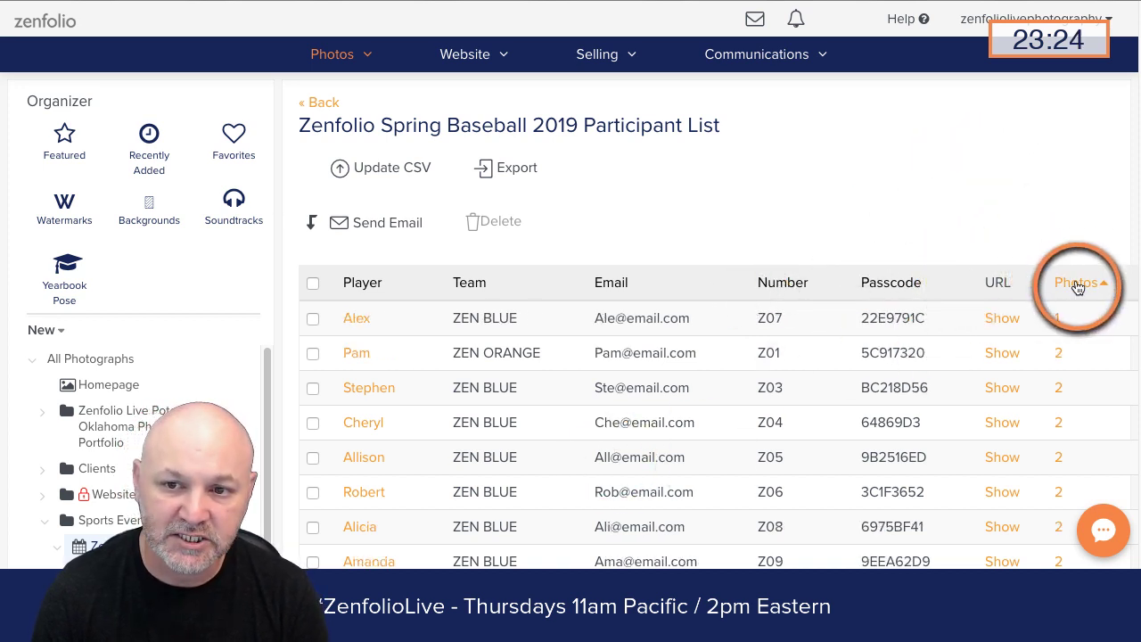
click(1076, 284)
click(1073, 283)
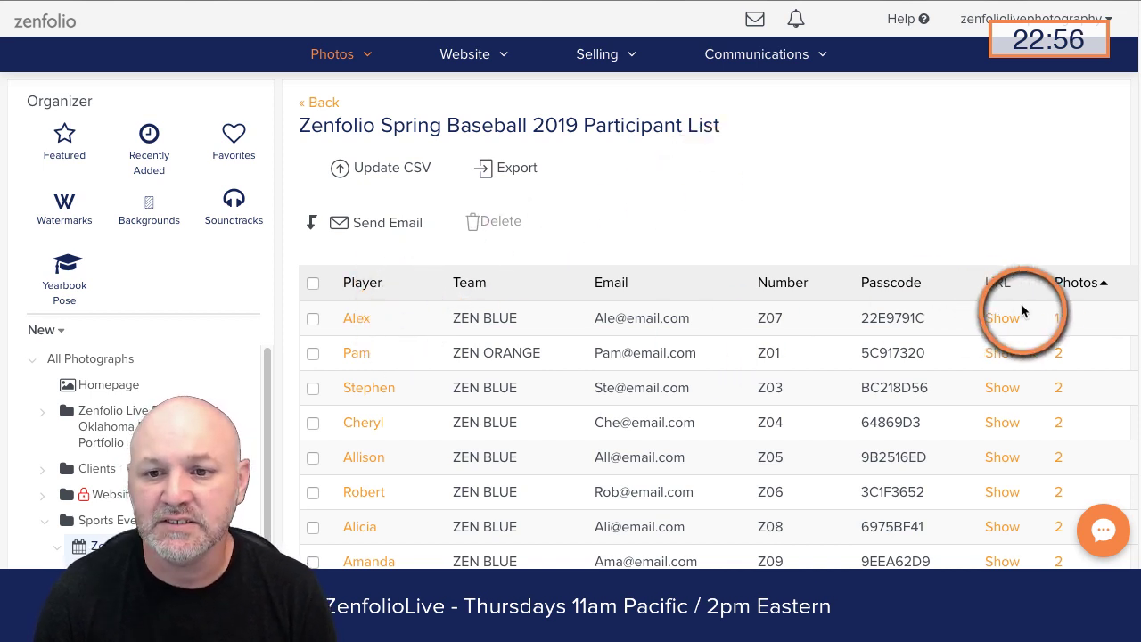
View the matched photos on the event page for participant Z07 and compare them with those for participant Z01
click(1057, 318)
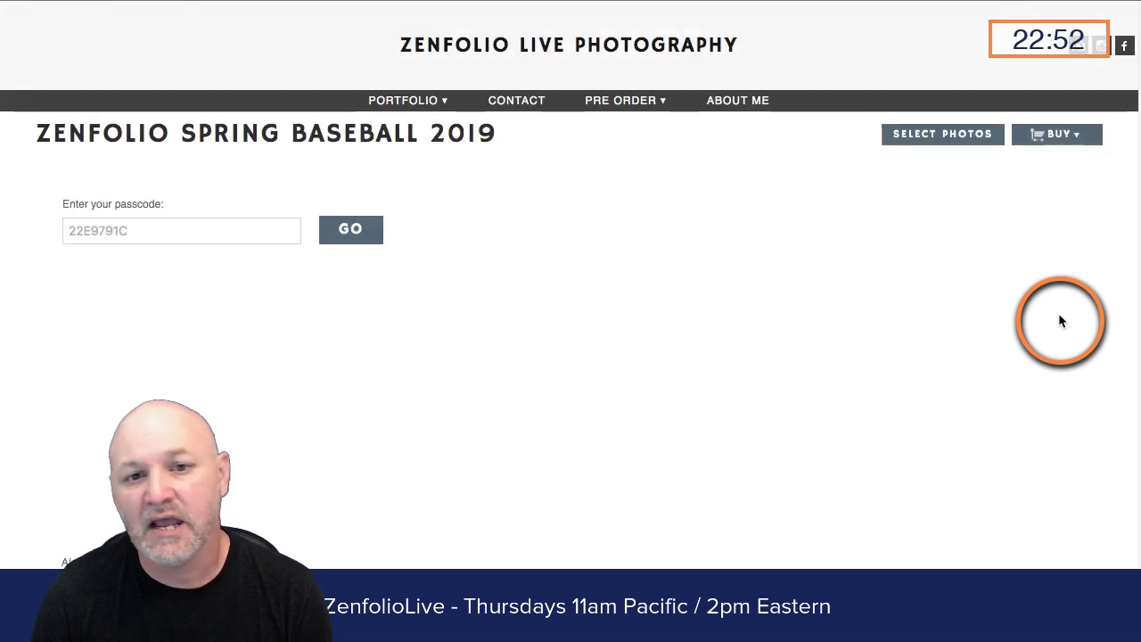
scroll(717, 319, down, 1)
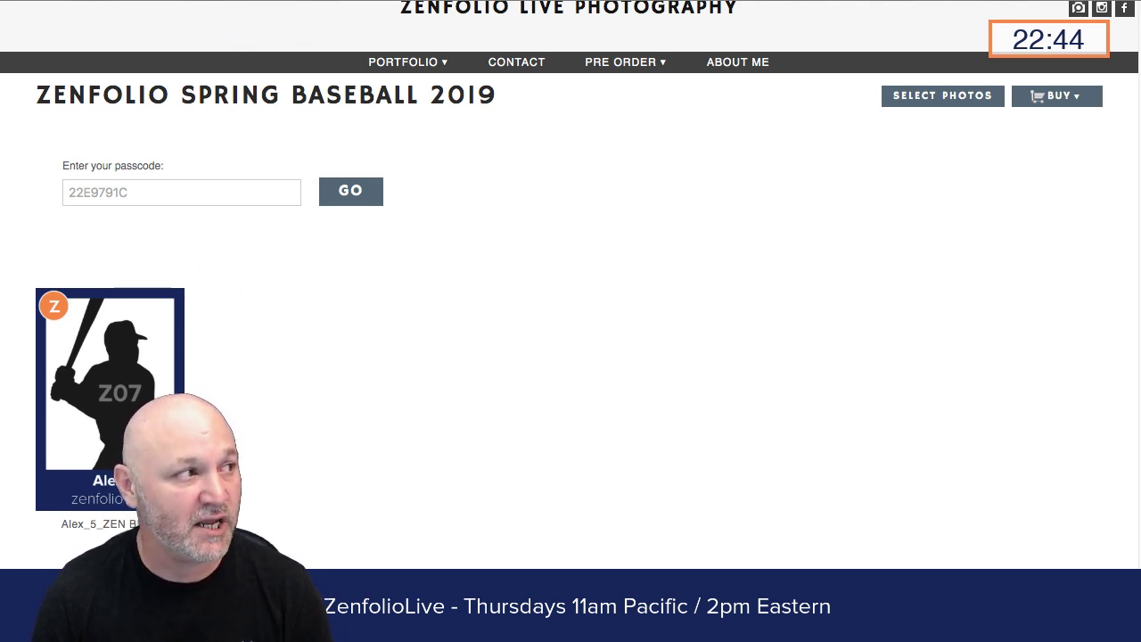
key(ctrl+Tab)
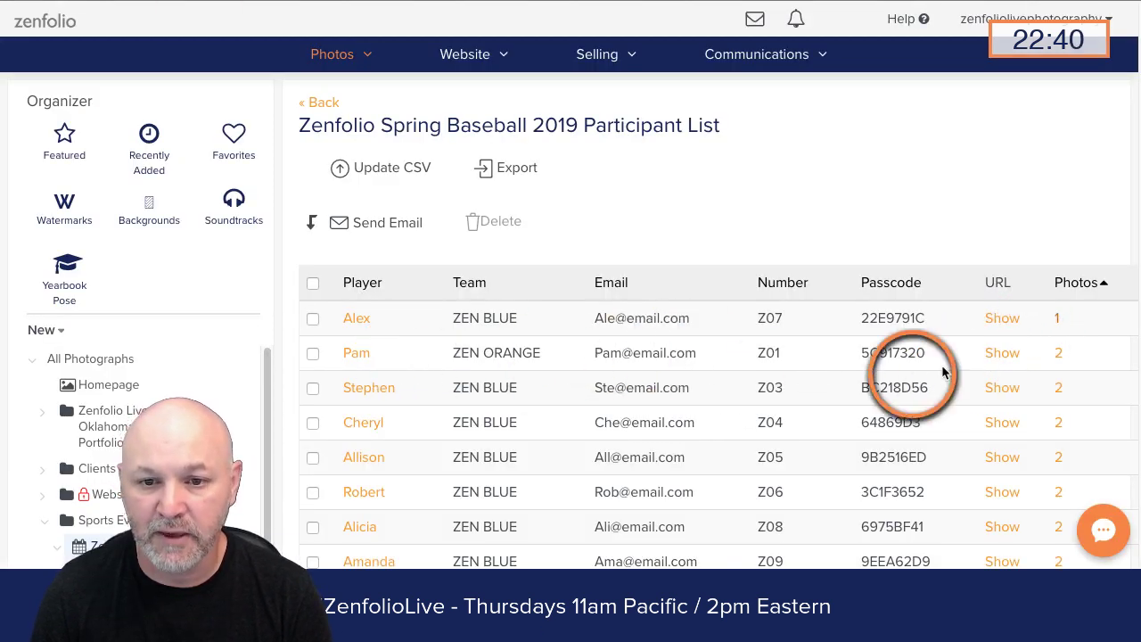
click(1049, 349)
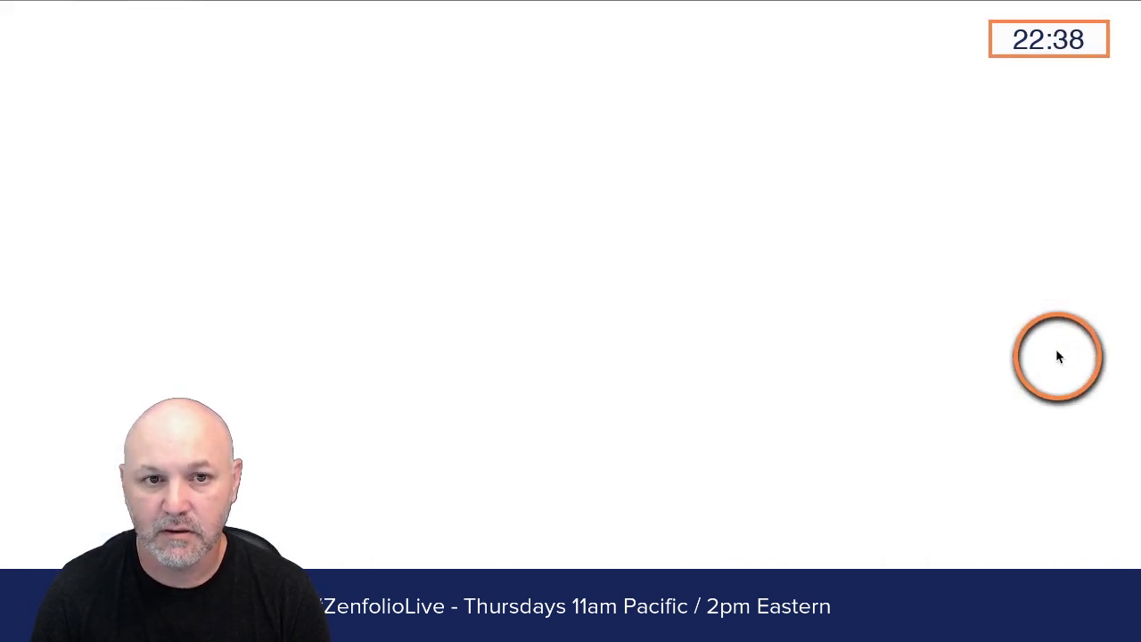
scroll(818, 292, down, 1)
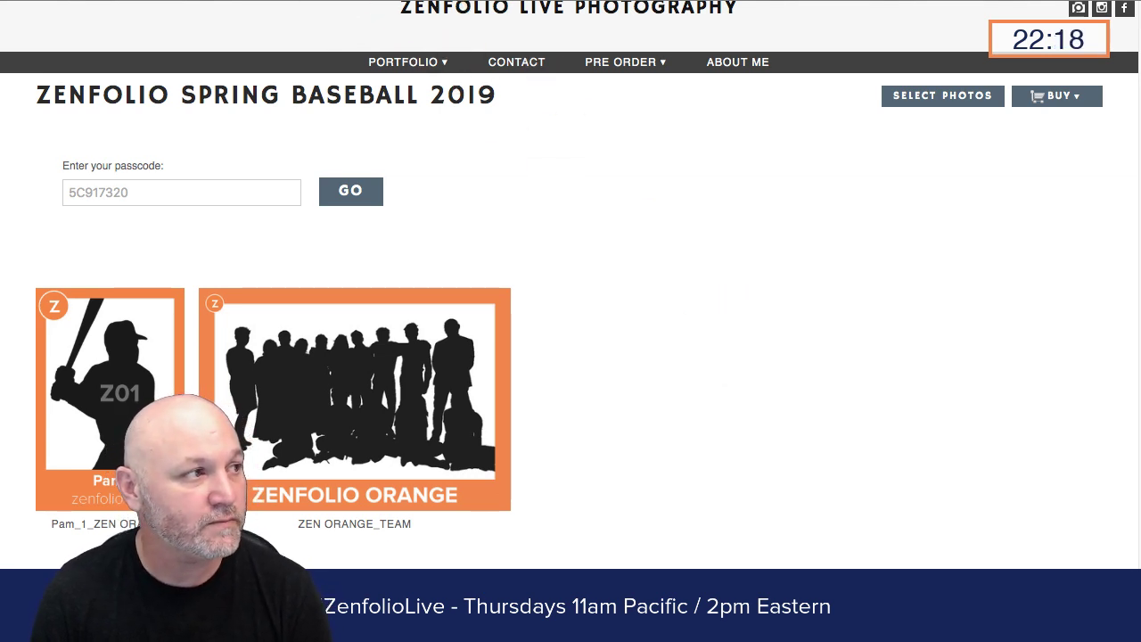
key(ctrl+Tab)
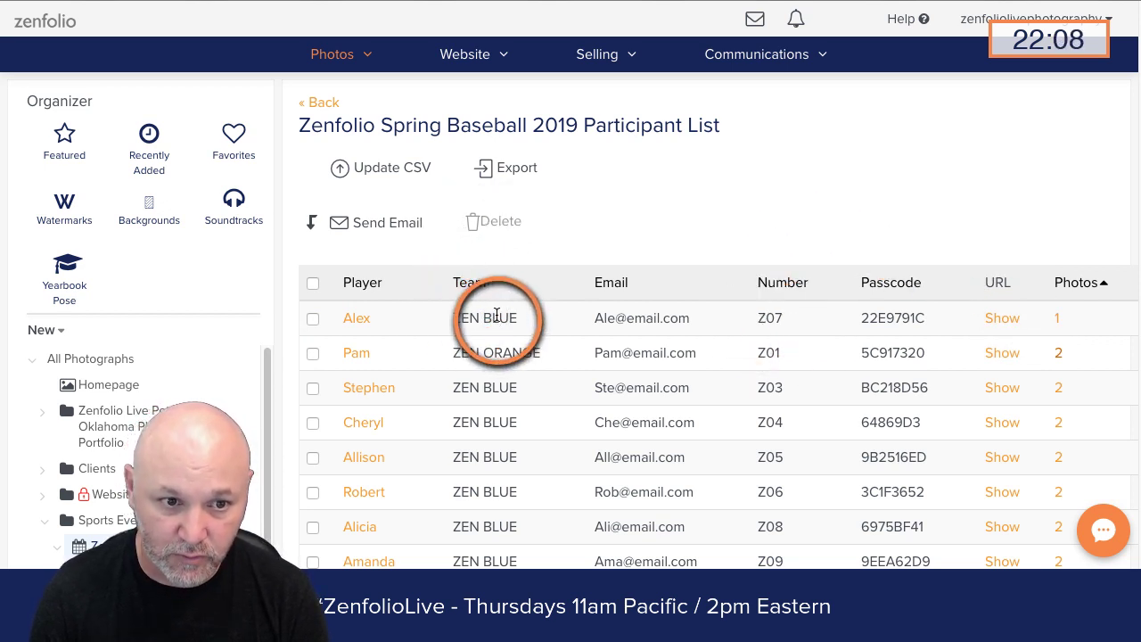
Open the ZEN BLUE gallery in a separate tab and show the details and keywords of the ZEN BLUE_TEAM photo
right_click(334, 61)
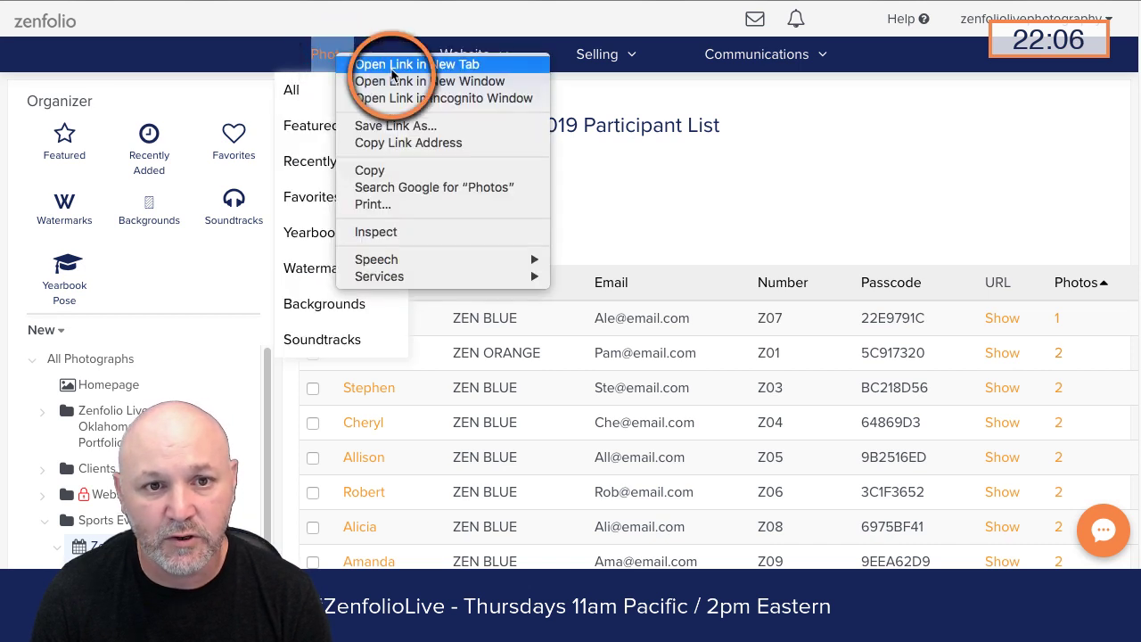
click(387, 64)
key(ctrl+Tab)
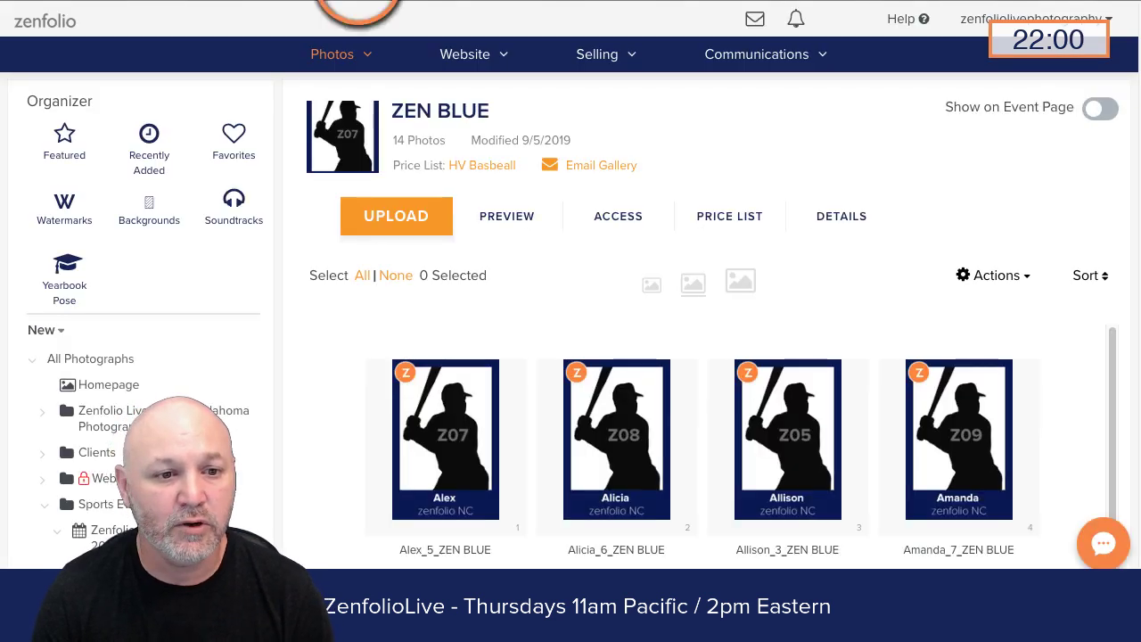
scroll(211, 283, down, 3)
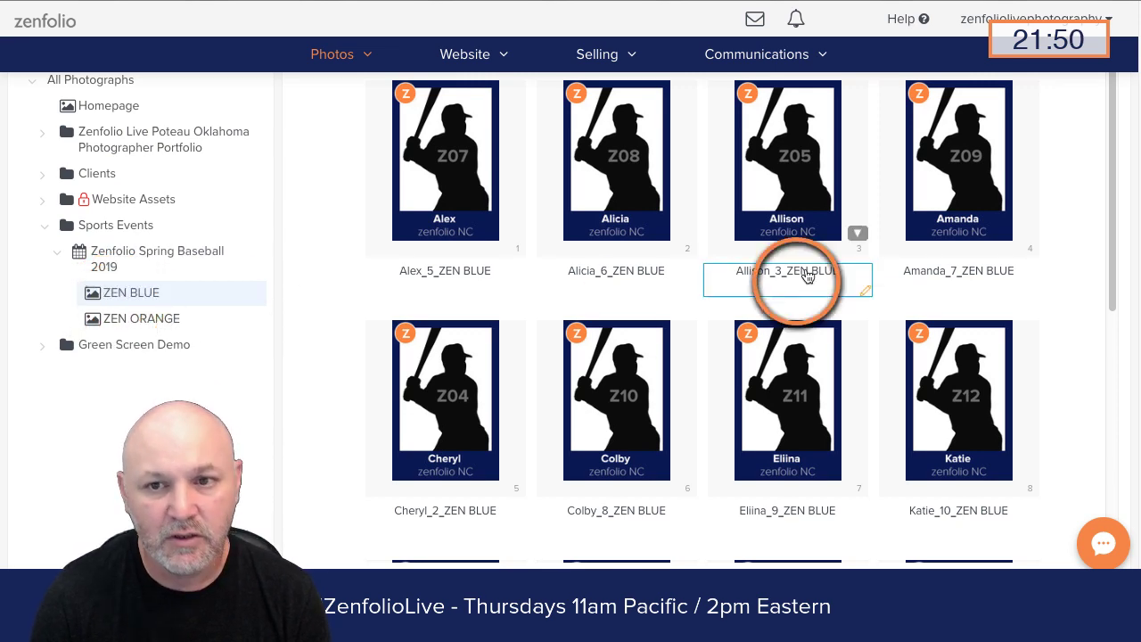
scroll(1022, 174, down, 3)
scroll(1023, 177, down, 2)
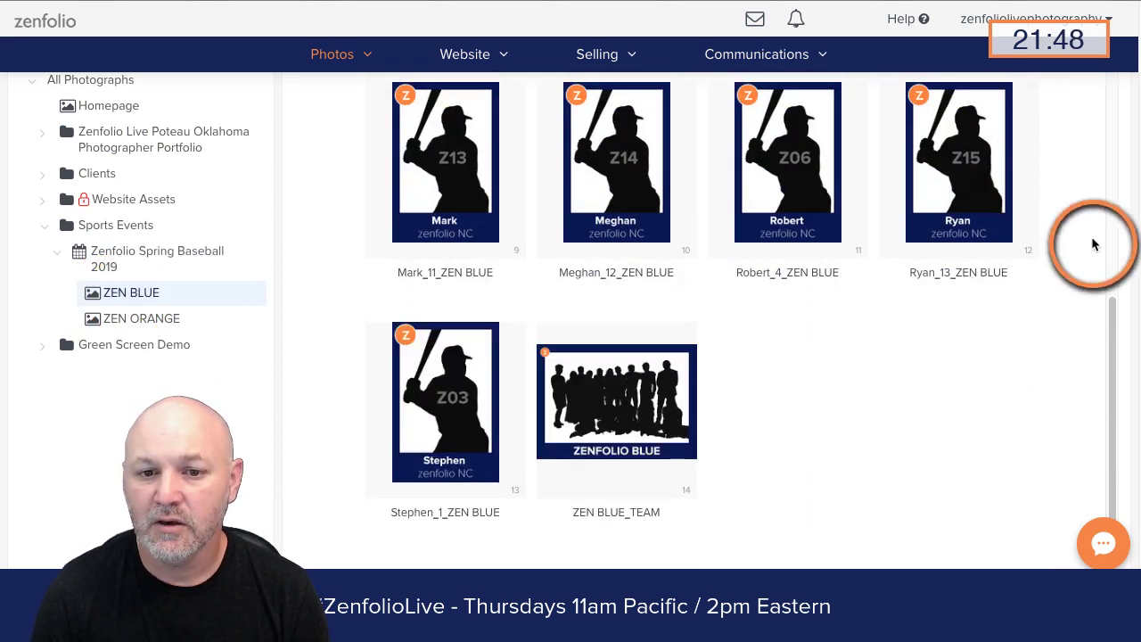
click(613, 374)
scroll(1124, 338, up, 5)
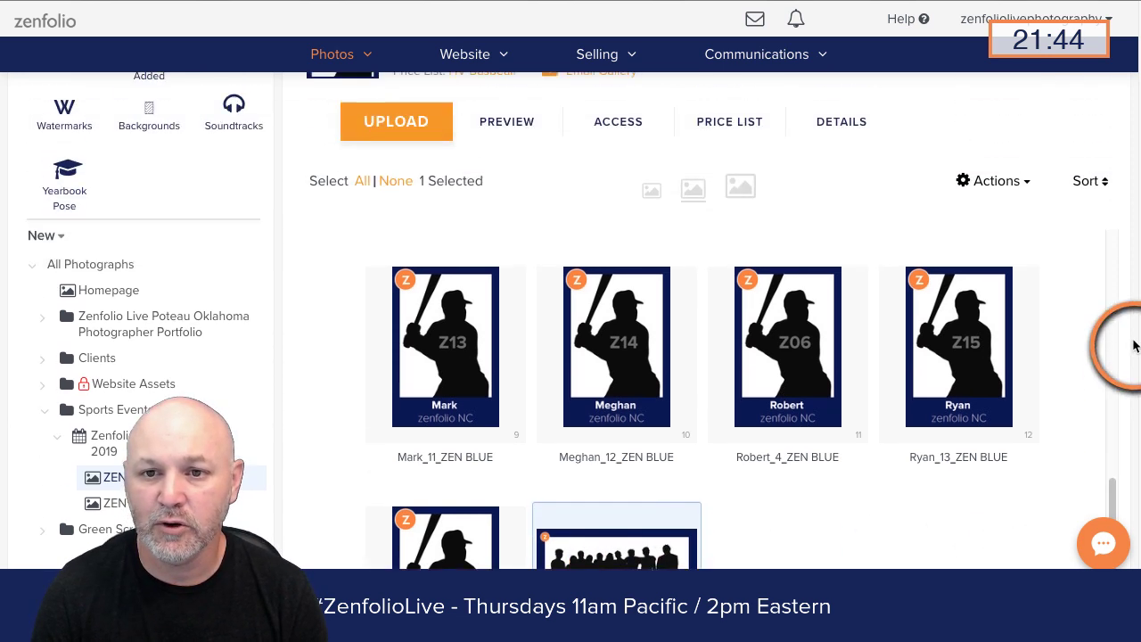
click(842, 218)
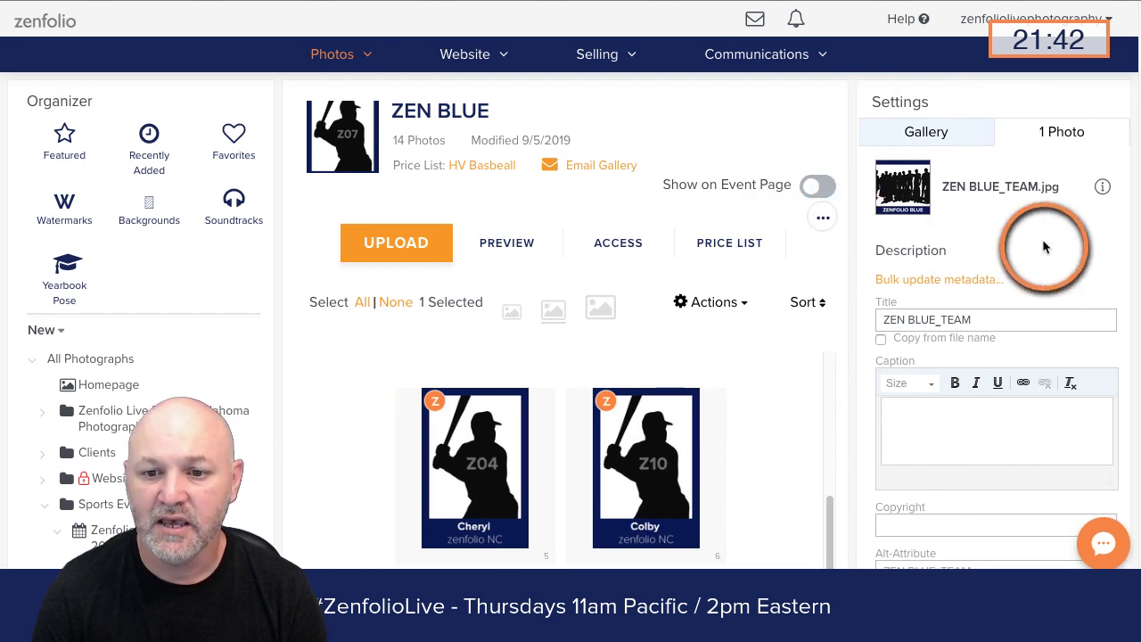
scroll(1043, 238, down, 3)
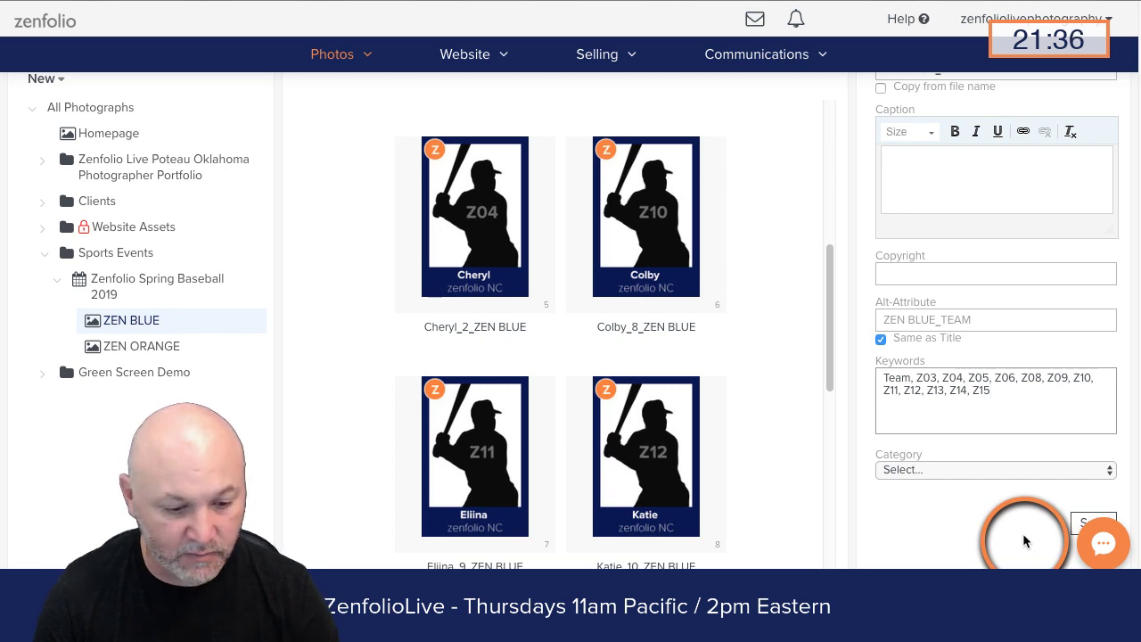
Add Z07 to the keywords of the ZEN BLUE_TEAM photo and save its details
key(ctrl+plus)
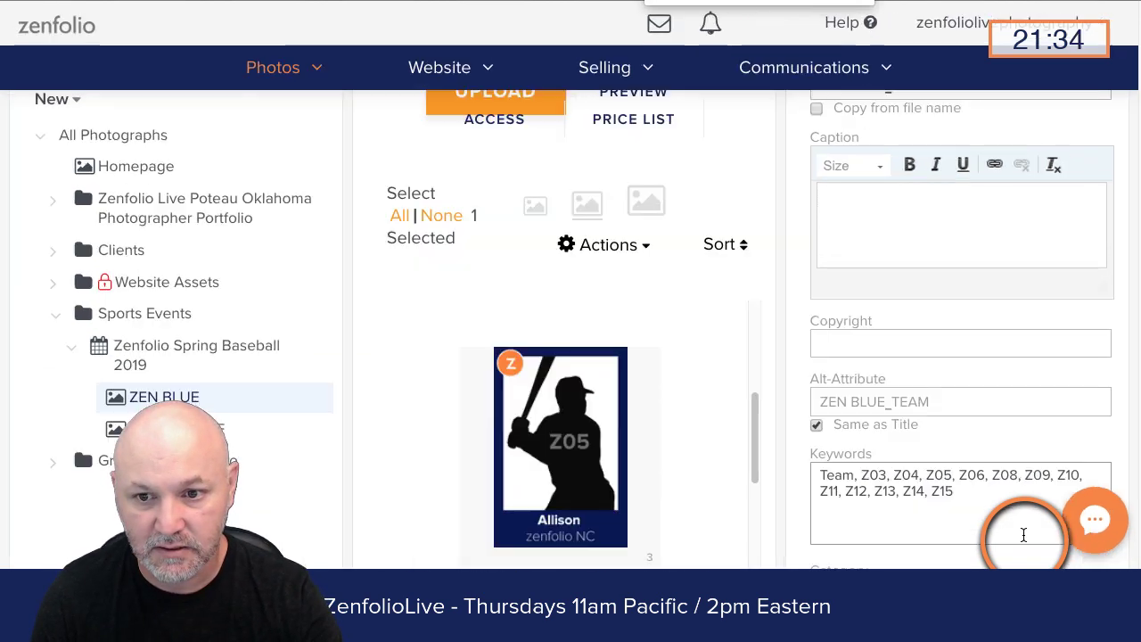
key(ctrl+plus)
scroll(1038, 410, down, 3)
scroll(1003, 387, right, 2)
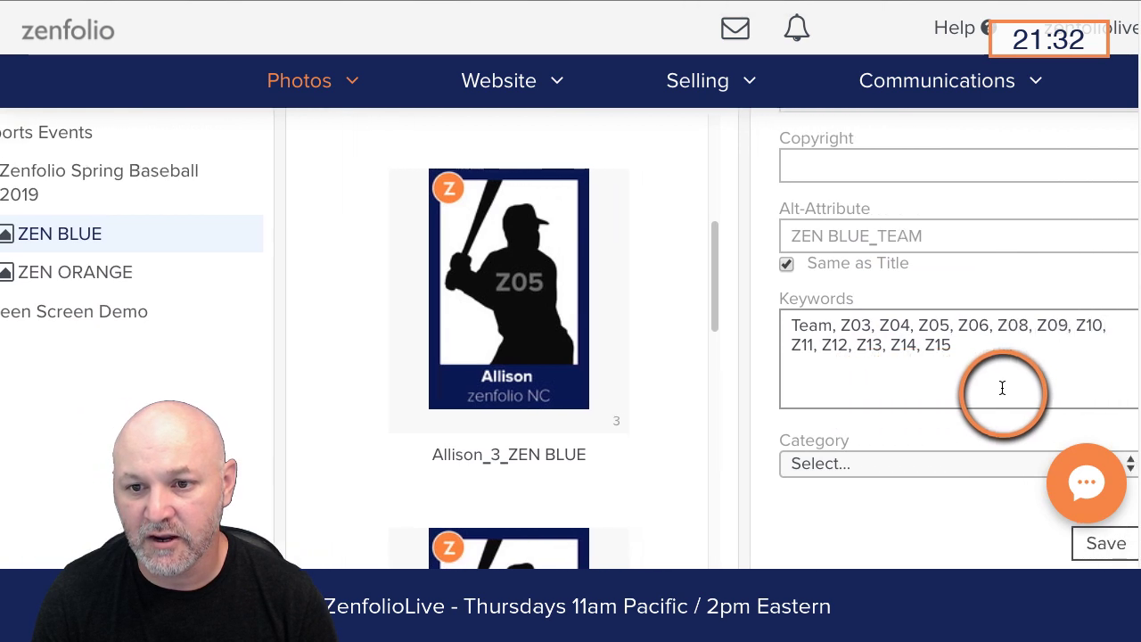
scroll(1001, 387, right, 1)
scroll(1002, 387, down, 1)
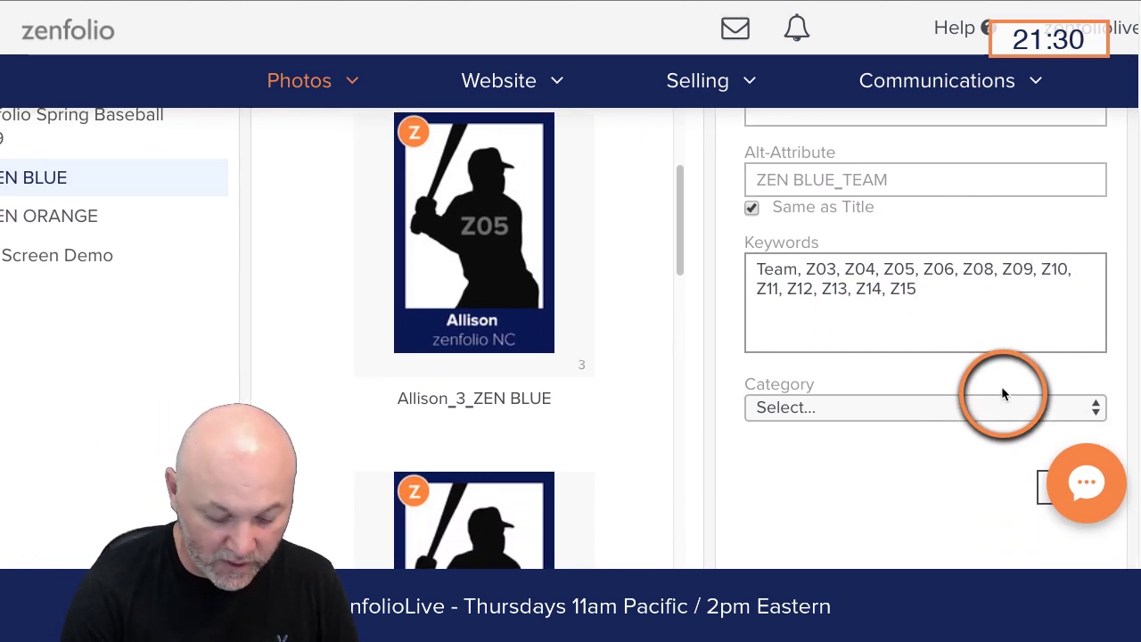
text(,)
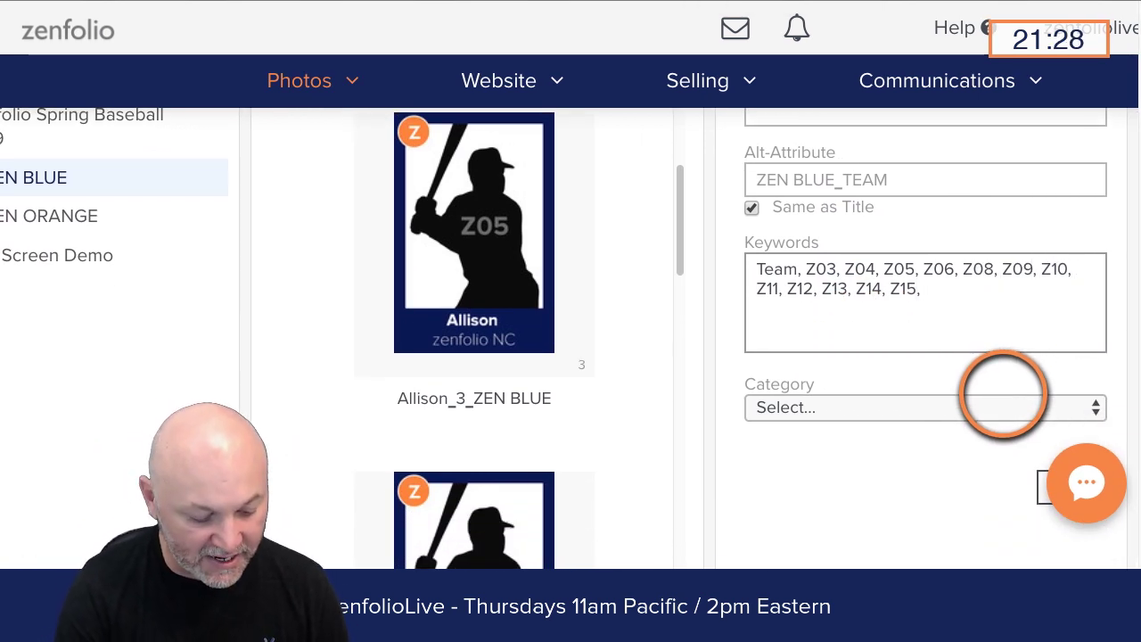
text(Z0)
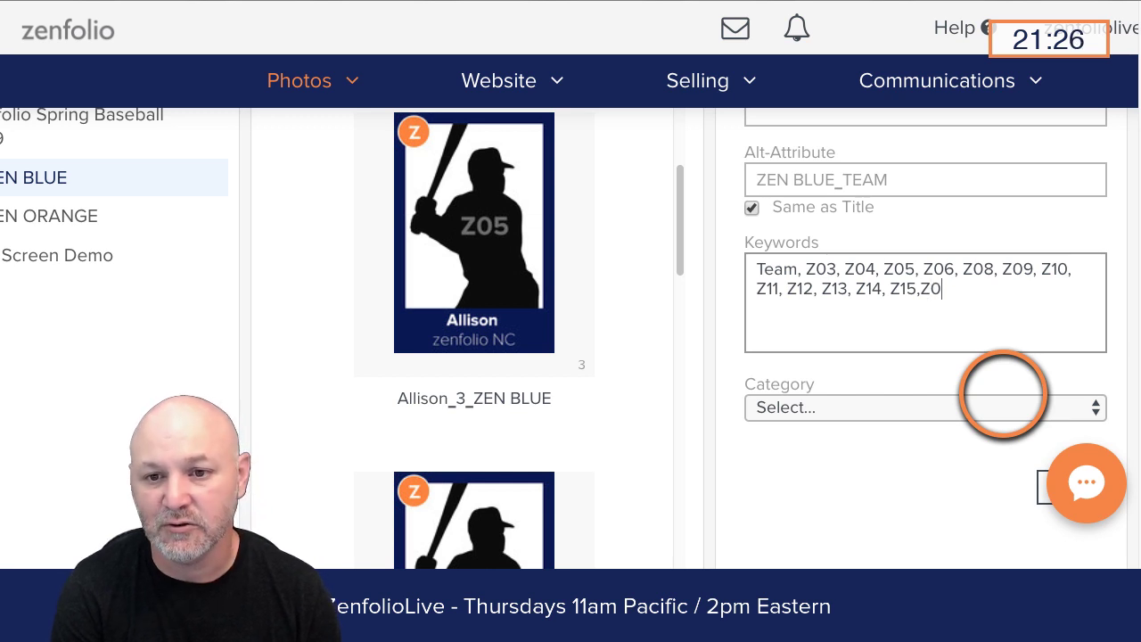
text(7)
scroll(1002, 393, down, 2)
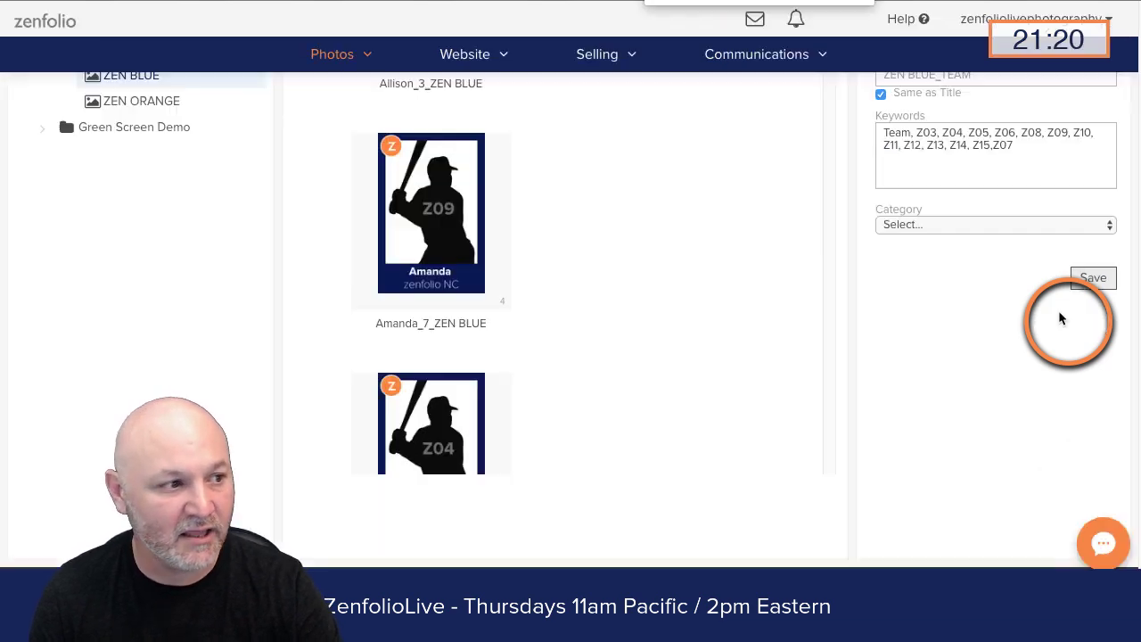
scroll(958, 379, up, 2)
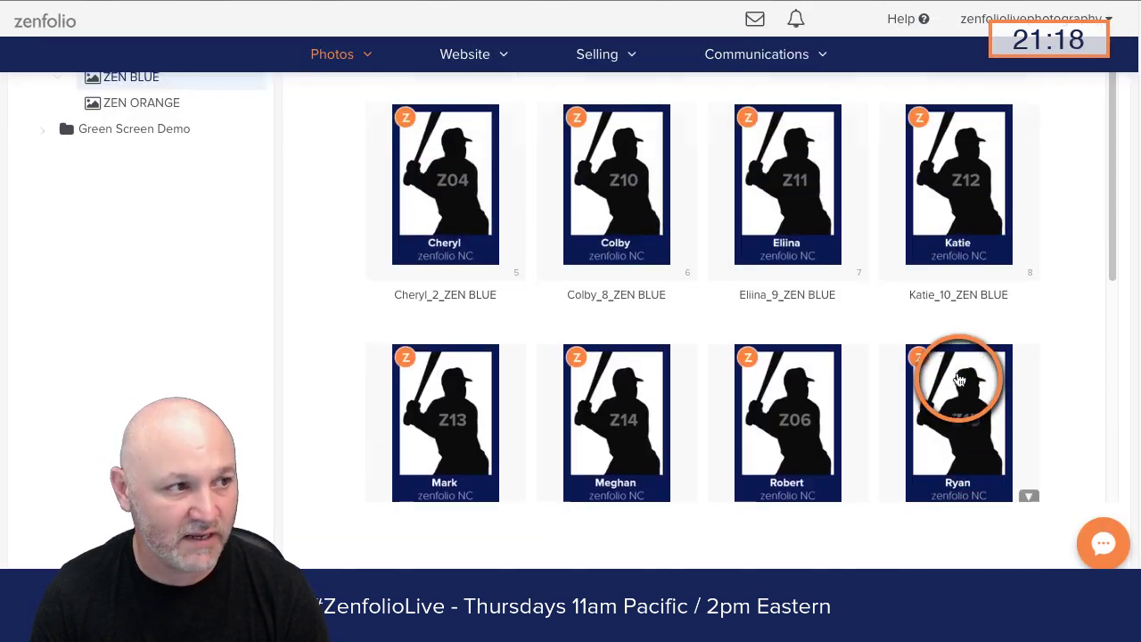
scroll(958, 378, up, 5)
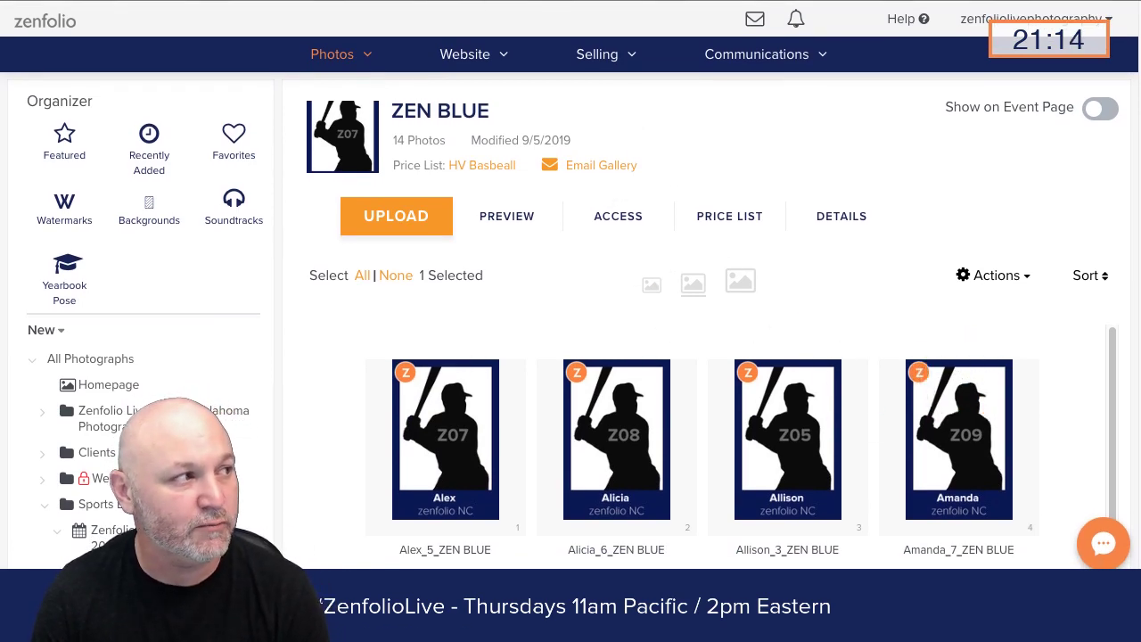
Return to the participant list, refresh it, and check the matched photos for participant Z07 on the event page
key(alt+Left)
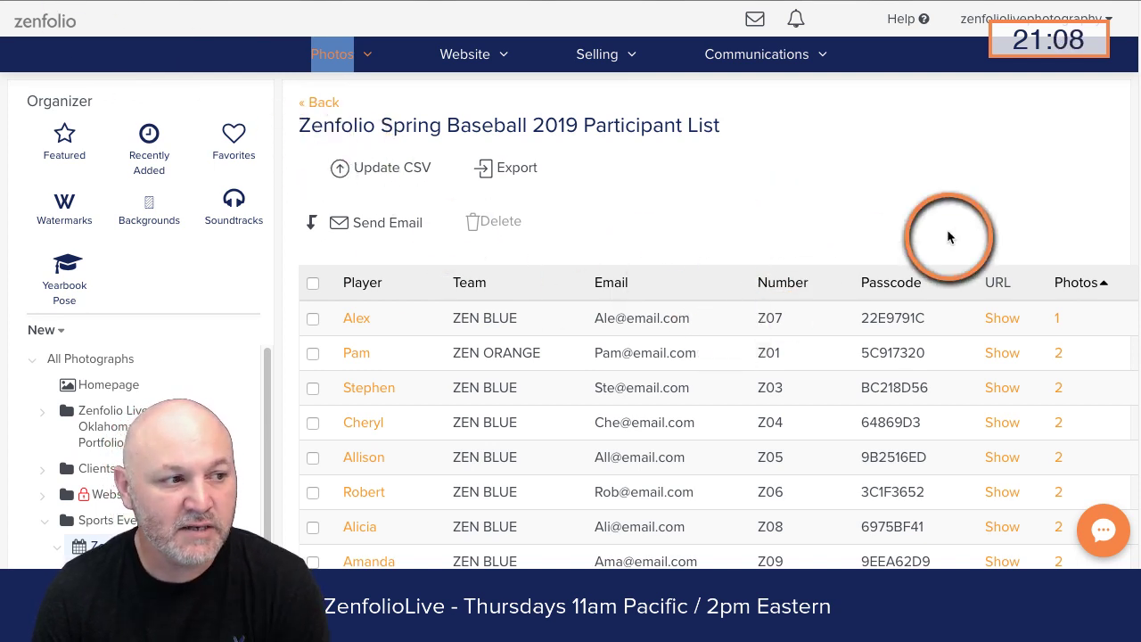
key(F5)
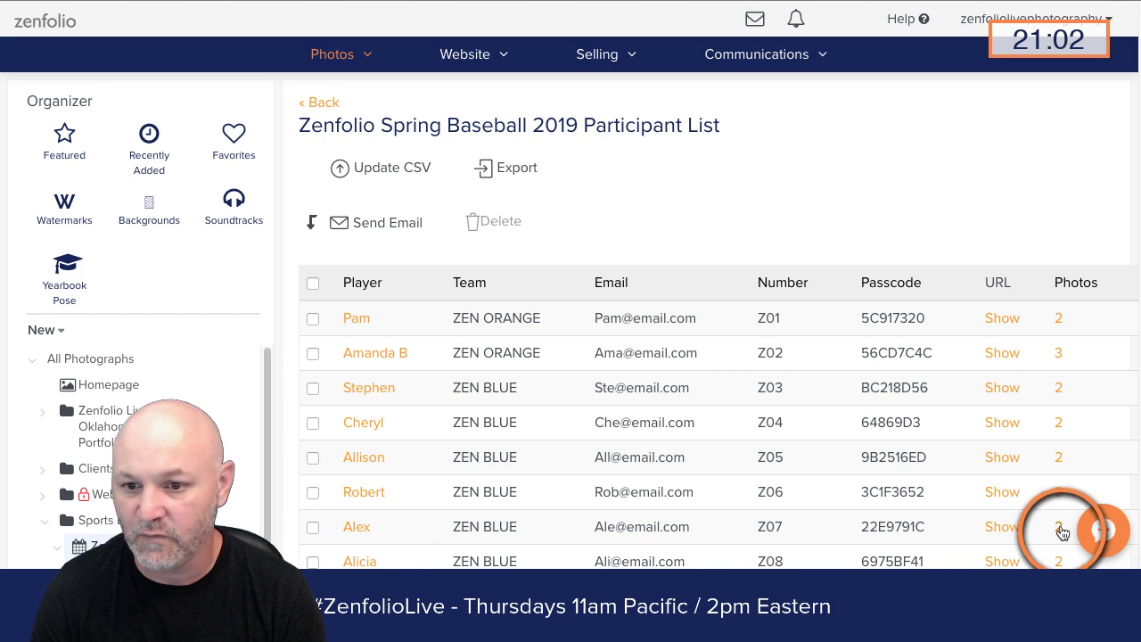
scroll(1061, 533, down, 1)
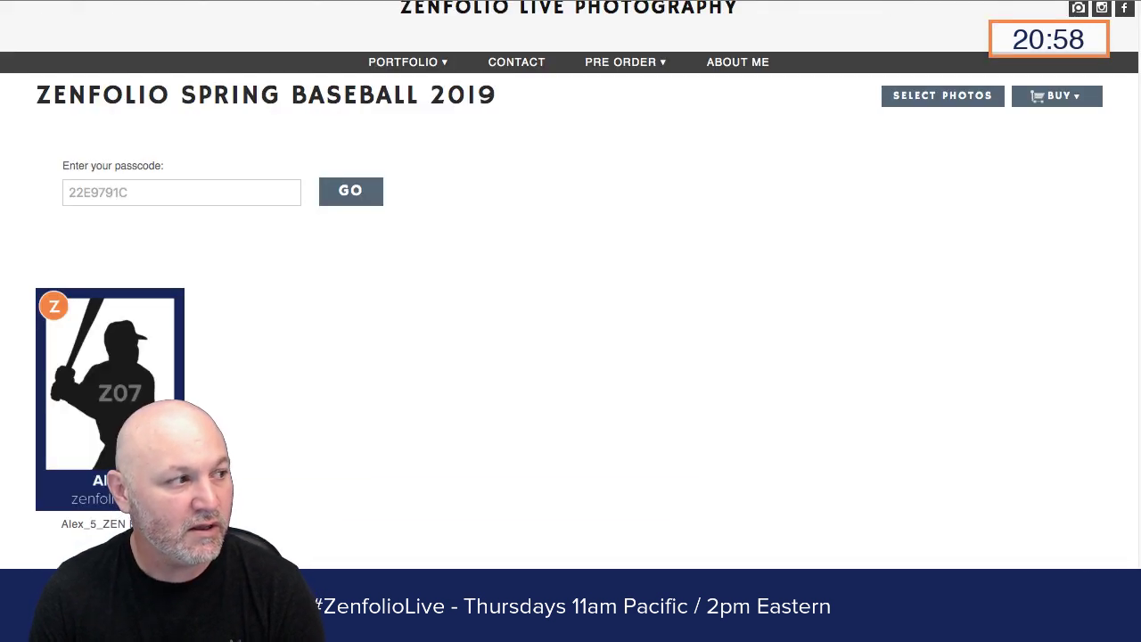
click(520, 193)
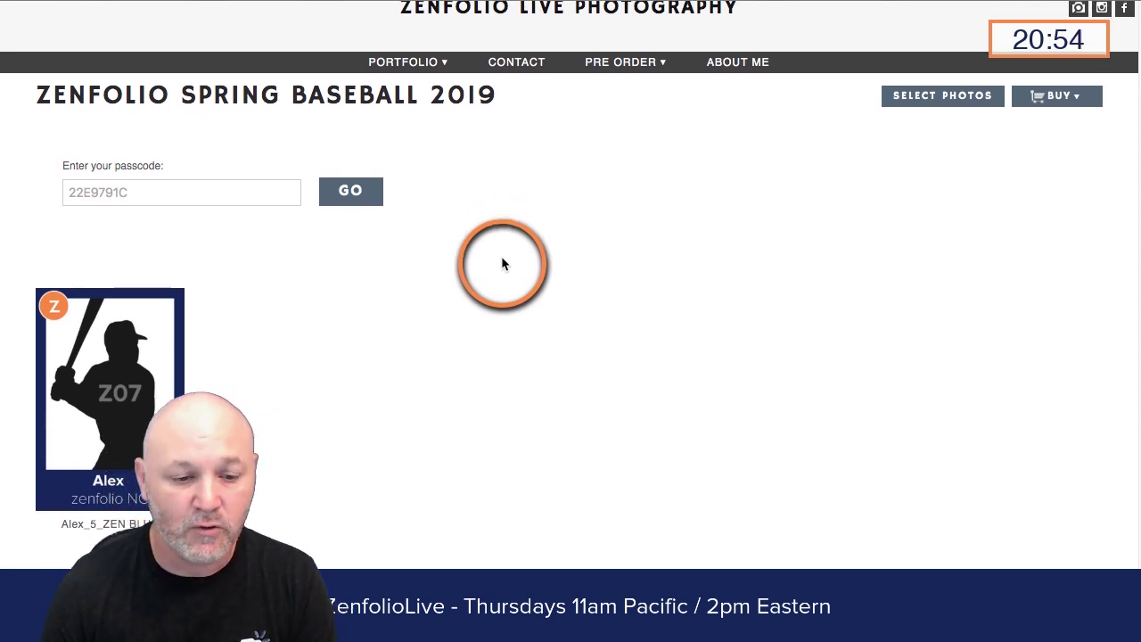
click(84, 1)
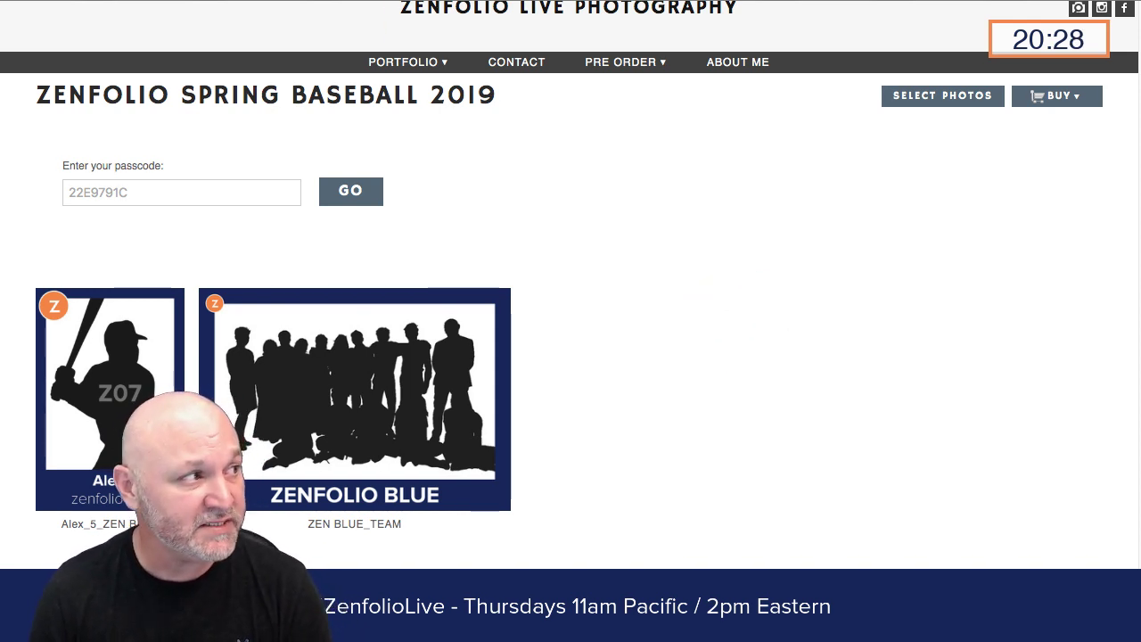
Return to the ZEN BLUE gallery and show the details of the Z07 player's photo
key(ctrl+Tab)
key(ctrl+Tab)
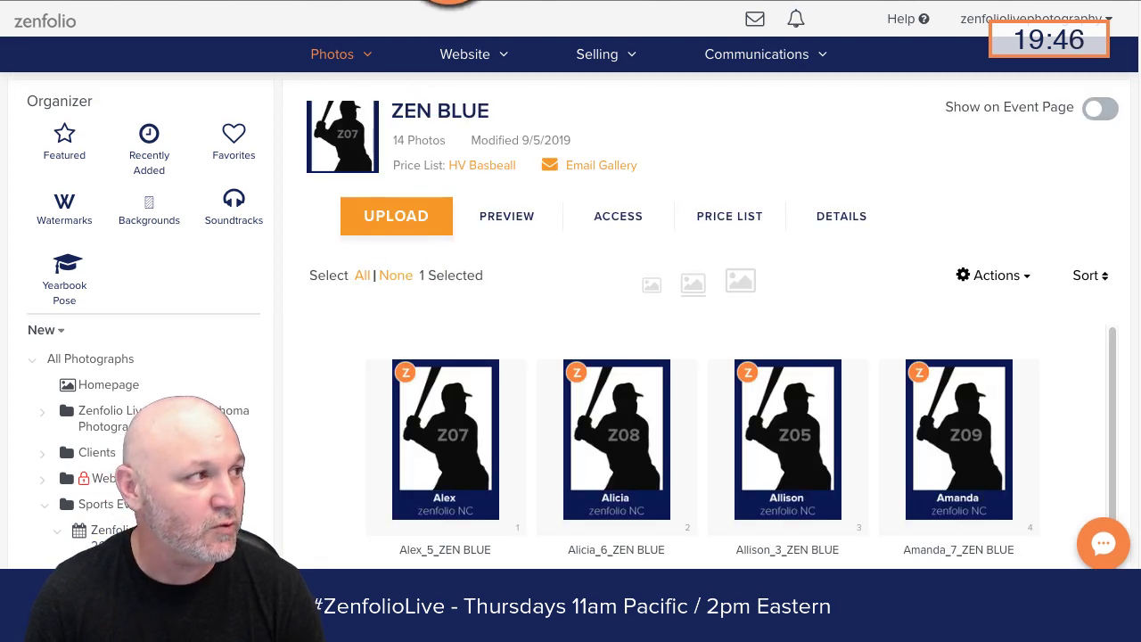
scroll(169, 356, down, 1)
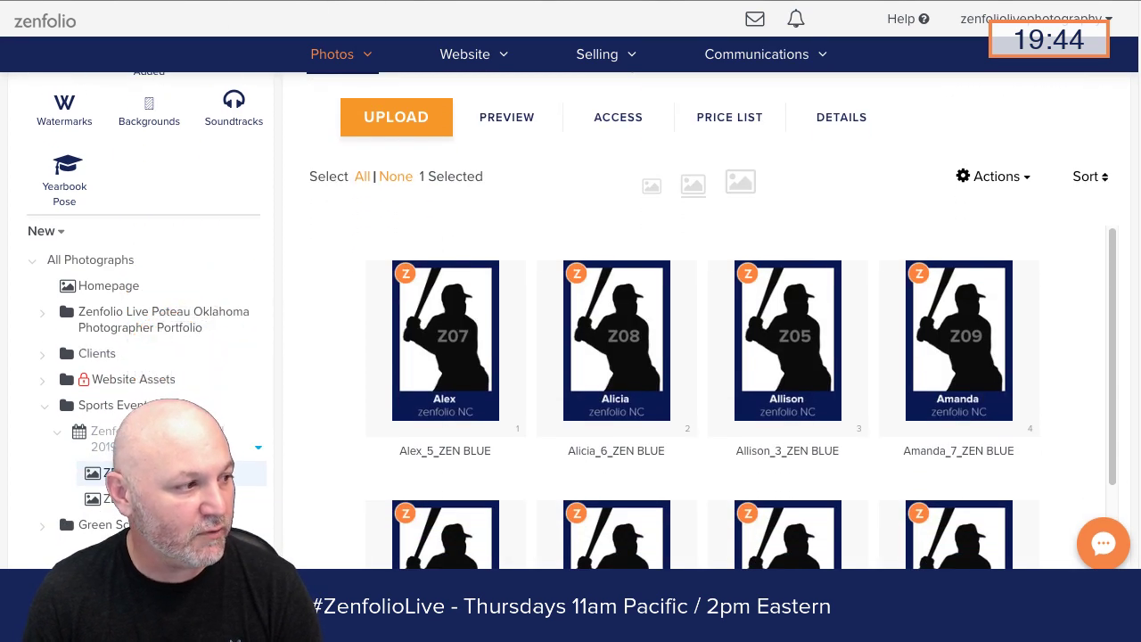
drag(416, 357, 443, 331)
click(450, 337)
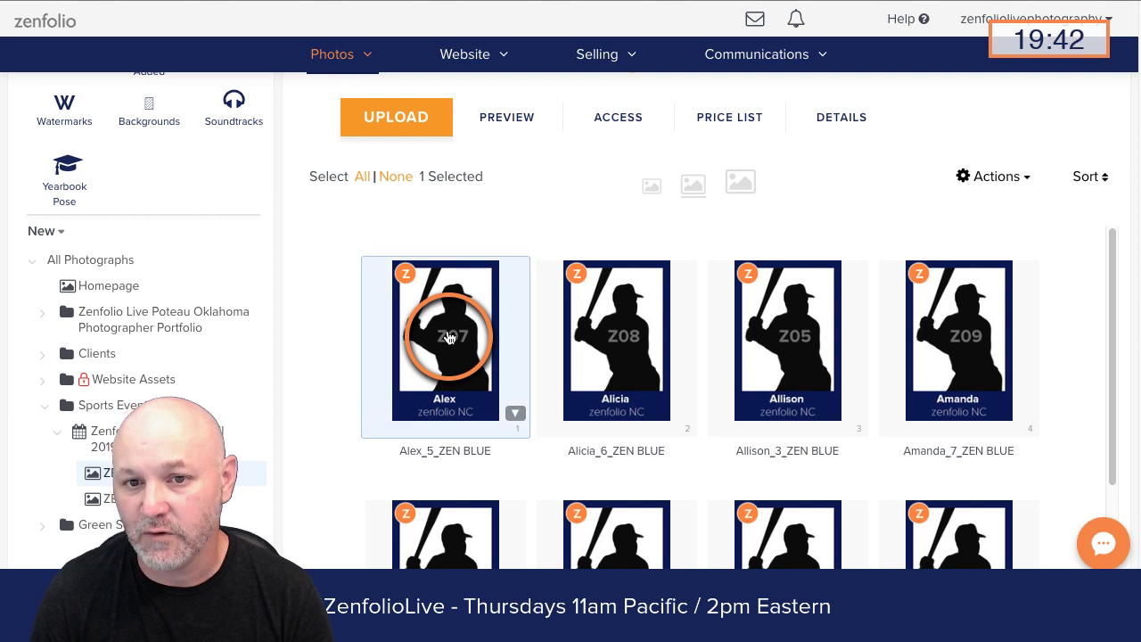
scroll(449, 337, up, 1)
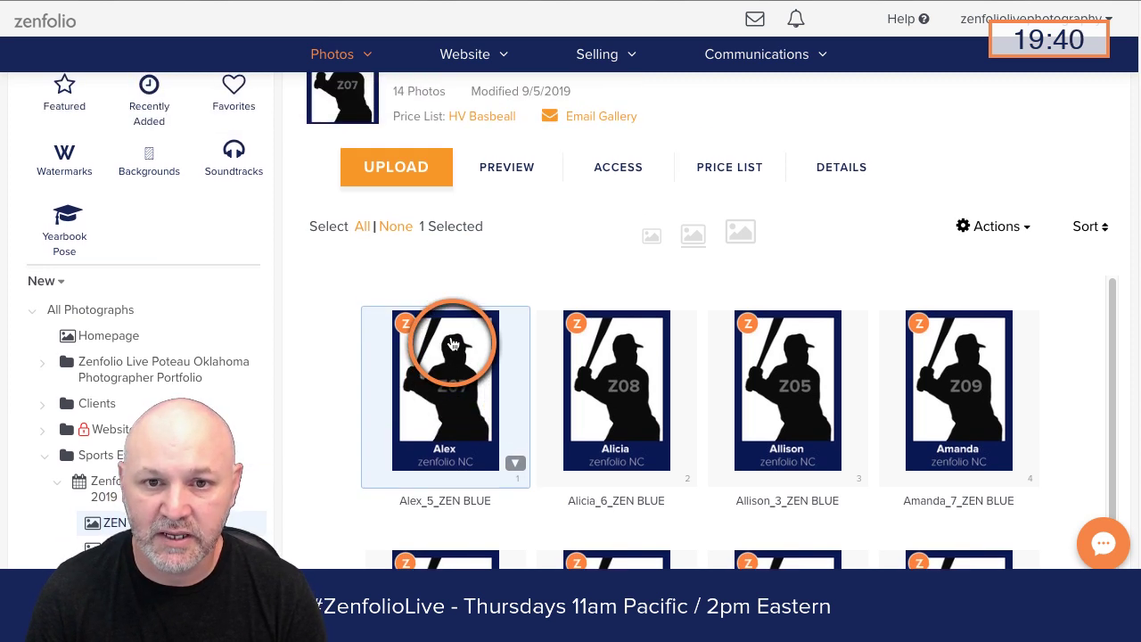
click(854, 169)
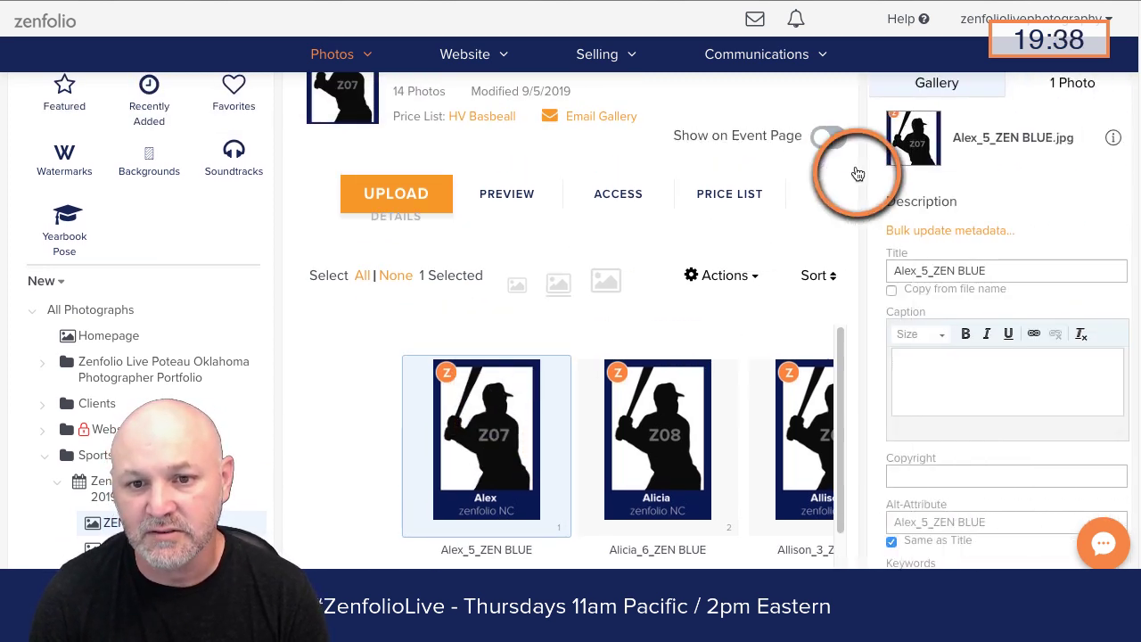
Add Z01 to the keywords of the Z07 player's photo and save its details
scroll(1034, 339, down, 3)
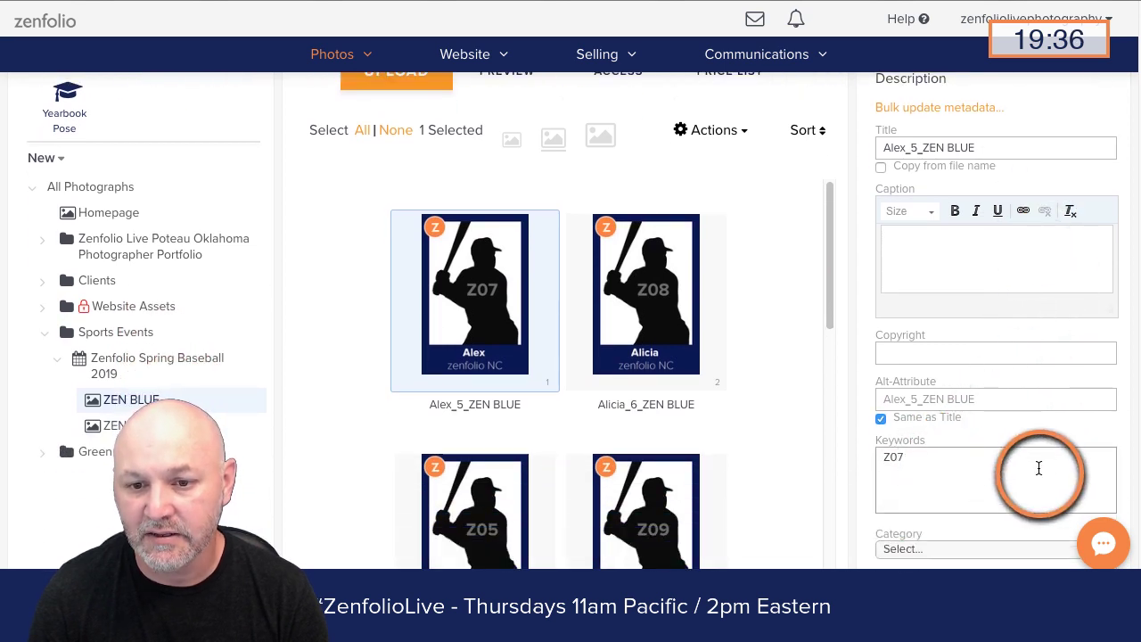
text(Z)
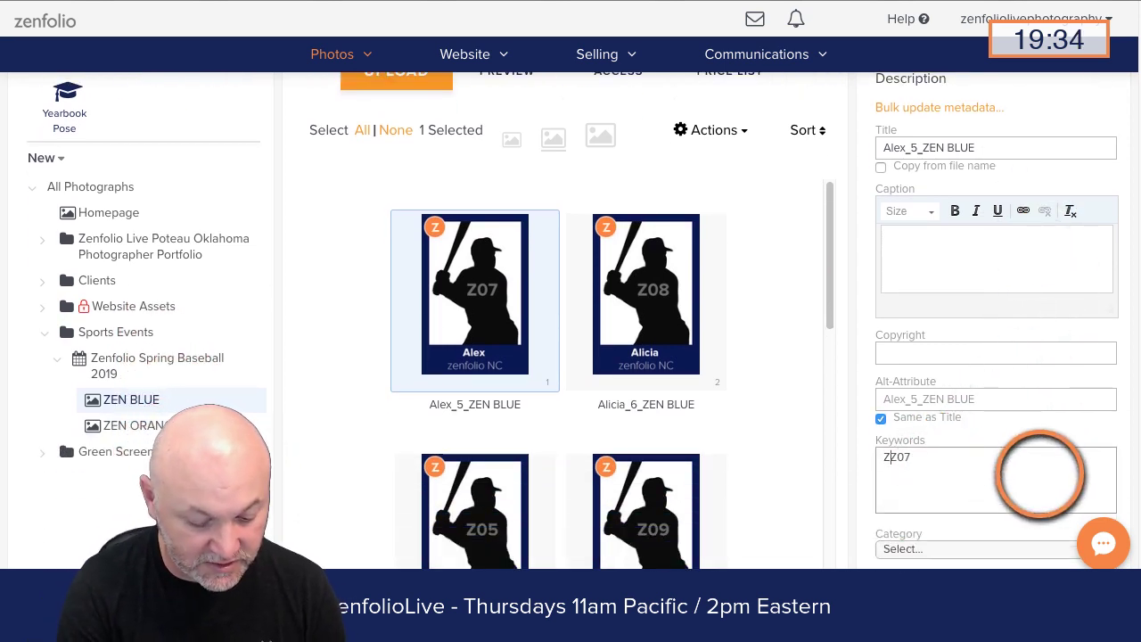
text(01,)
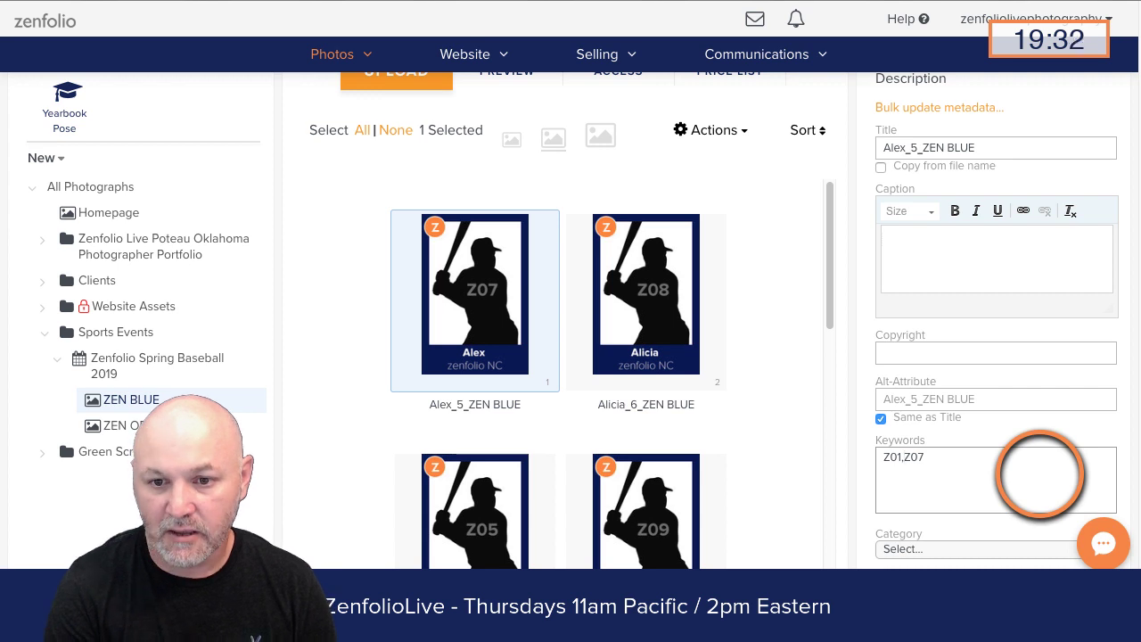
scroll(891, 417, down, 3)
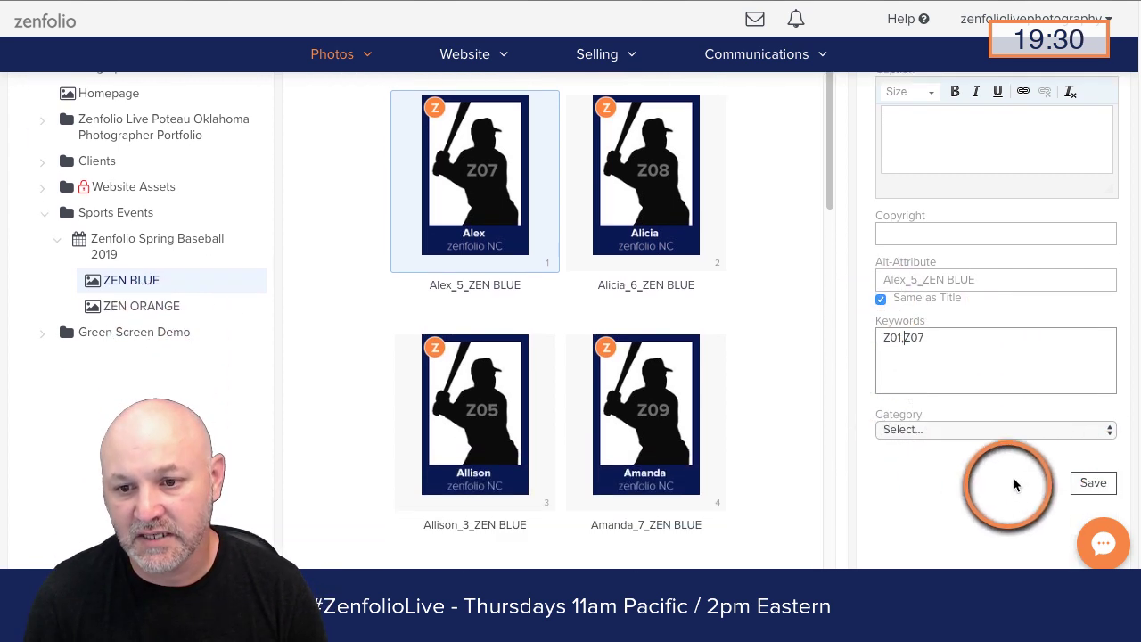
click(1091, 483)
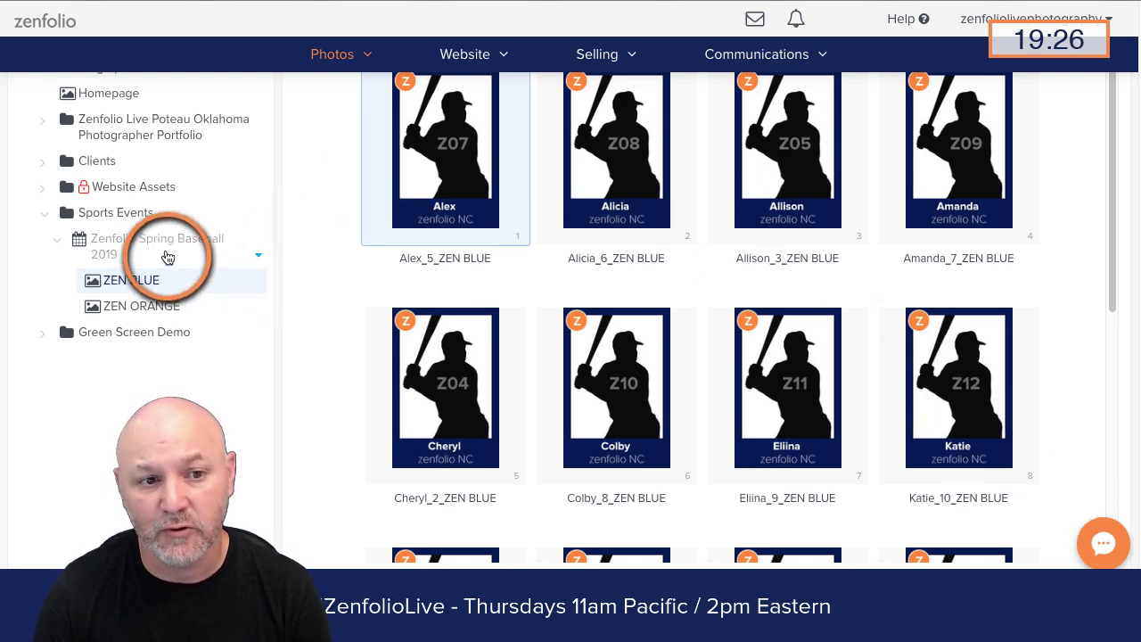
Open the ZEN ORANGE gallery and select the Z01 player's photo
click(136, 308)
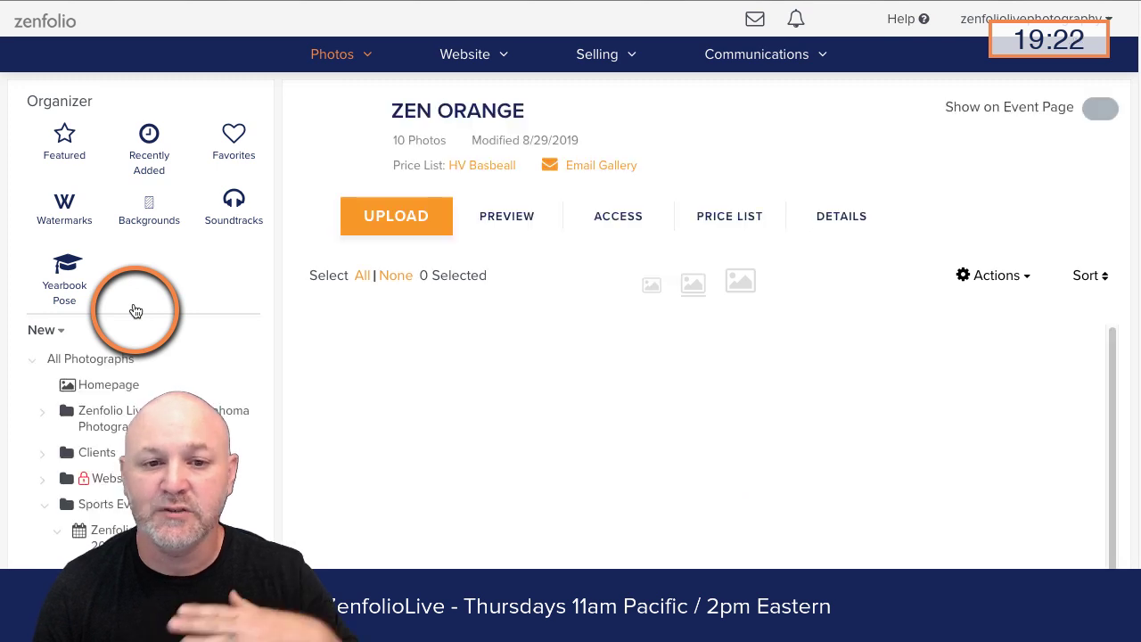
scroll(463, 344, down, 3)
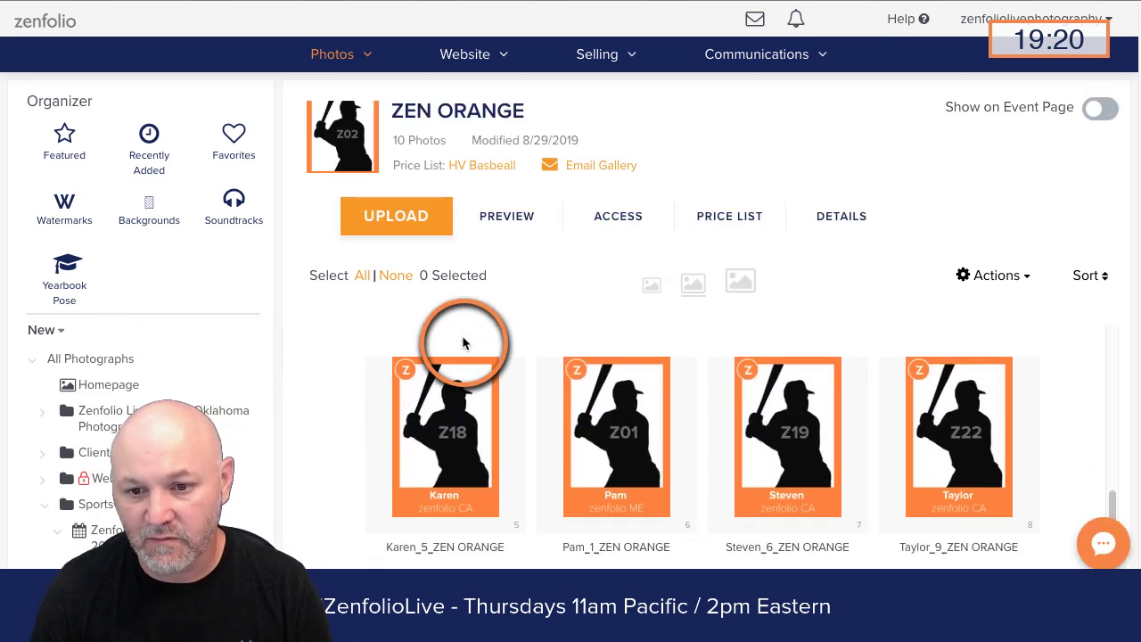
scroll(589, 311, down, 3)
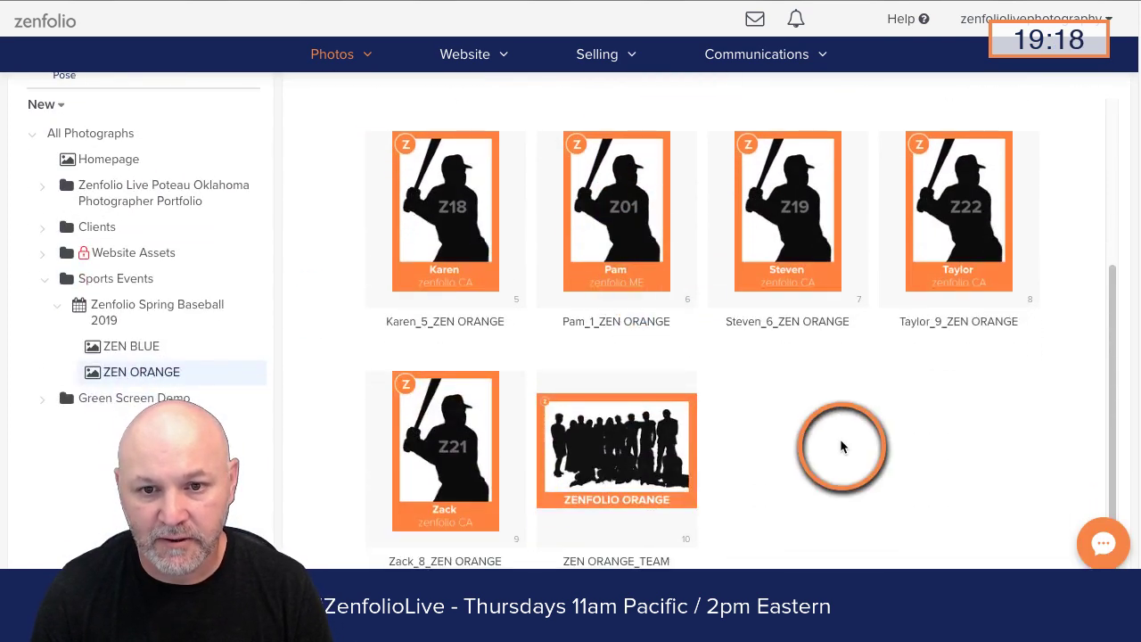
scroll(839, 438, up, 3)
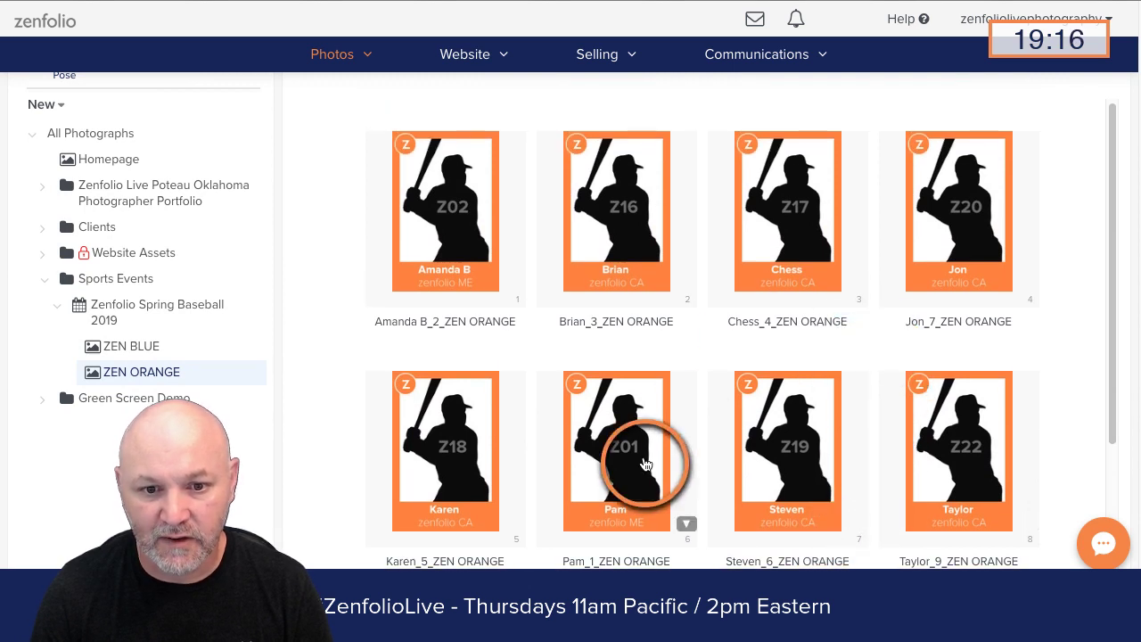
scroll(646, 427, down, 1)
click(632, 392)
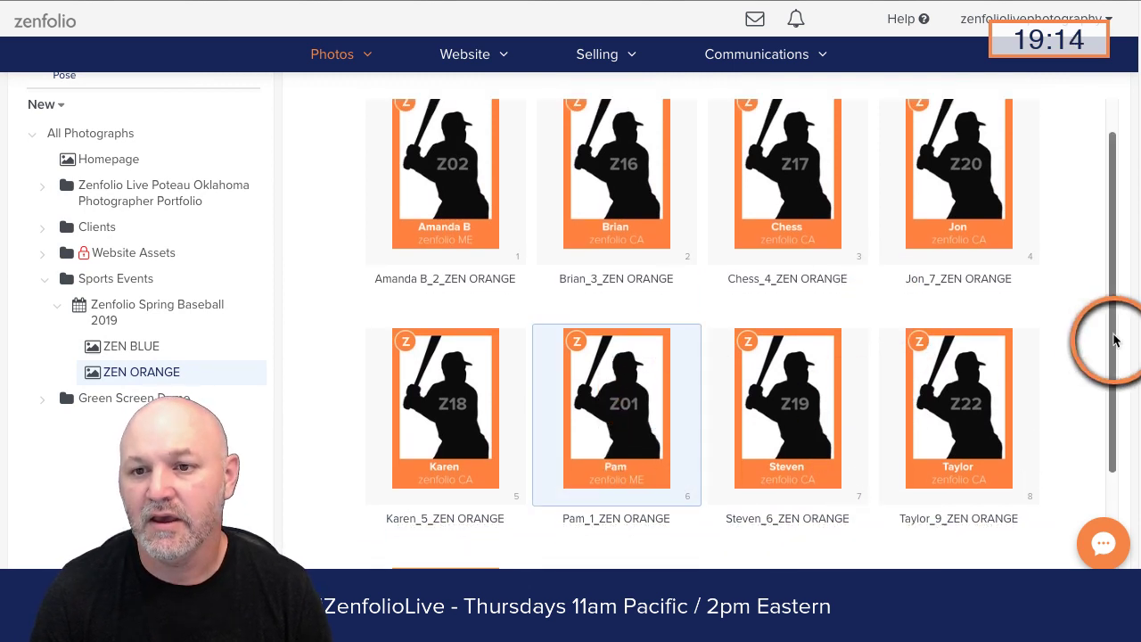
scroll(1127, 338, up, 3)
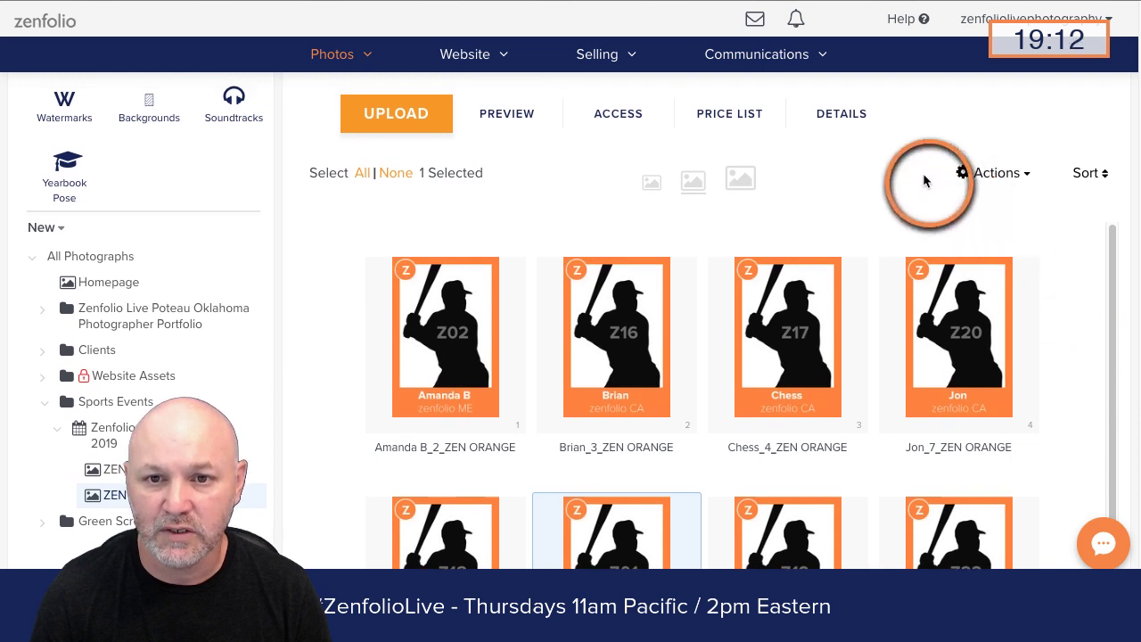
Add Z07 to the keywords in the selected Z01 photo's details and save them
click(843, 116)
scroll(1068, 254, down, 2)
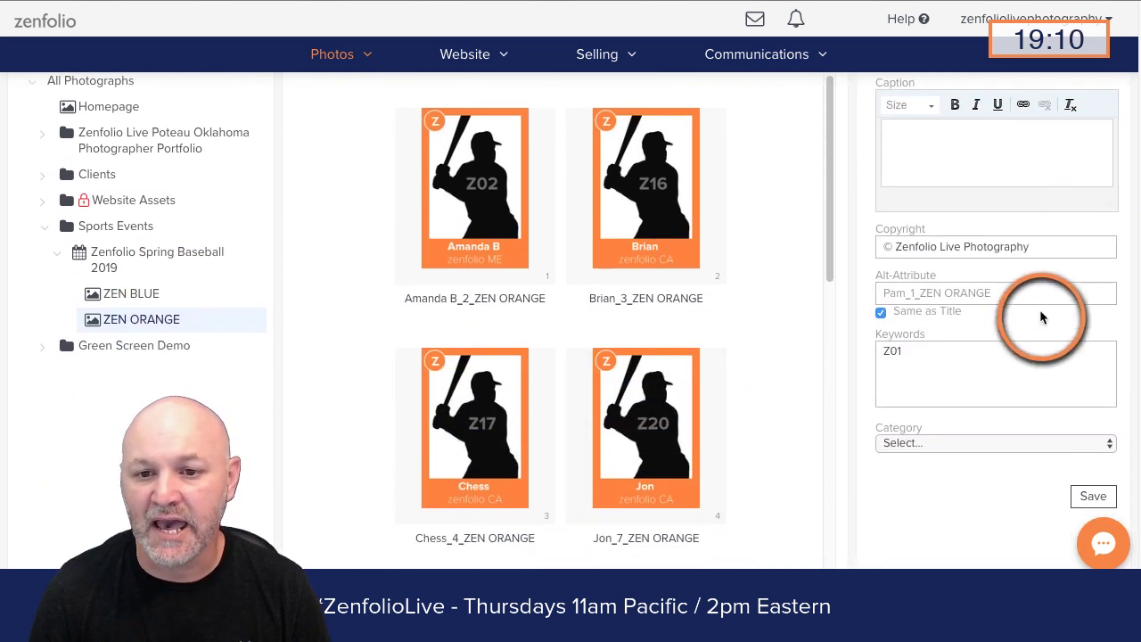
click(984, 345)
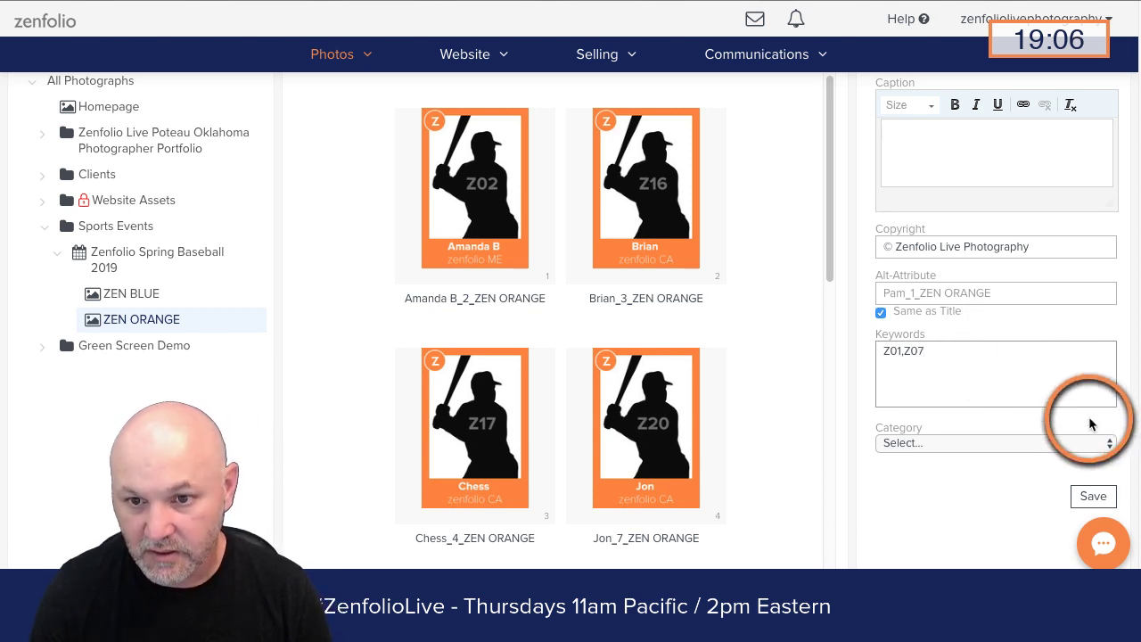
click(1093, 495)
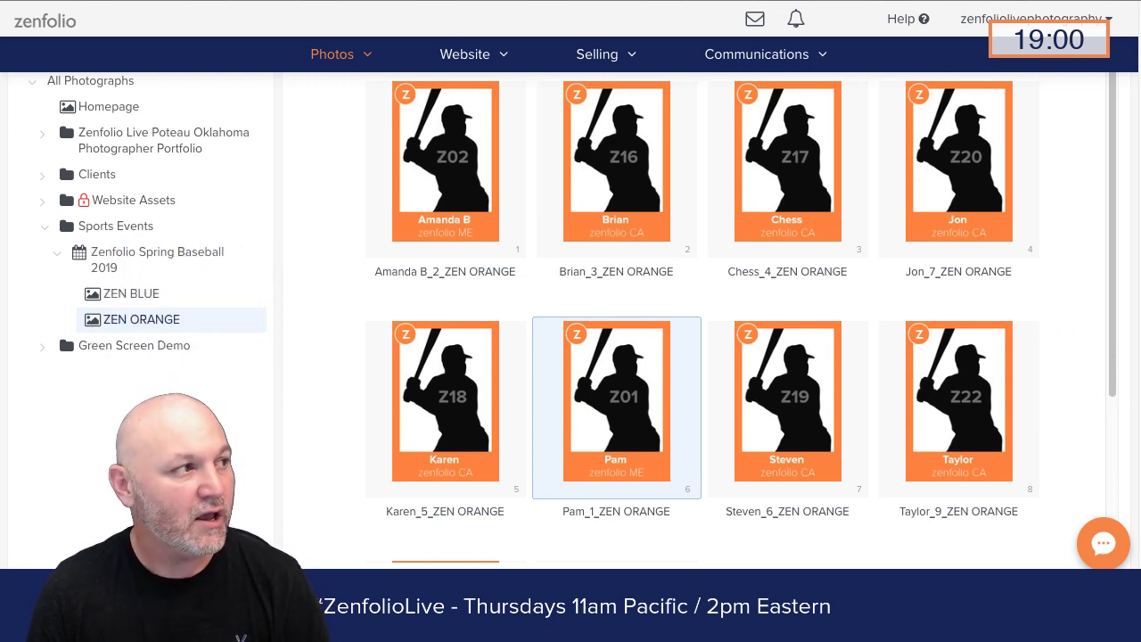
Refresh the participant list and participant Z07's event page to check the matched photos
key(ctrl+Tab)
key(ctrl+Tab)
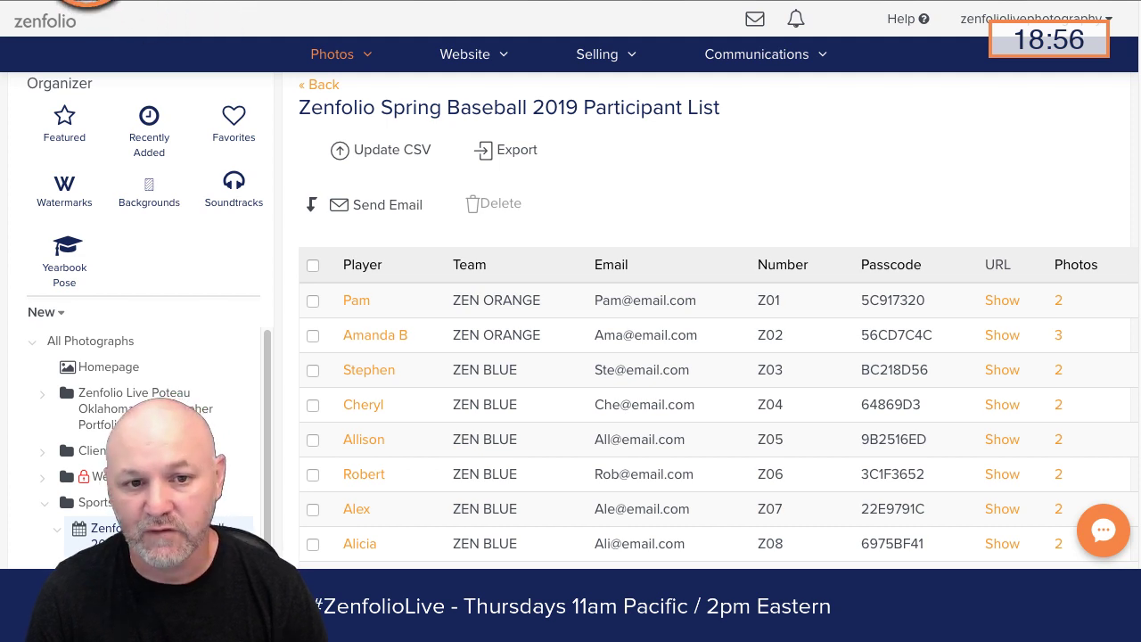
key(F5)
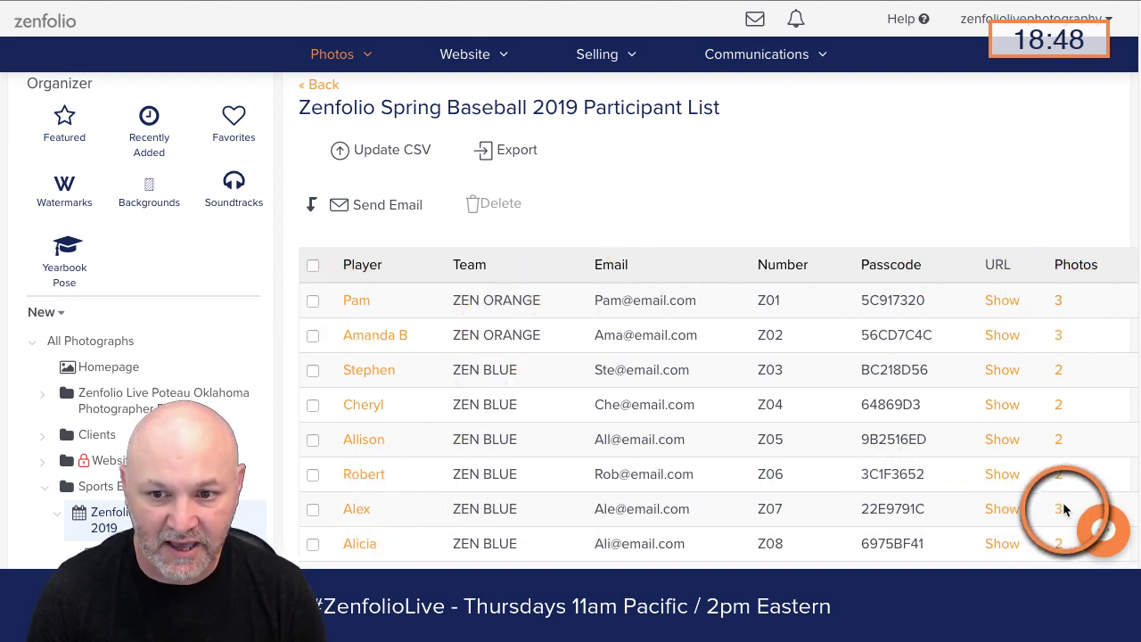
key(alt+Left)
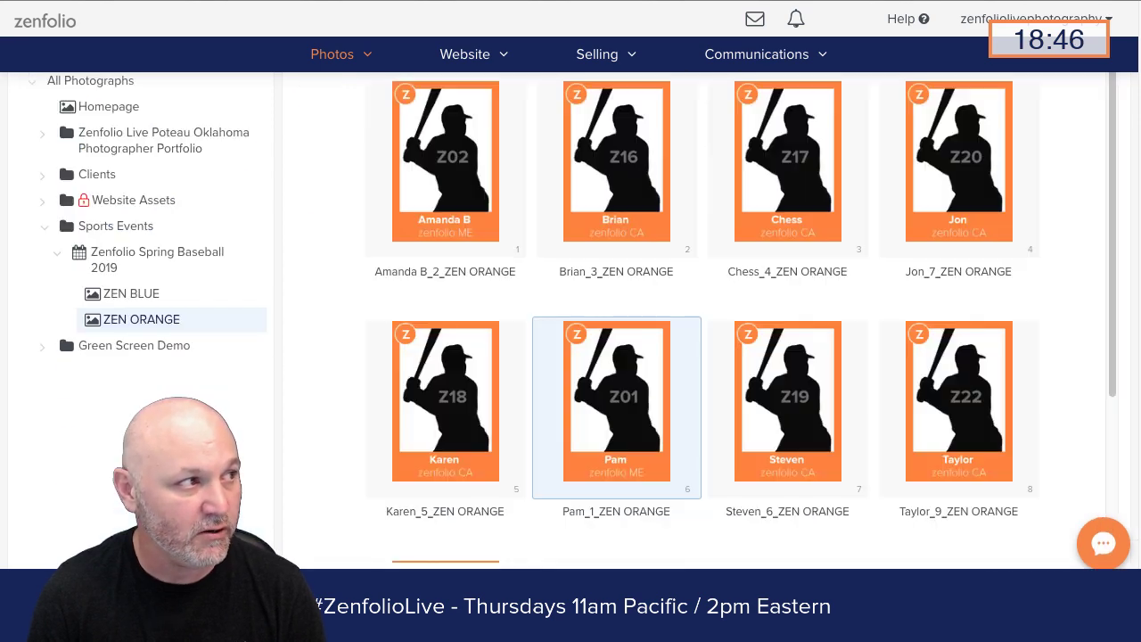
click(617, 2)
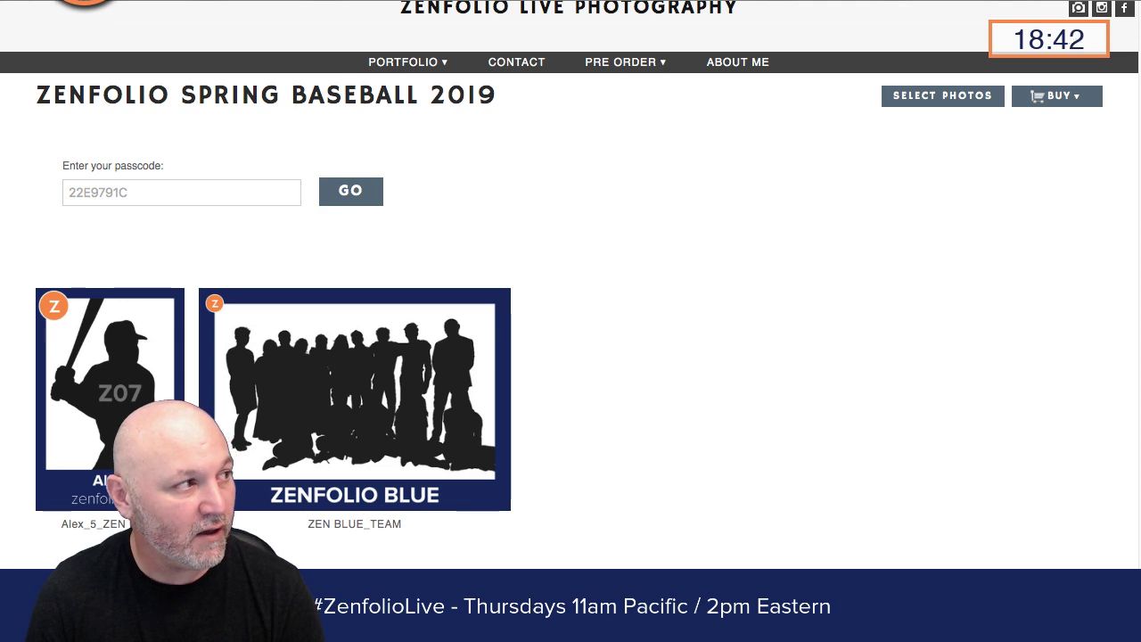
key(F5)
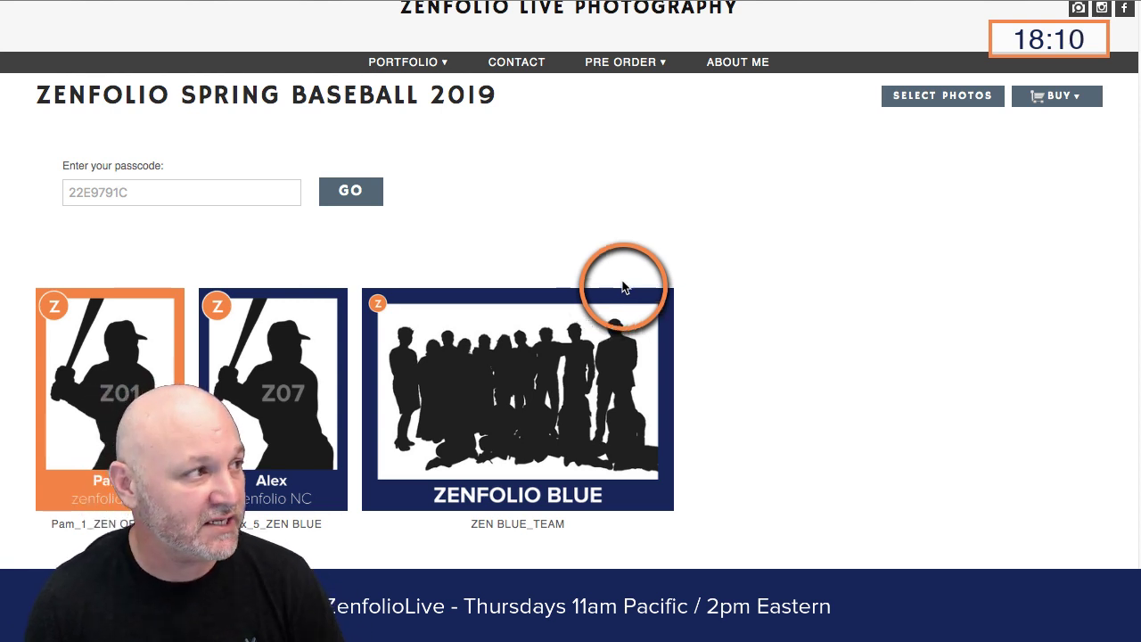
Start an email to the event participants from the participant list and compare its available substitutions with the spreadsheet's columns
key(ctrl+Tab)
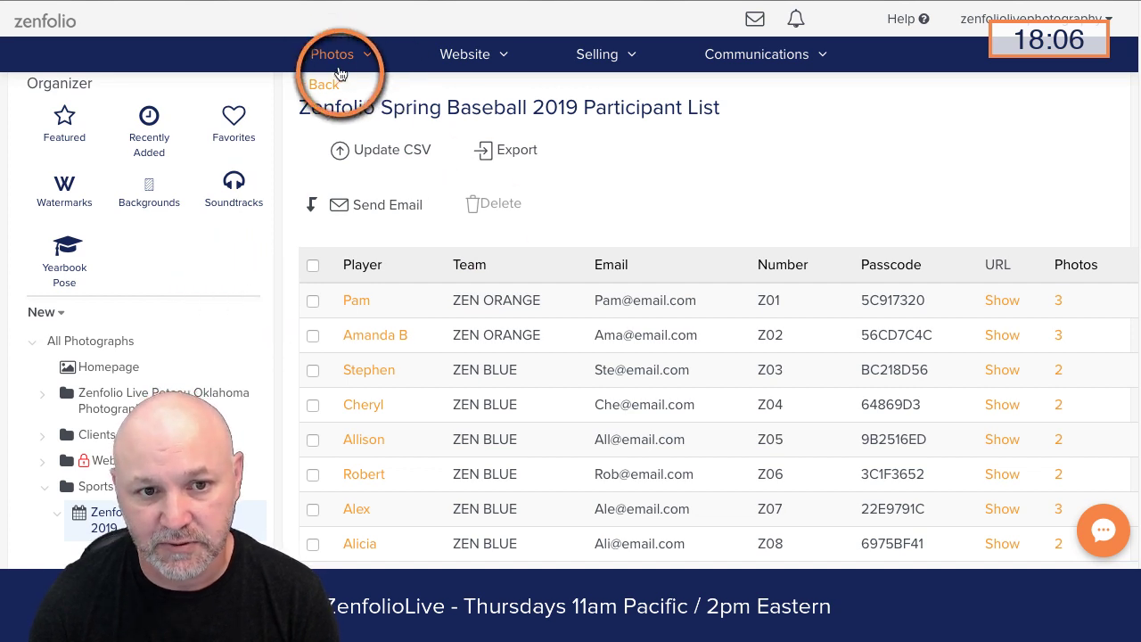
click(393, 214)
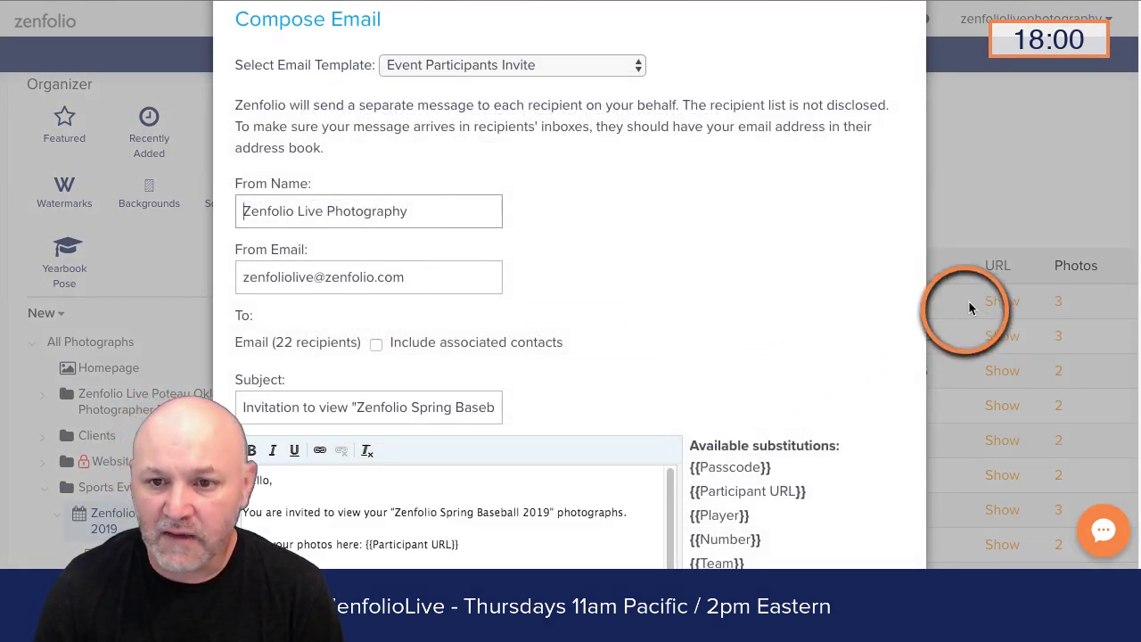
scroll(1031, 232, down, 3)
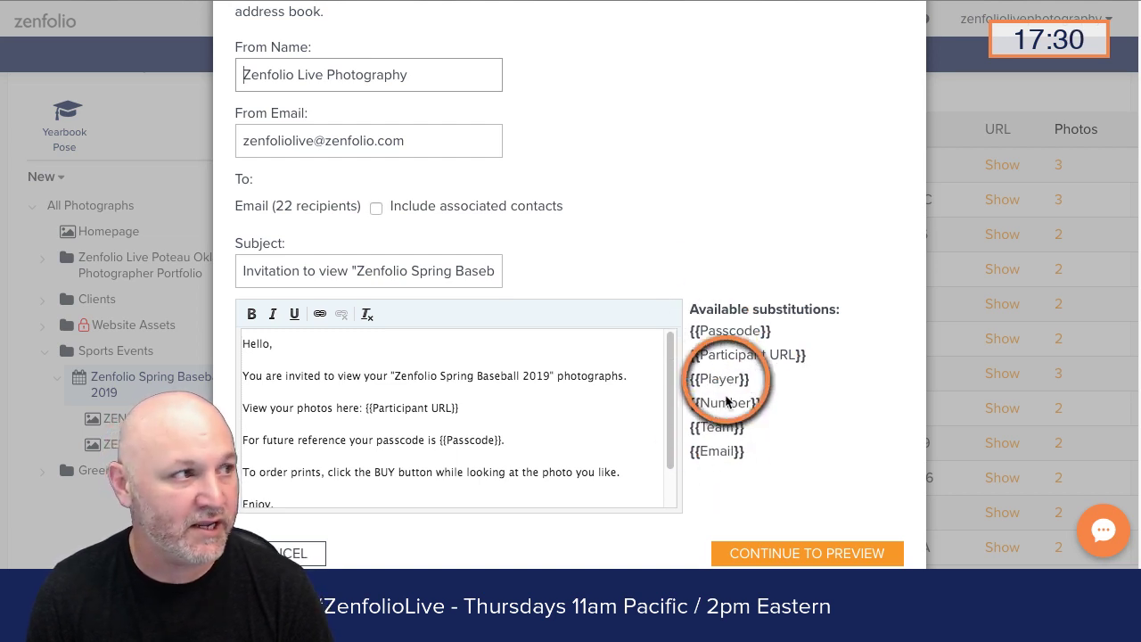
key(ctrl+Tab)
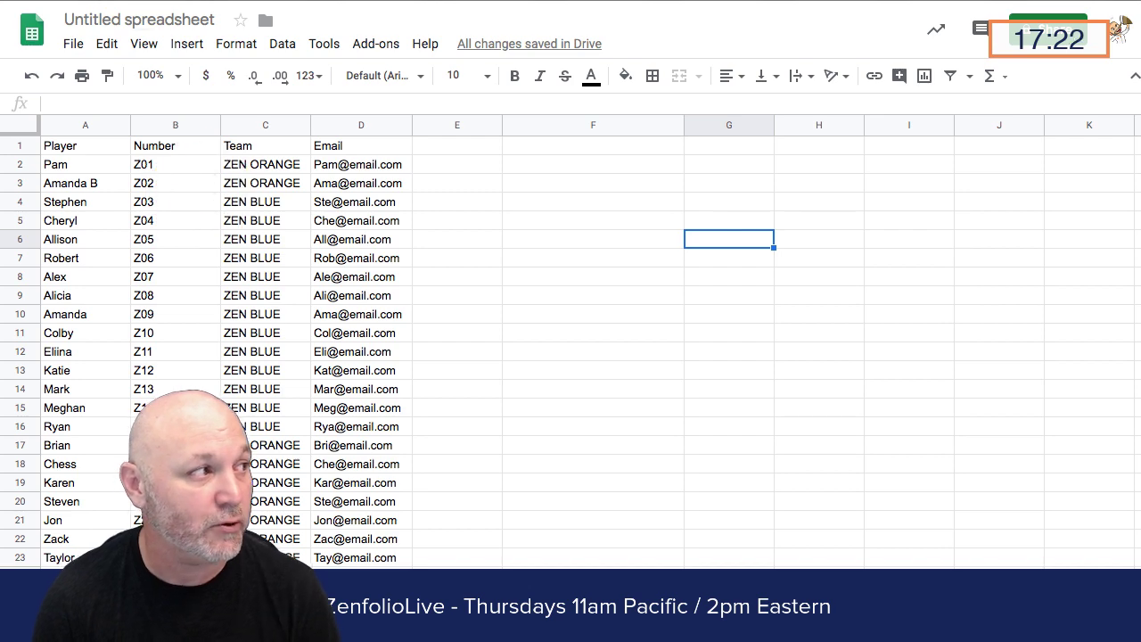
key(alt+Tab)
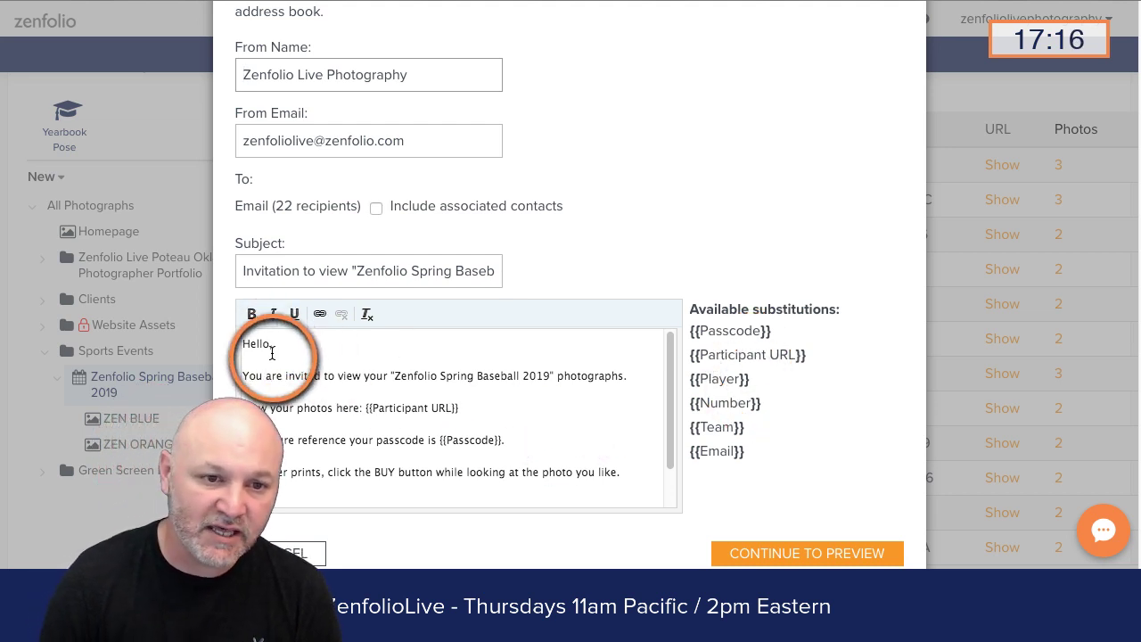
scroll(299, 352, down, 1)
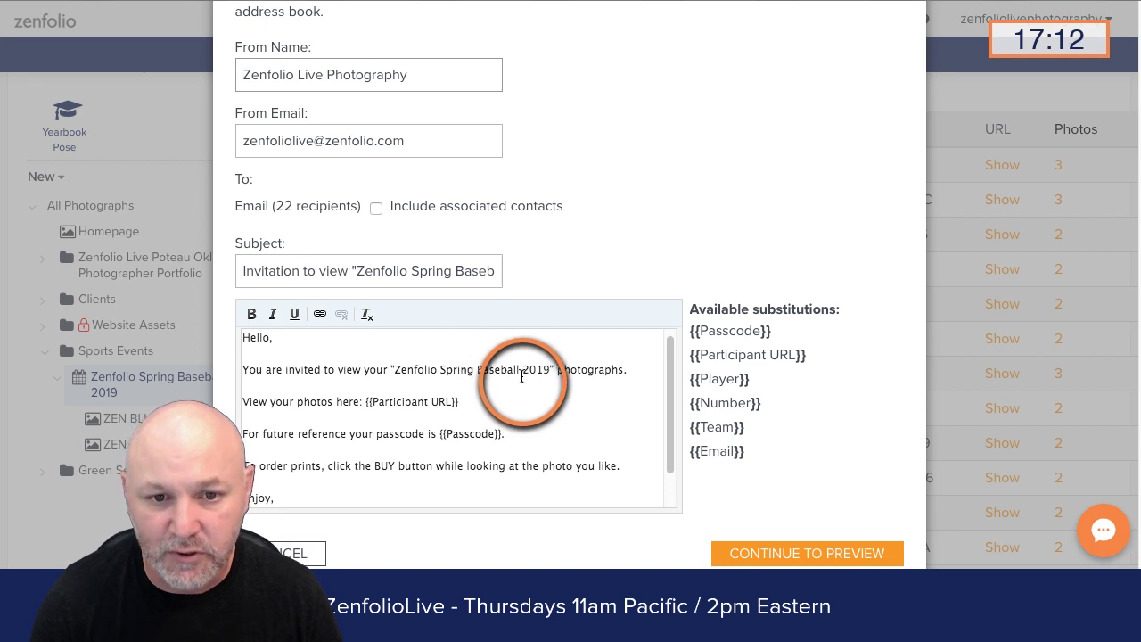
Change the invitation's opening sentence to "You are invited to view {{Player}}'s photographs." using the Player substitution
triple_click(726, 379)
key(ctrl+c)
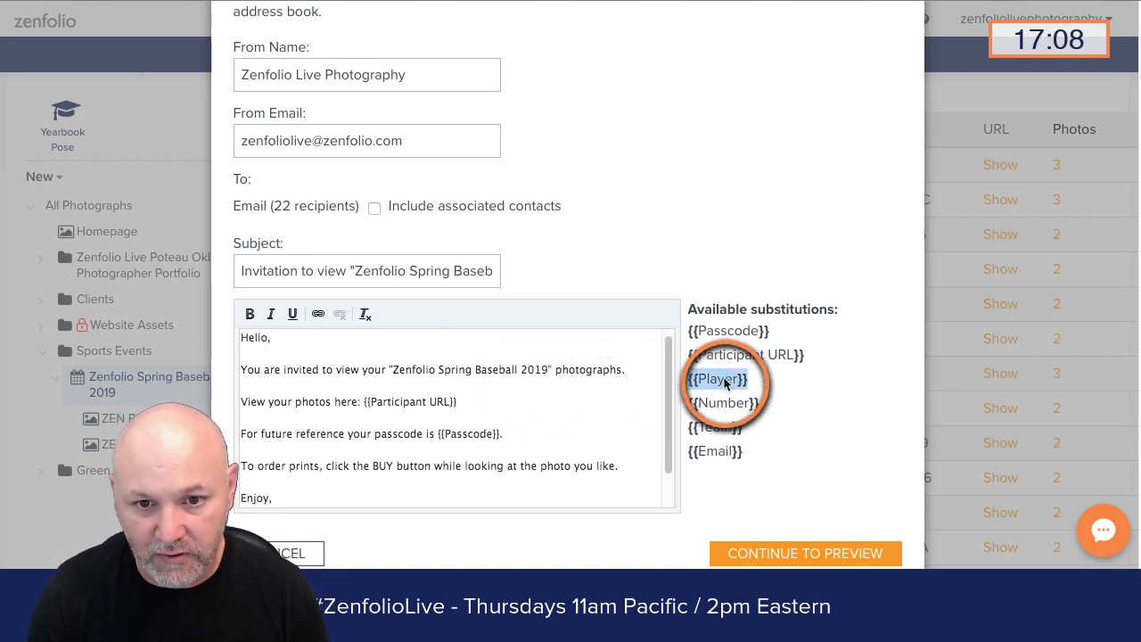
drag(553, 369, 366, 372)
key(BackSpace)
key(BackSpace)
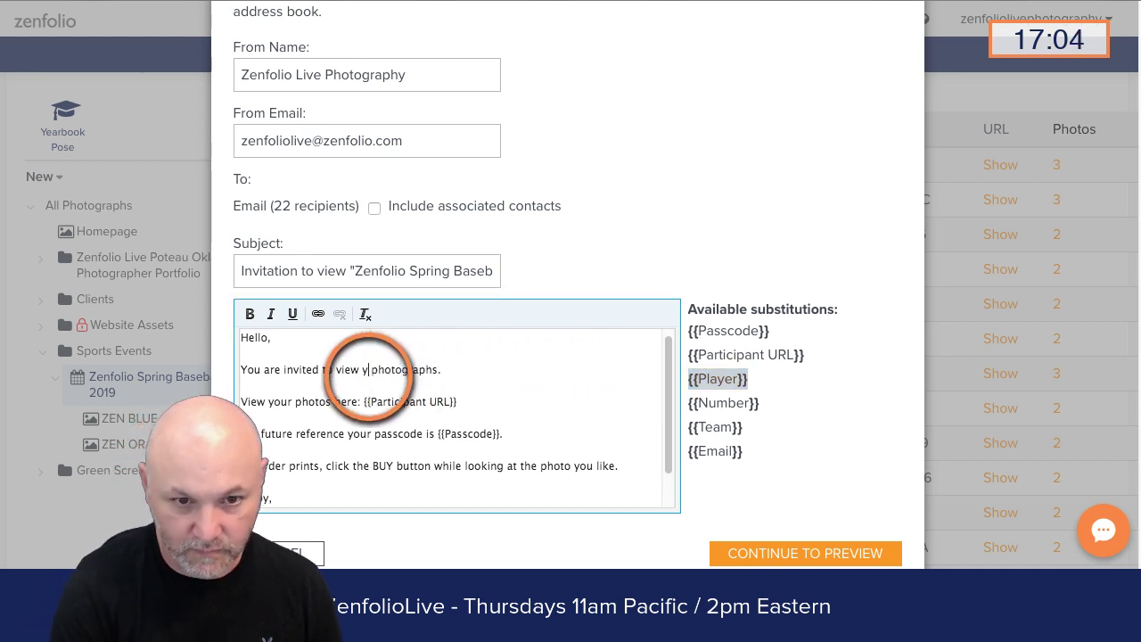
key(ctrl+v)
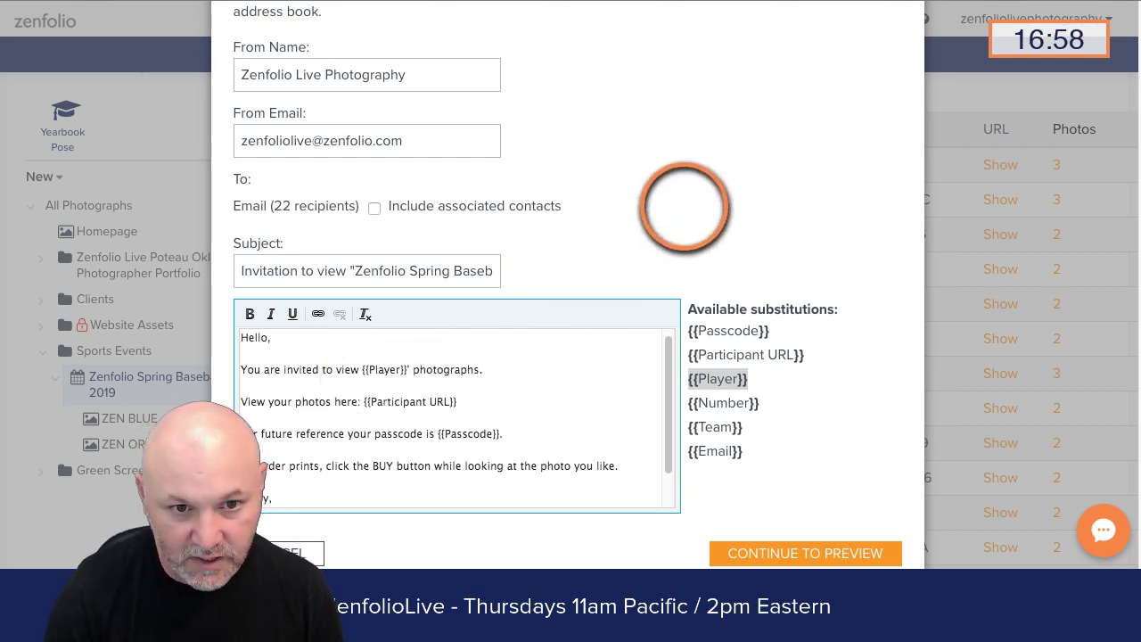
text('S)
key(BackSpace)
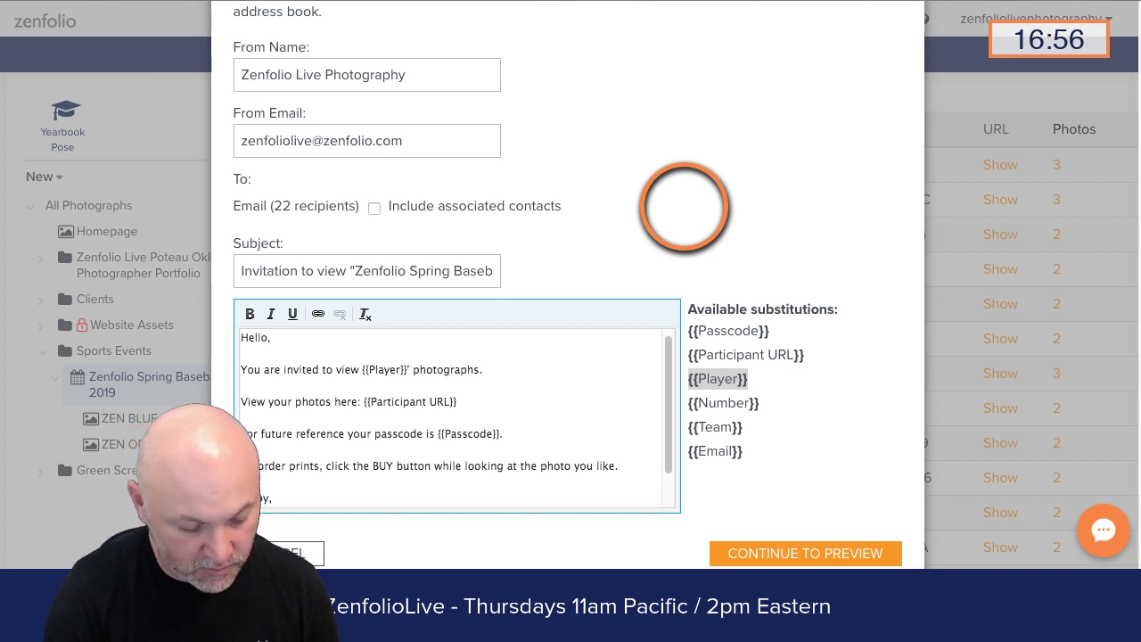
text(s)
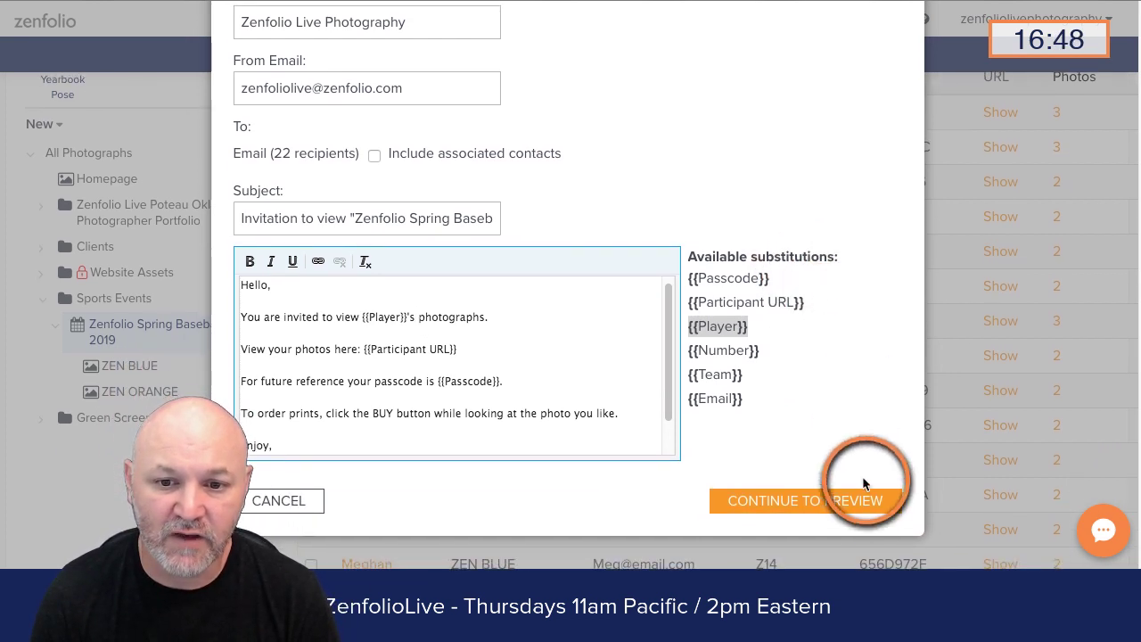
Preview the personalized participant invitation email and close it without sending
click(822, 529)
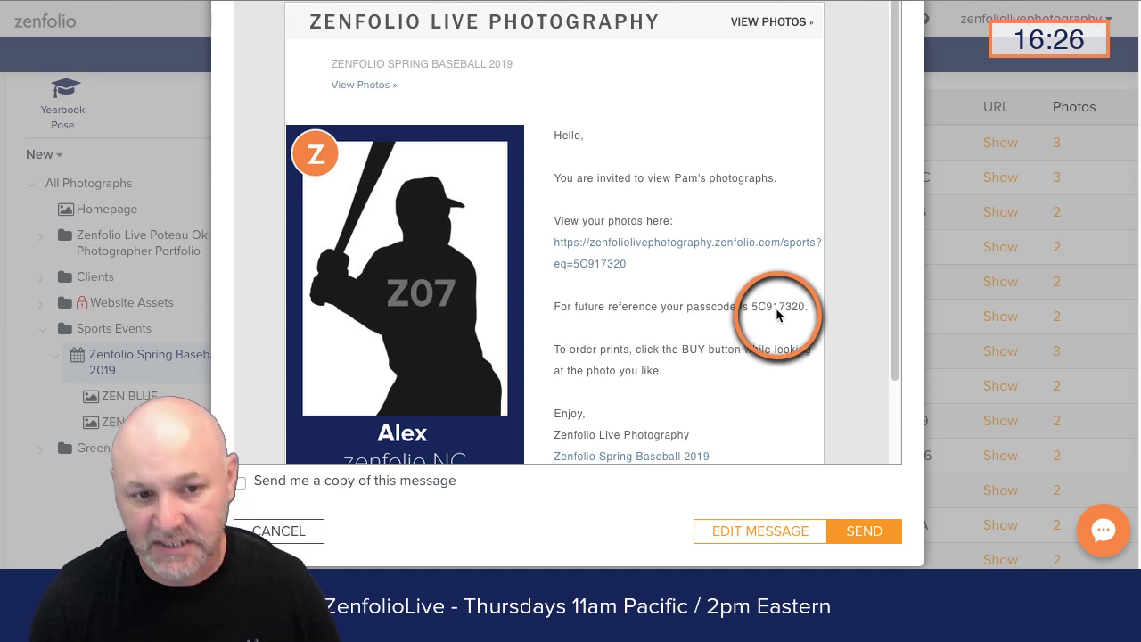
click(648, 244)
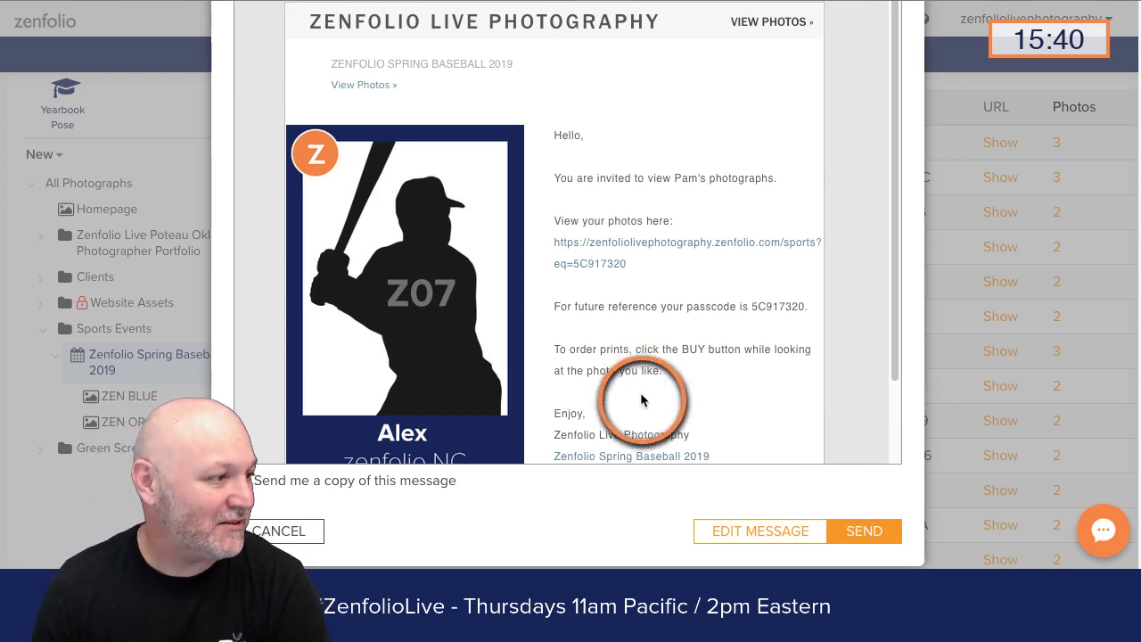
click(283, 530)
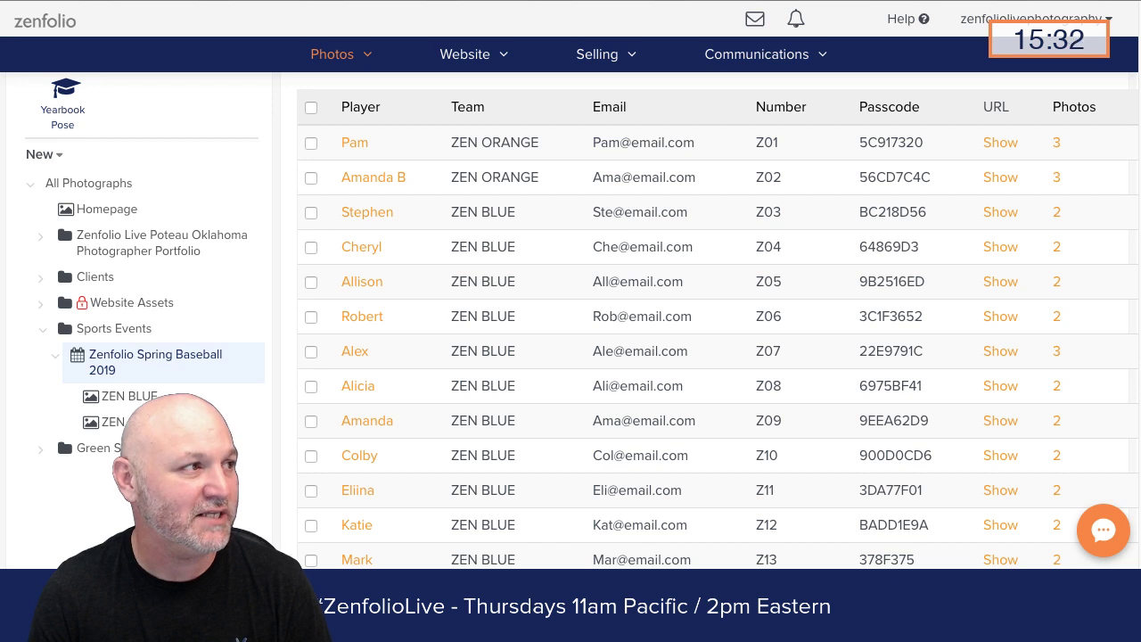
Go back from the participant list to the ZEN ORANGE gallery in the photo organizer
click(318, 56)
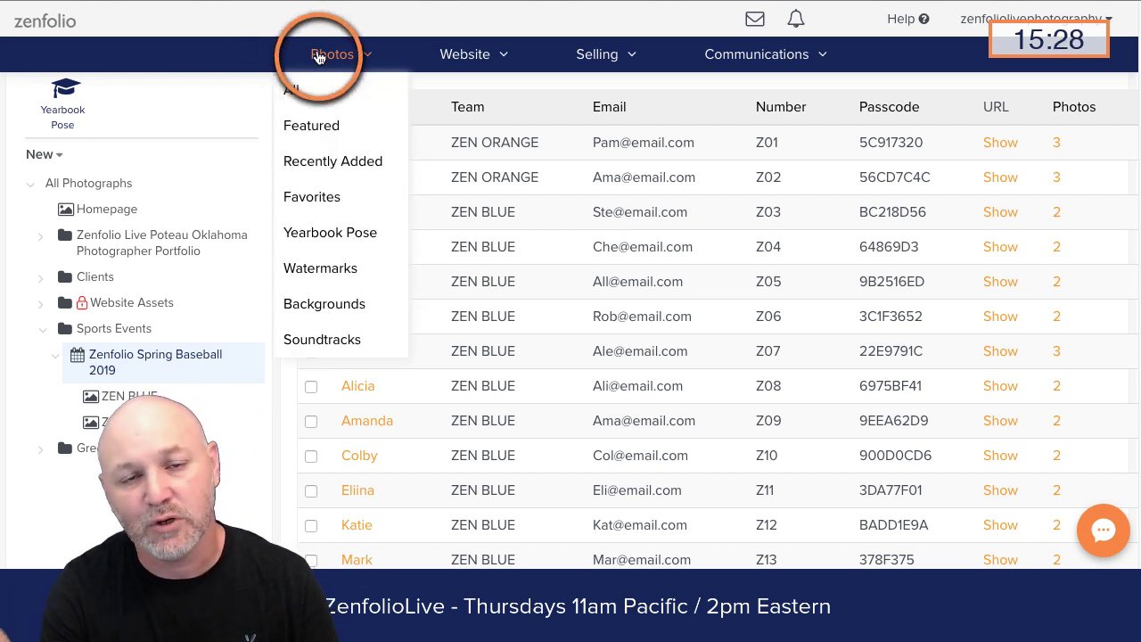
click(318, 55)
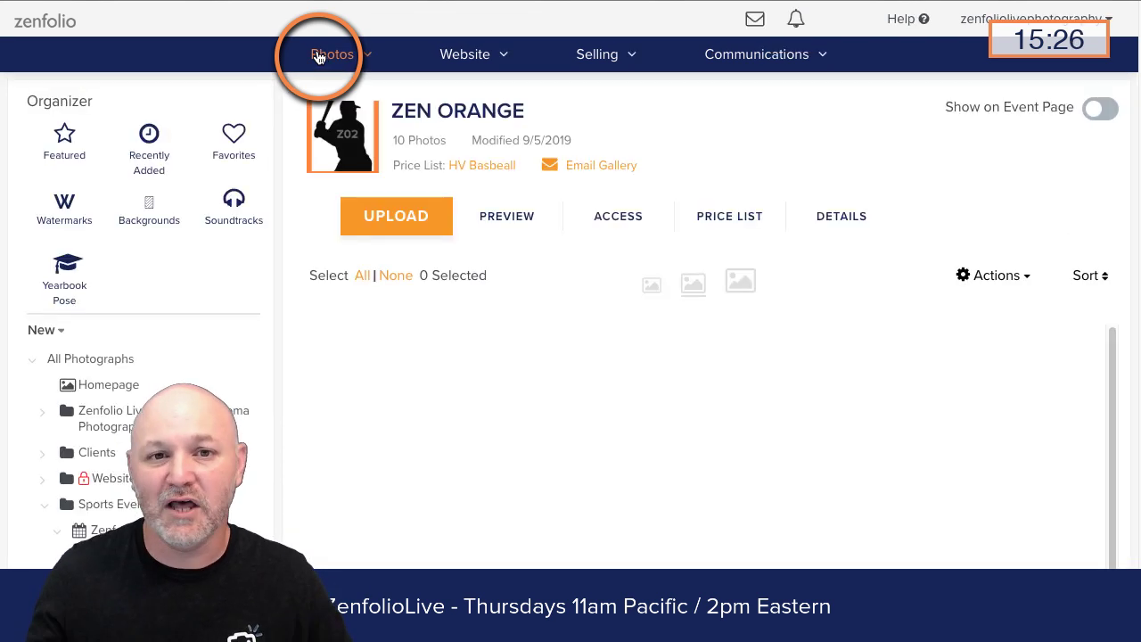